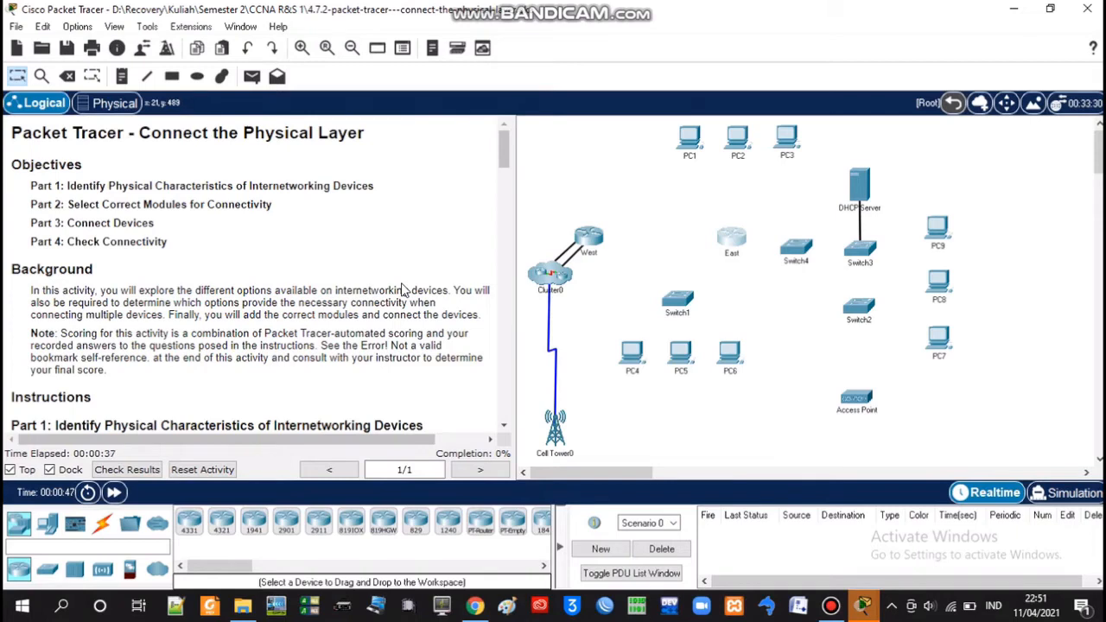
Read the activity's objectives, background and Part 1 instructions, and survey the devices in the network topology.
scroll(159, 273, down, 1)
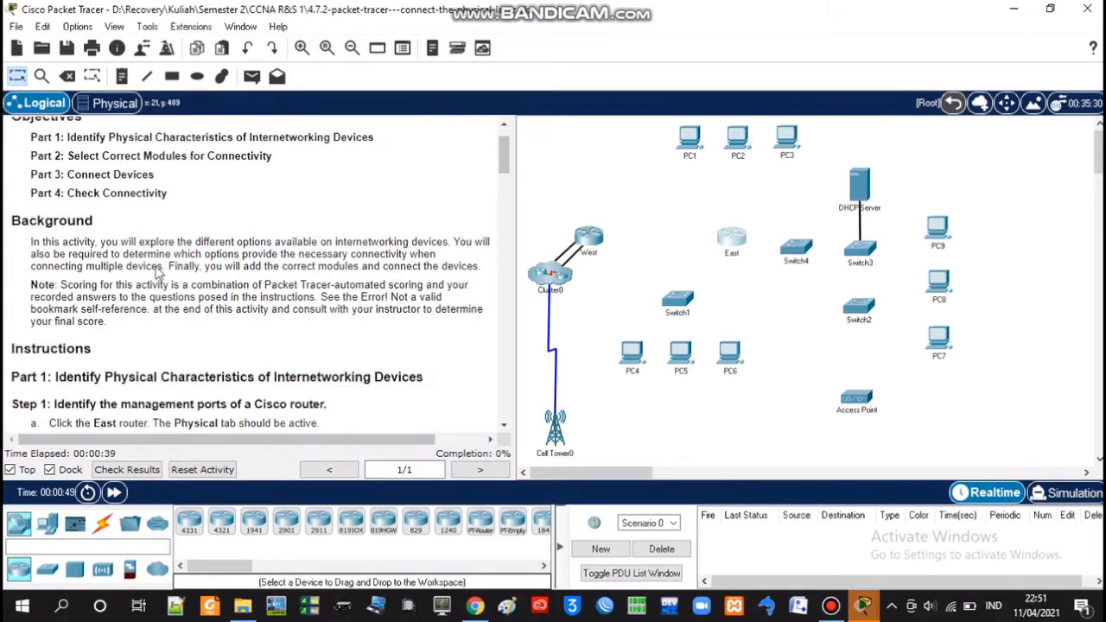
scroll(156, 273, up, 1)
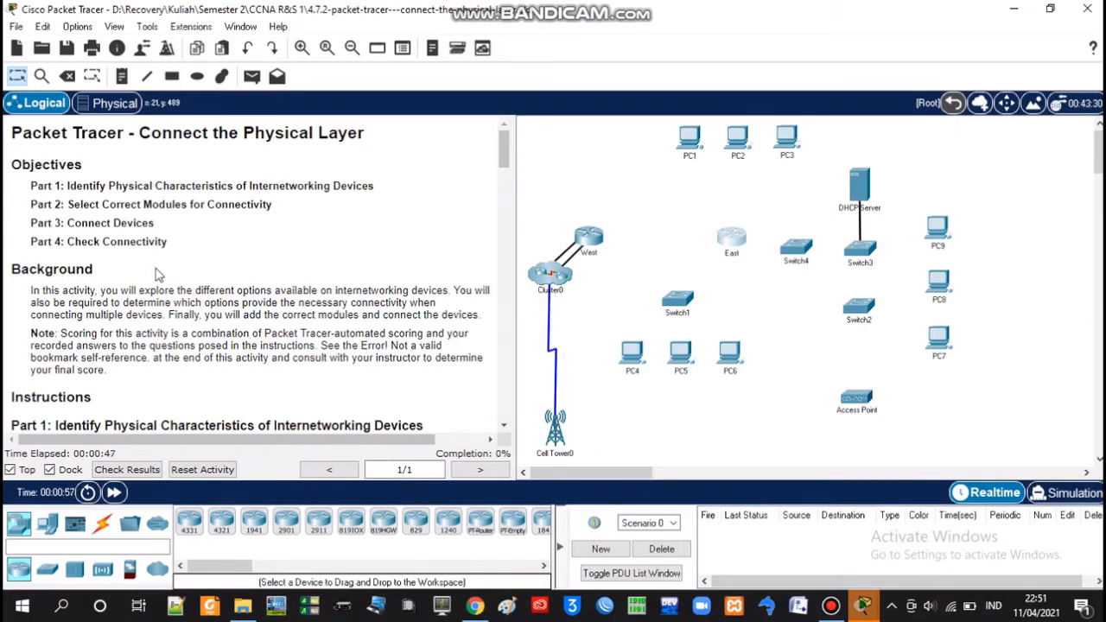
scroll(158, 274, down, 1)
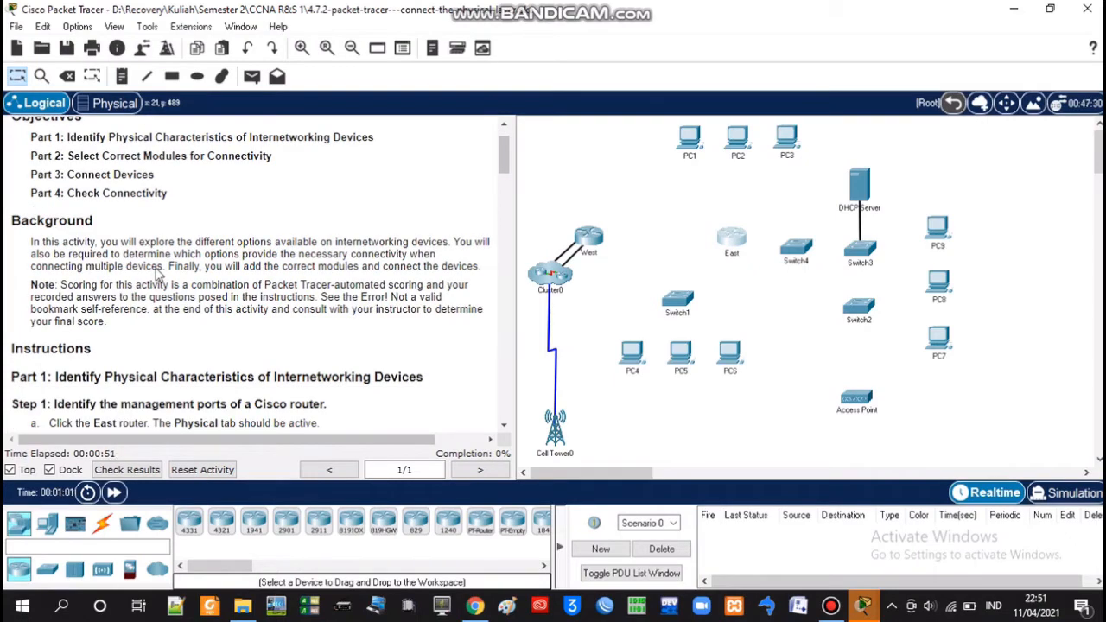
scroll(158, 274, down, 4)
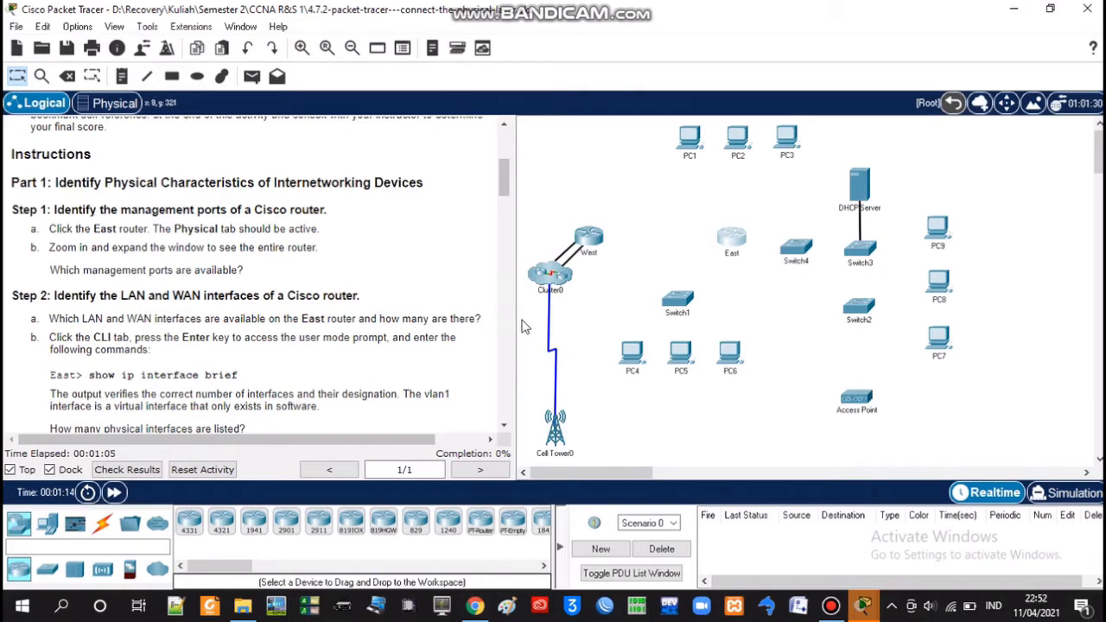
scroll(587, 381, down, 3)
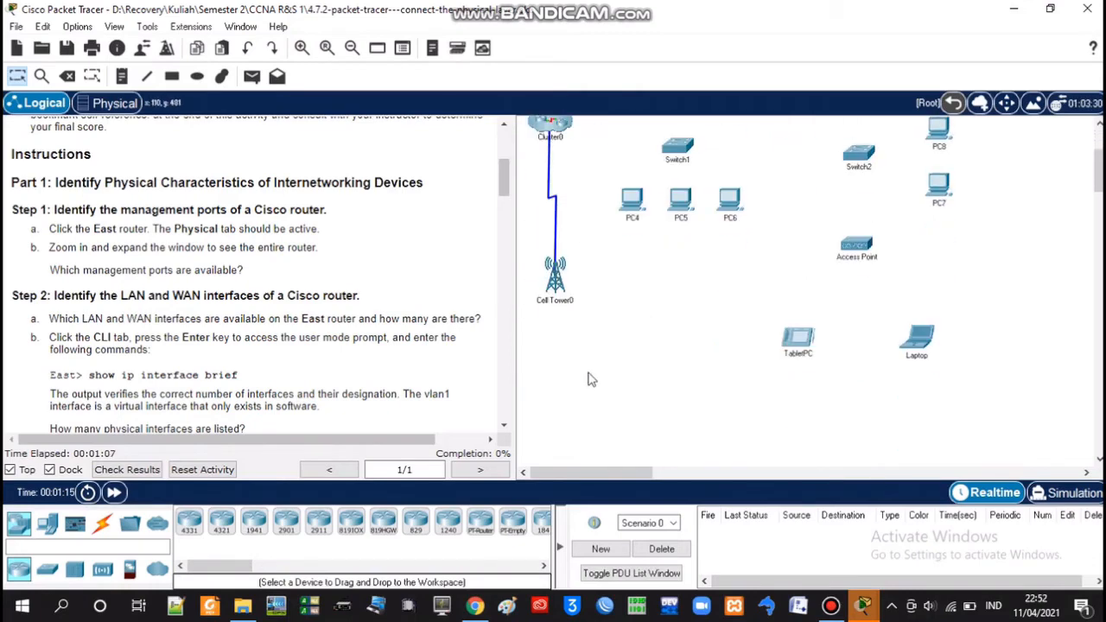
scroll(588, 380, up, 3)
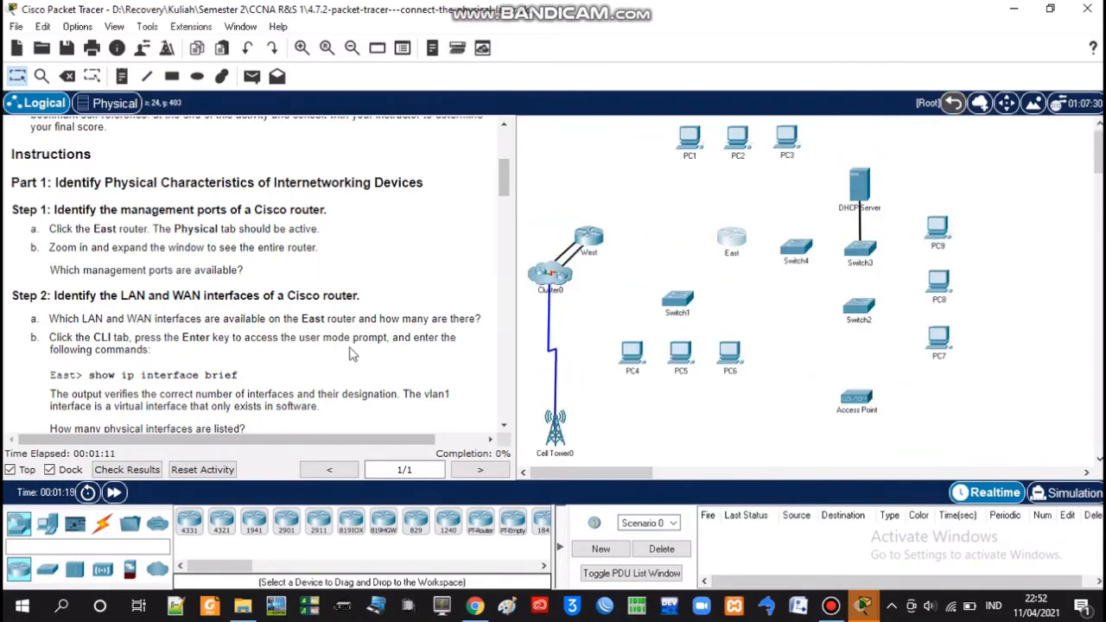
scroll(350, 355, down, 1)
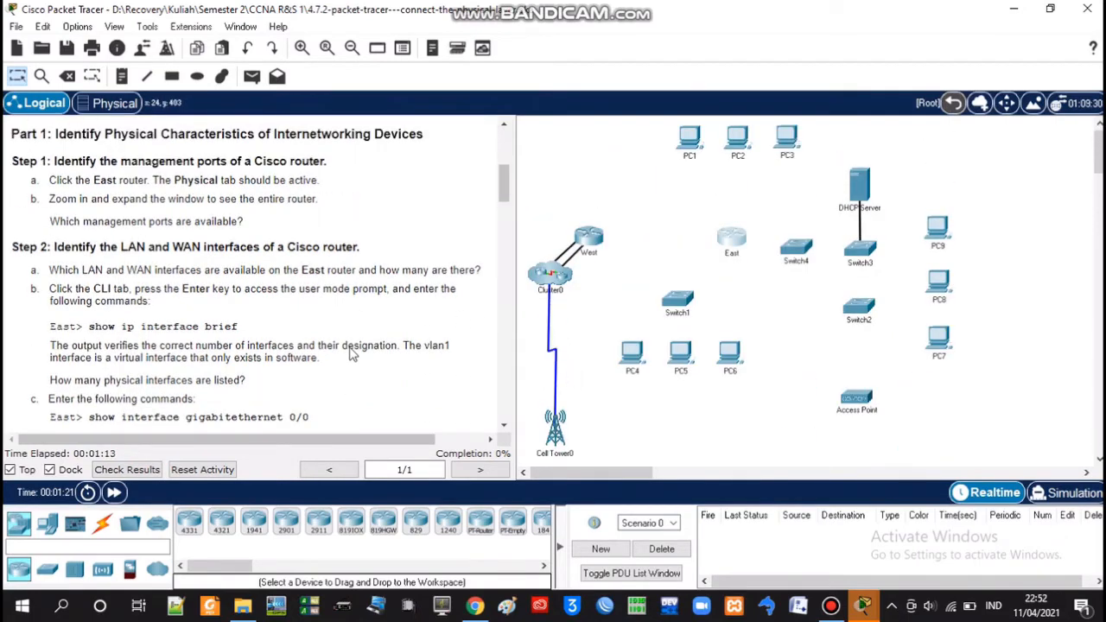
Inspect an enlarged physical view of the East router across its full width to identify the management ports.
click(732, 242)
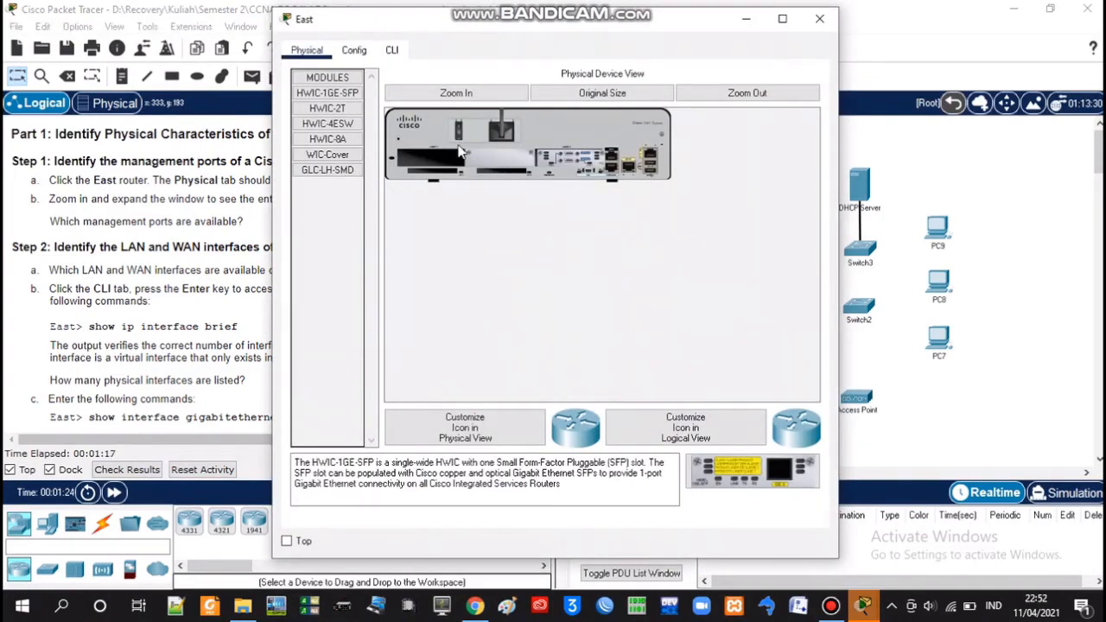
click(477, 94)
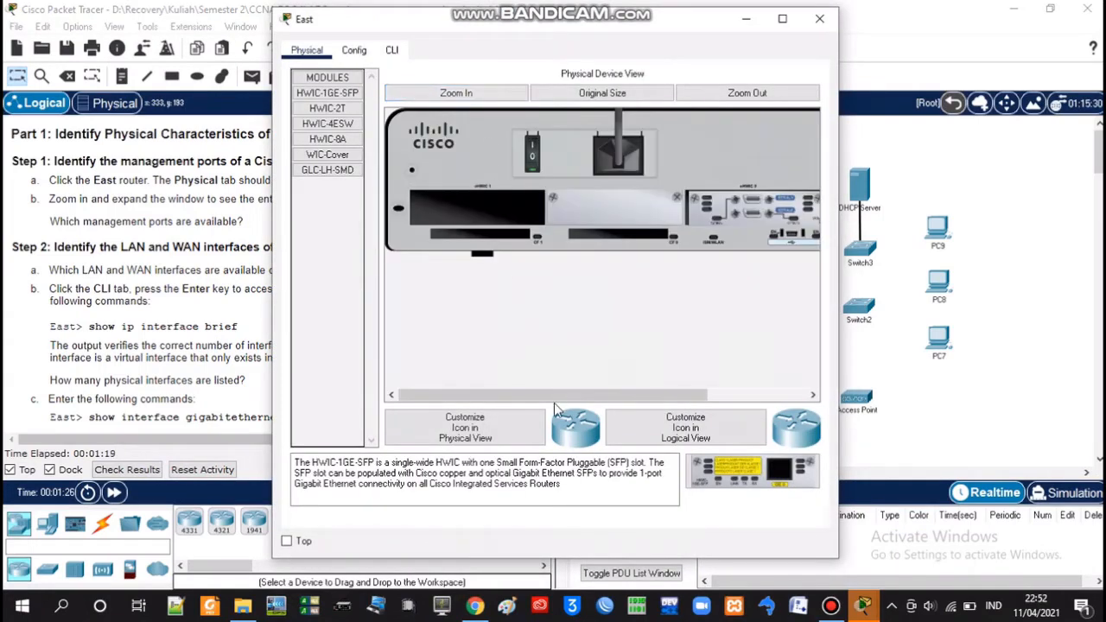
drag(554, 396, 655, 384)
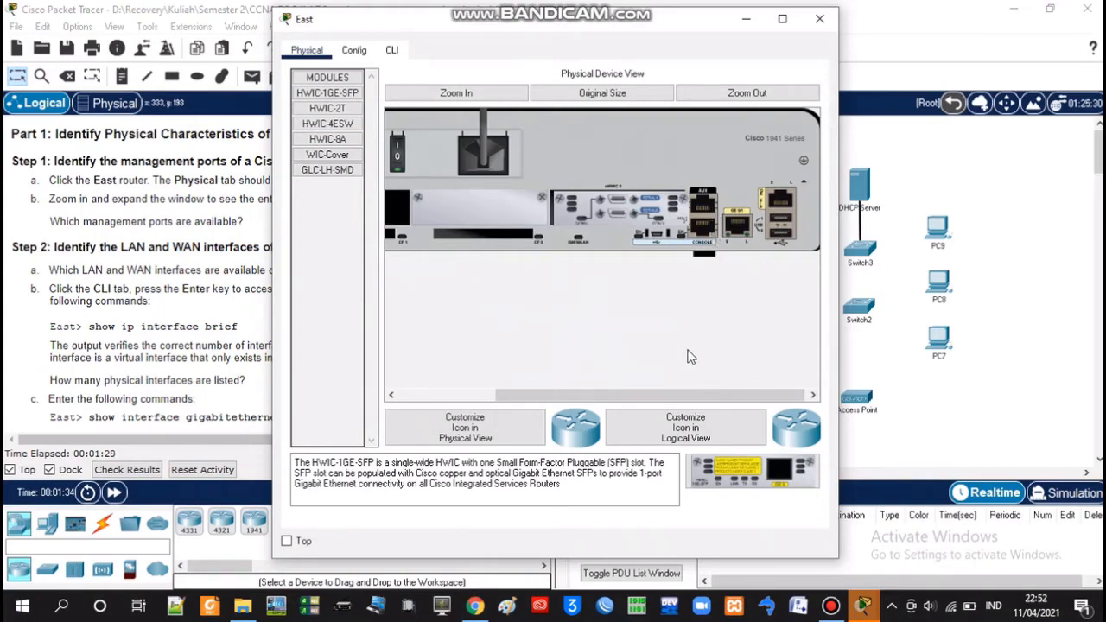
drag(672, 396, 569, 396)
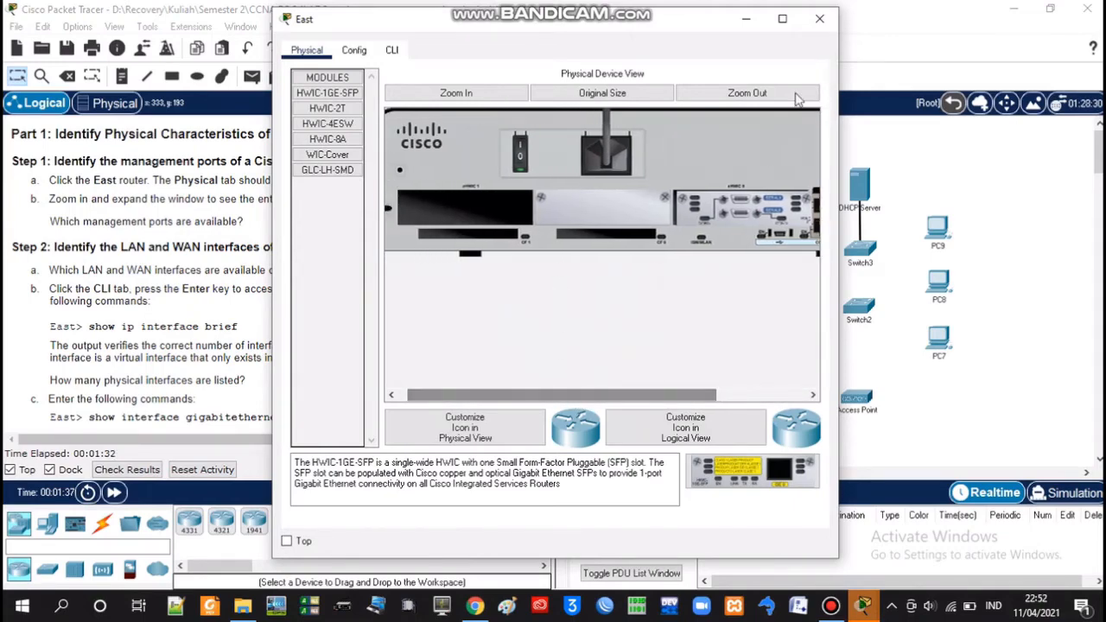
click(746, 18)
Read the Step 2 instructions and run "show ip interface brief" at the East router's user mode command line.
scroll(254, 287, down, 2)
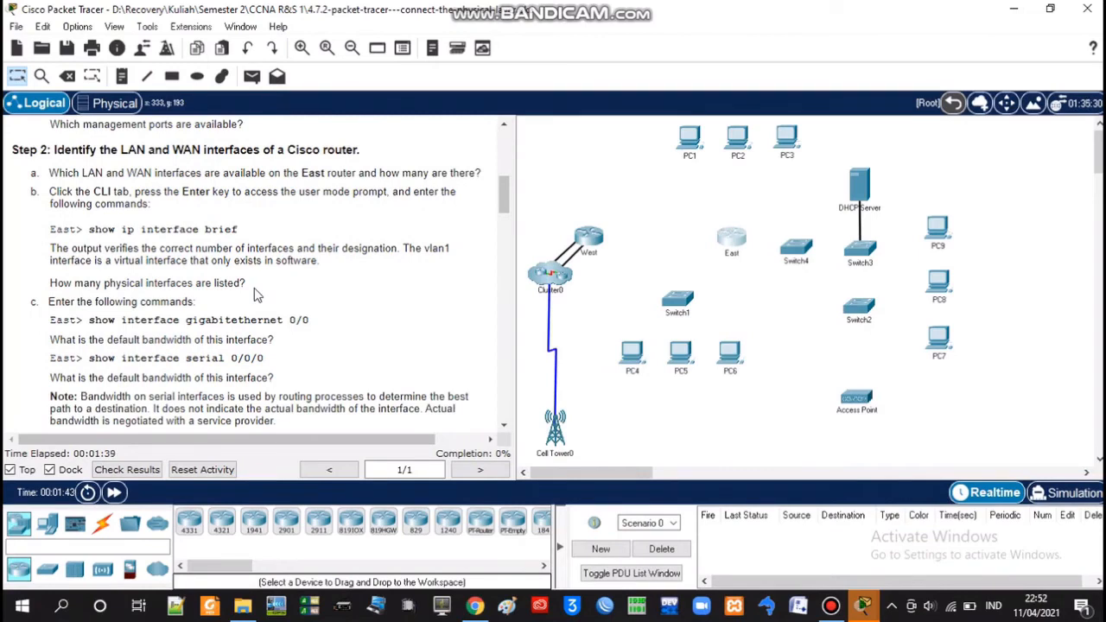
scroll(255, 294, down, 2)
scroll(256, 294, up, 2)
click(728, 241)
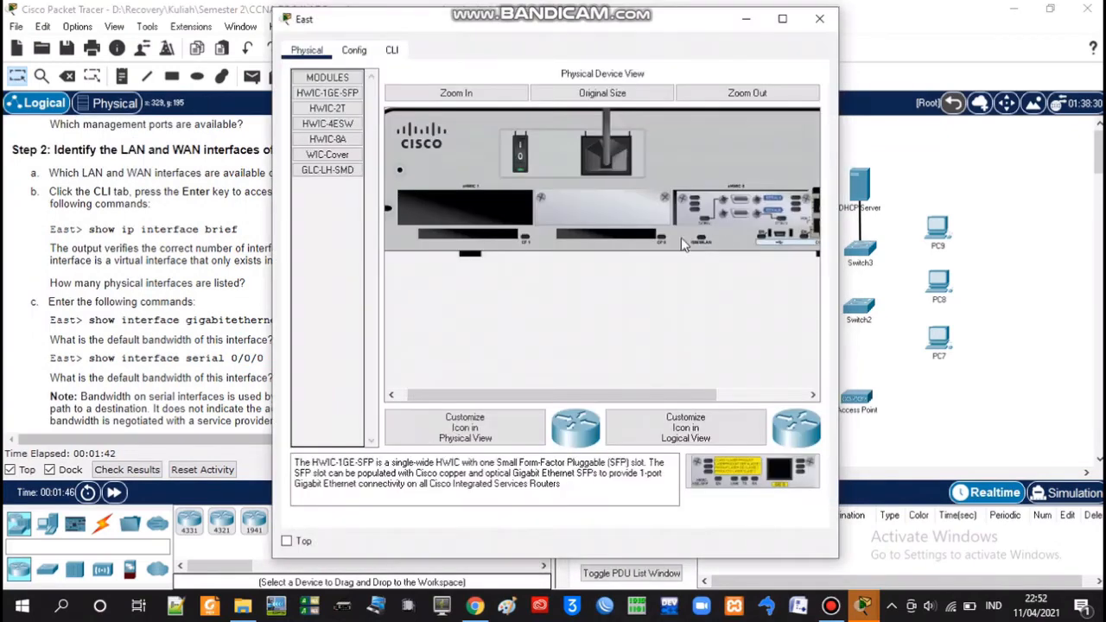
click(394, 52)
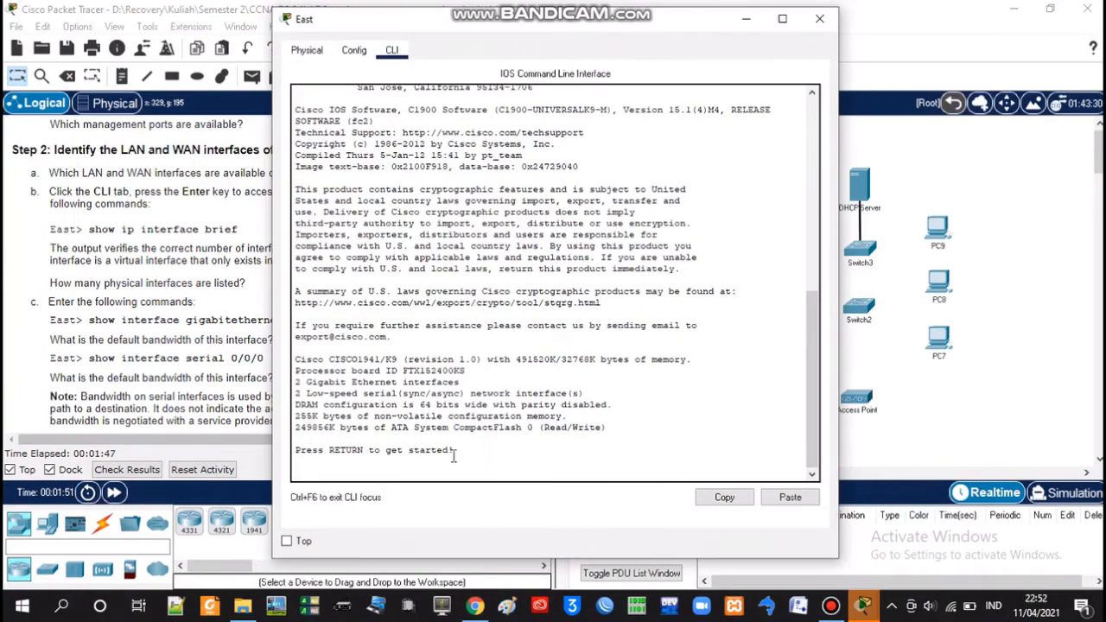
key(Return)
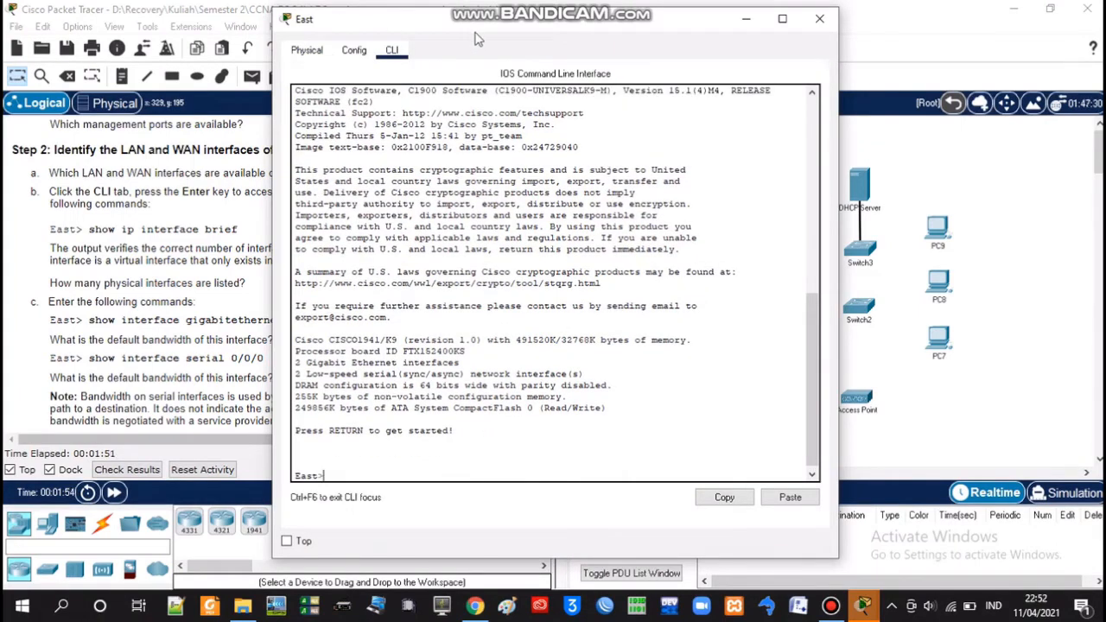
drag(478, 33, 726, 47)
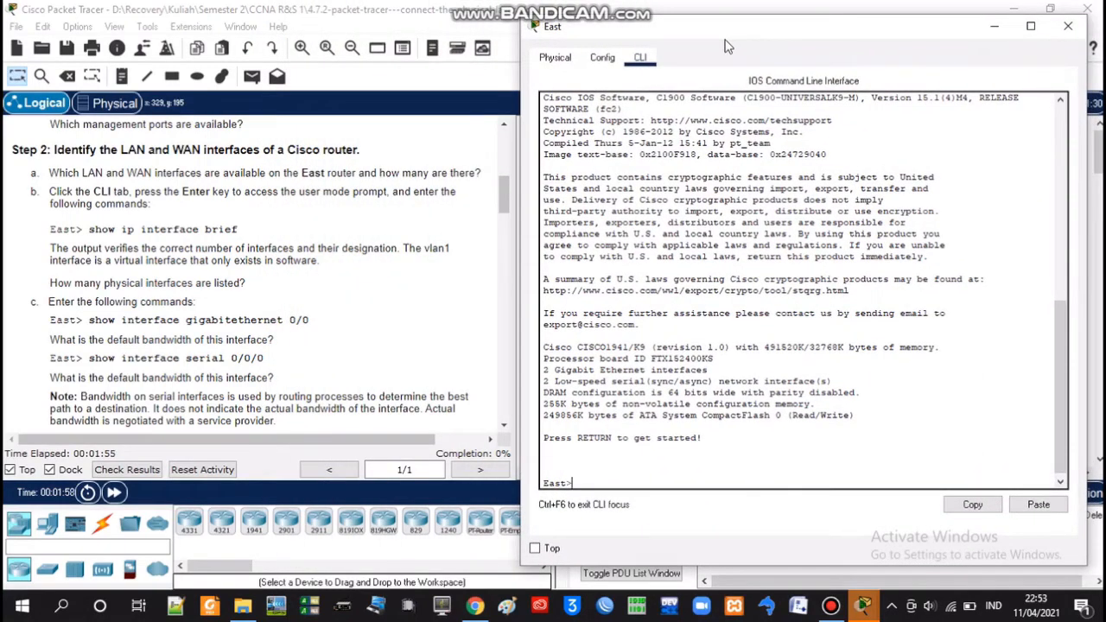
text(show ip intereface brief)
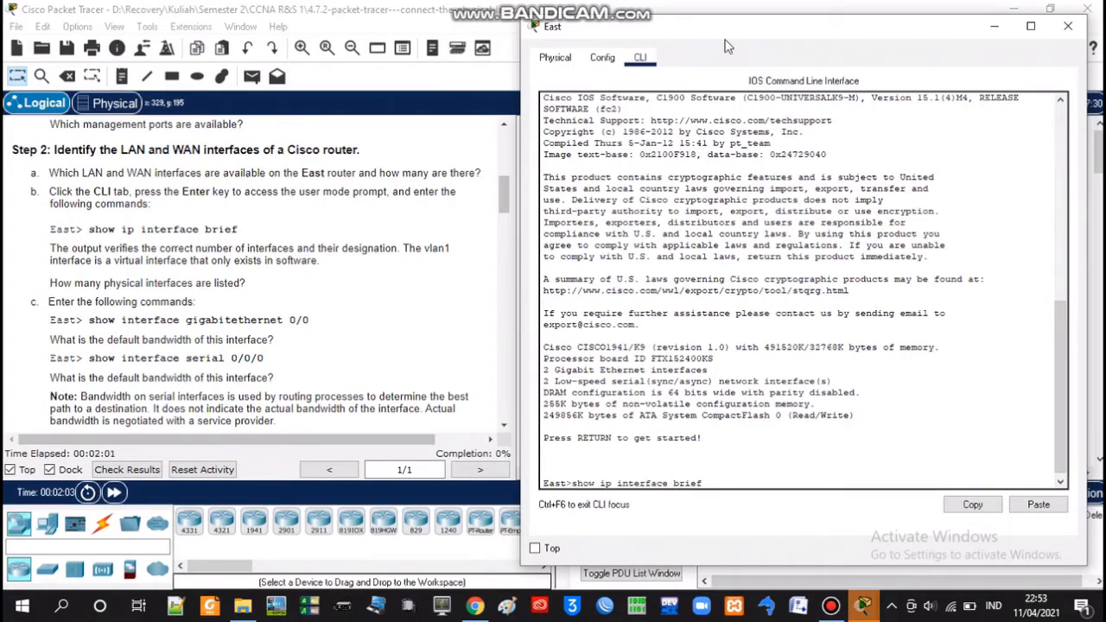
key(Return)
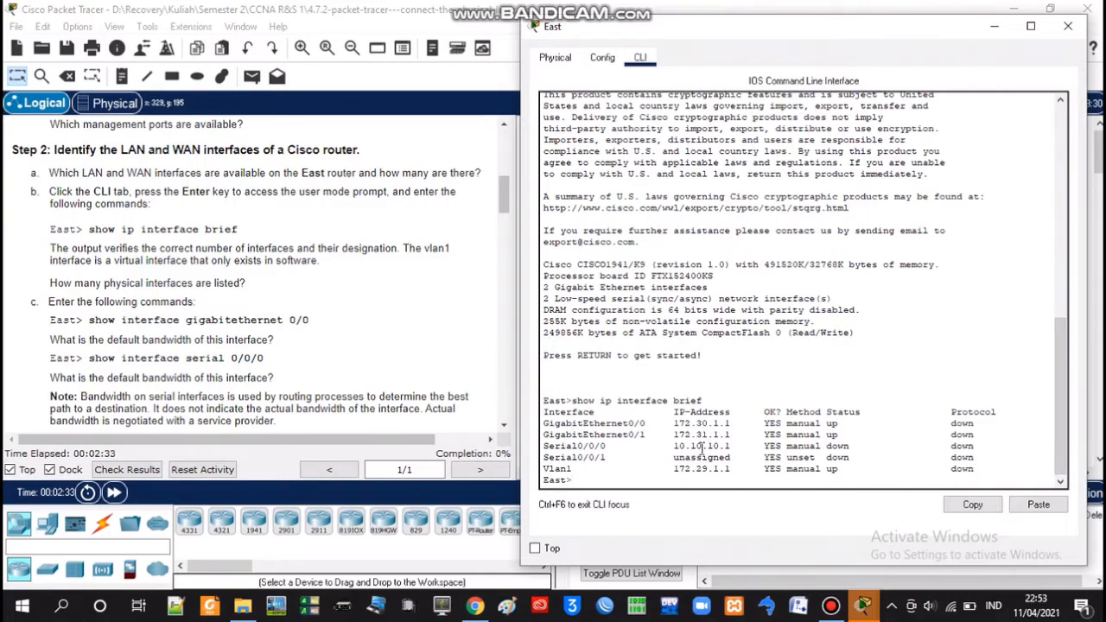
Run "show interface gigabitethernet 0/0" on the East router and highlight the bandwidth entry, paging to the end of the output.
text(interface gigabit)
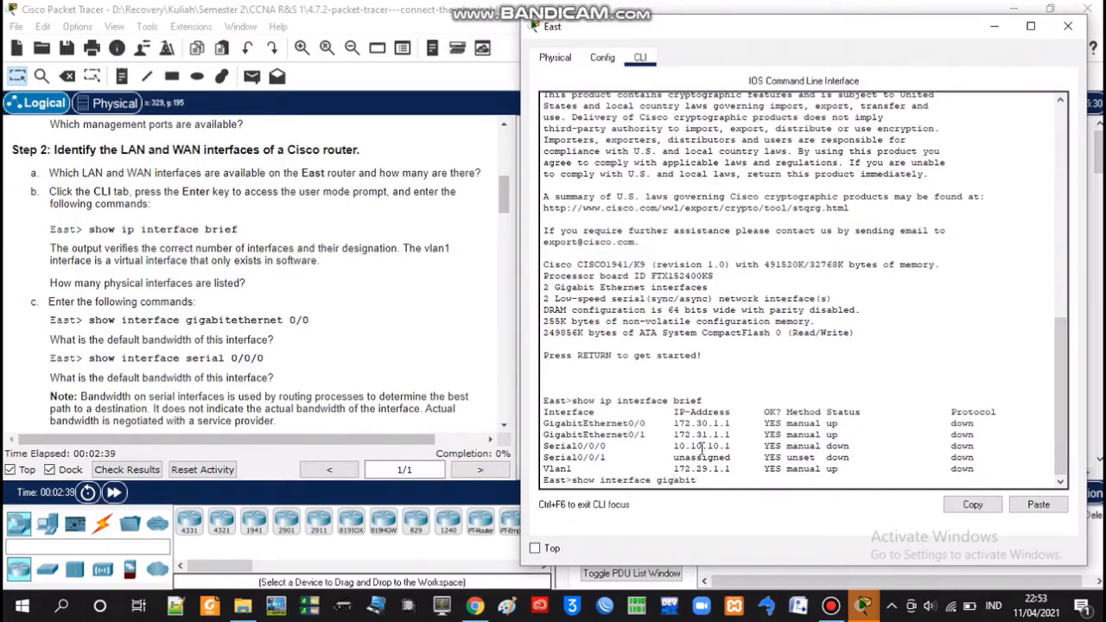
text(ethernet 0/0)
key(Return)
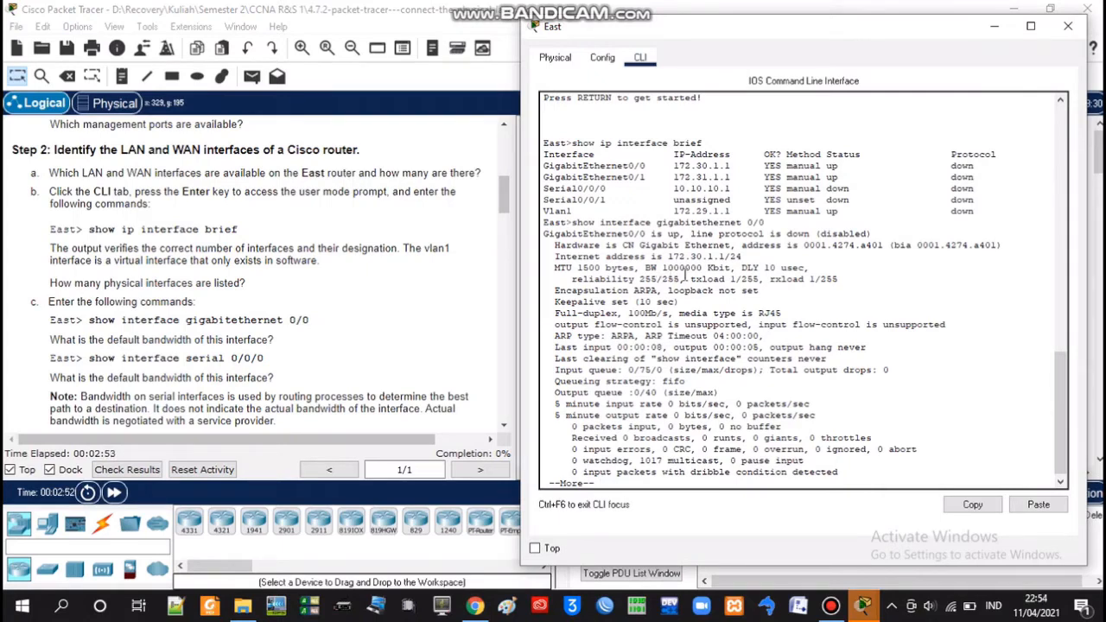
drag(649, 269, 702, 268)
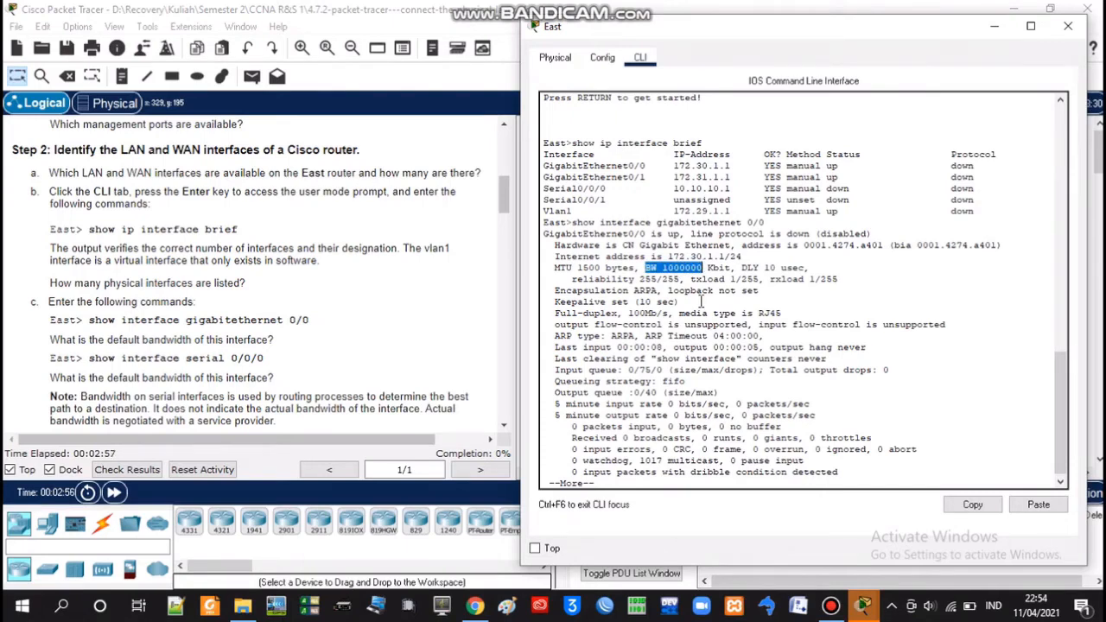
click(674, 392)
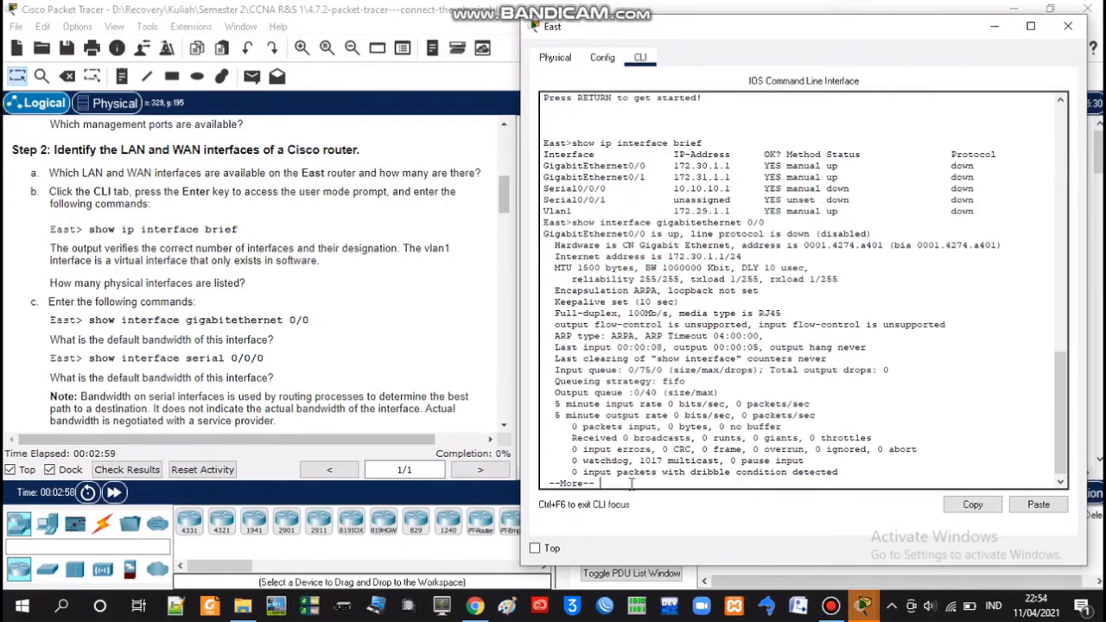
key(space)
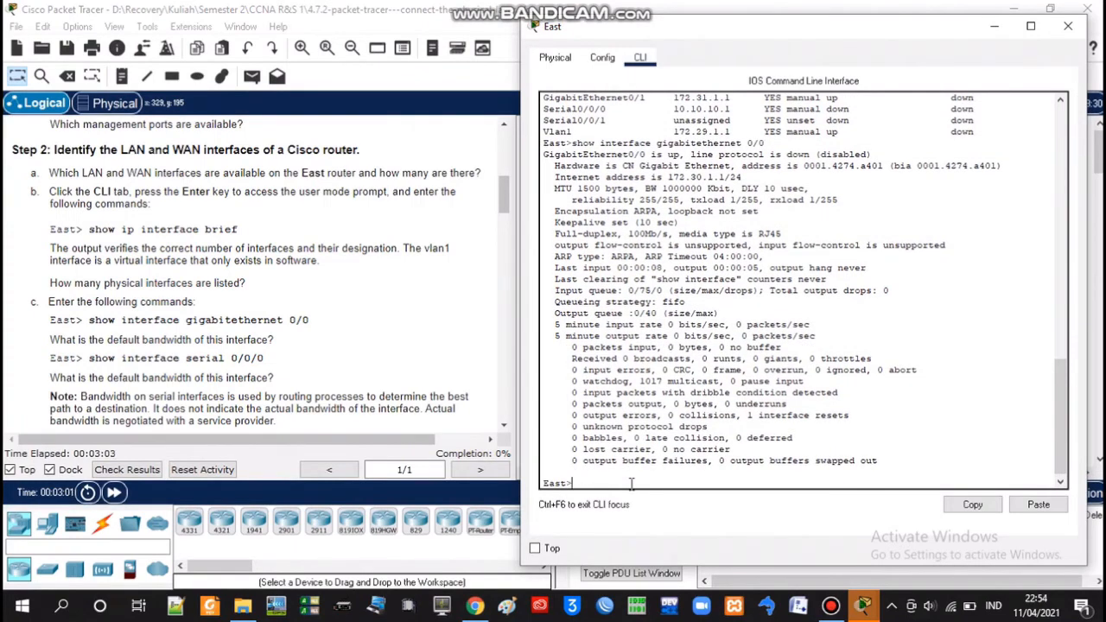
Run "show interface serial 0/0/0" on the East router and highlight the bandwidth entry in the output.
text(show interface serial 0/0)
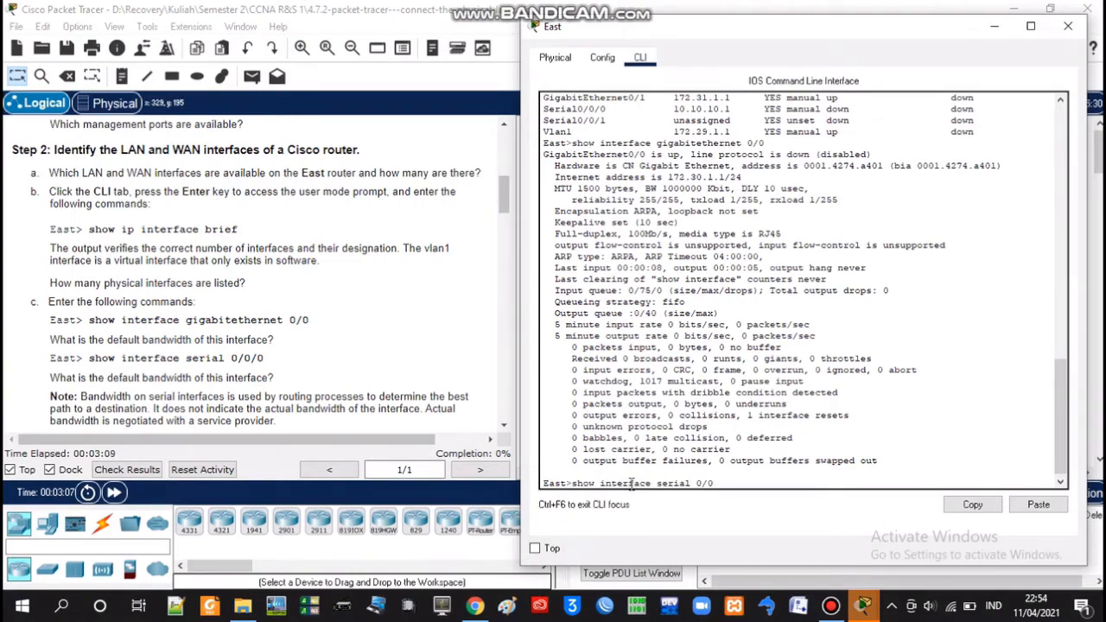
text(/0)
key(Return)
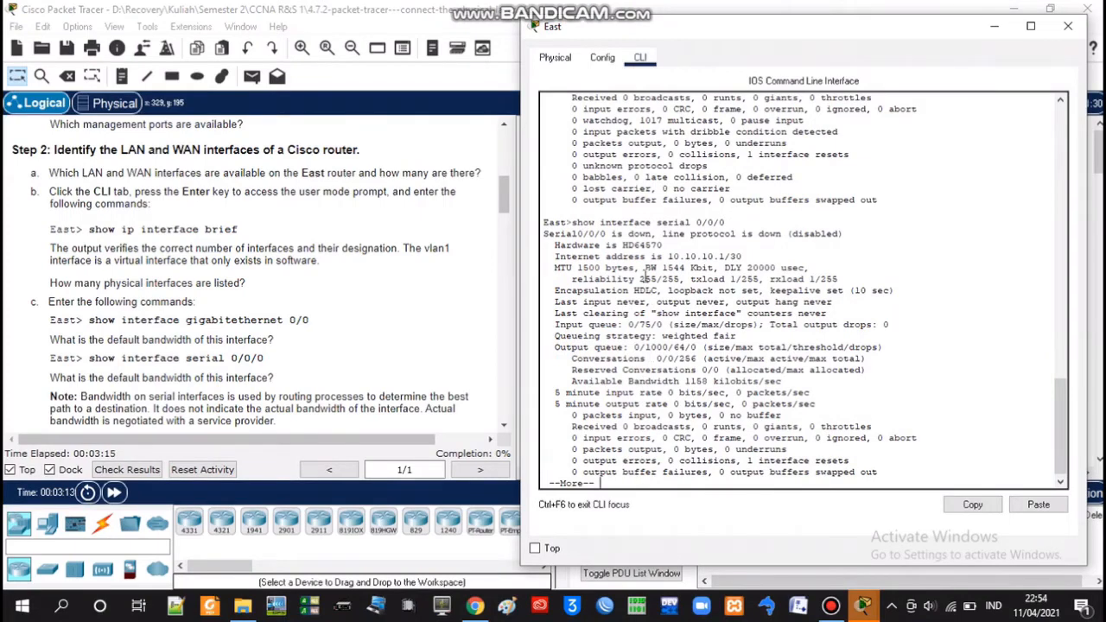
drag(647, 269, 714, 269)
Read the Step 3 expansion slot questions and Part 2 module instructions, and bring up the East router's physical device view.
scroll(288, 320, down, 3)
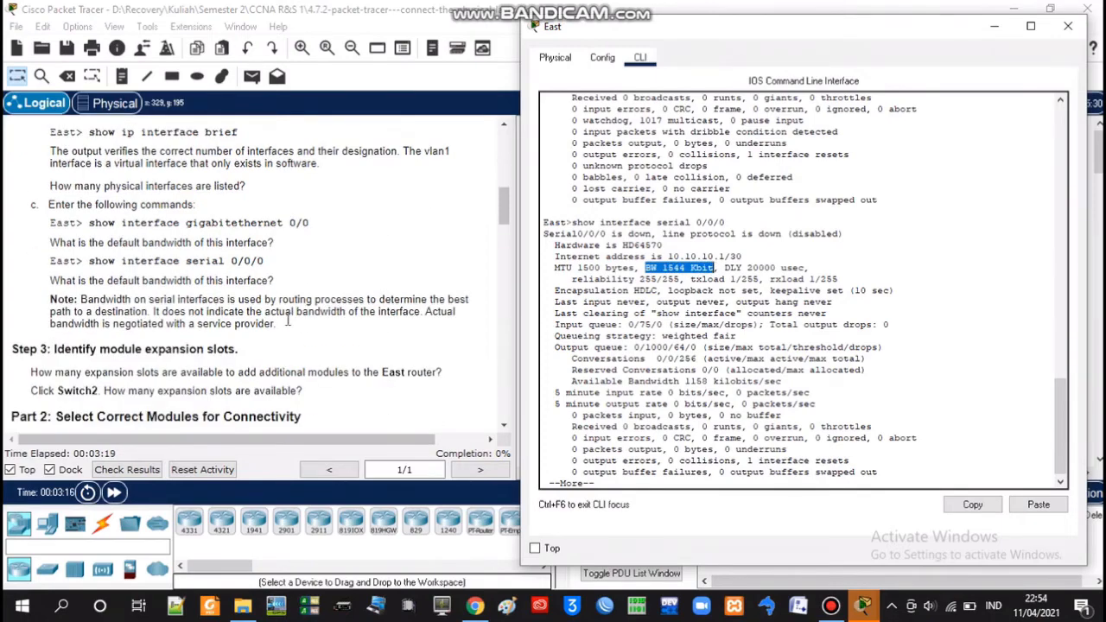
scroll(288, 319, down, 3)
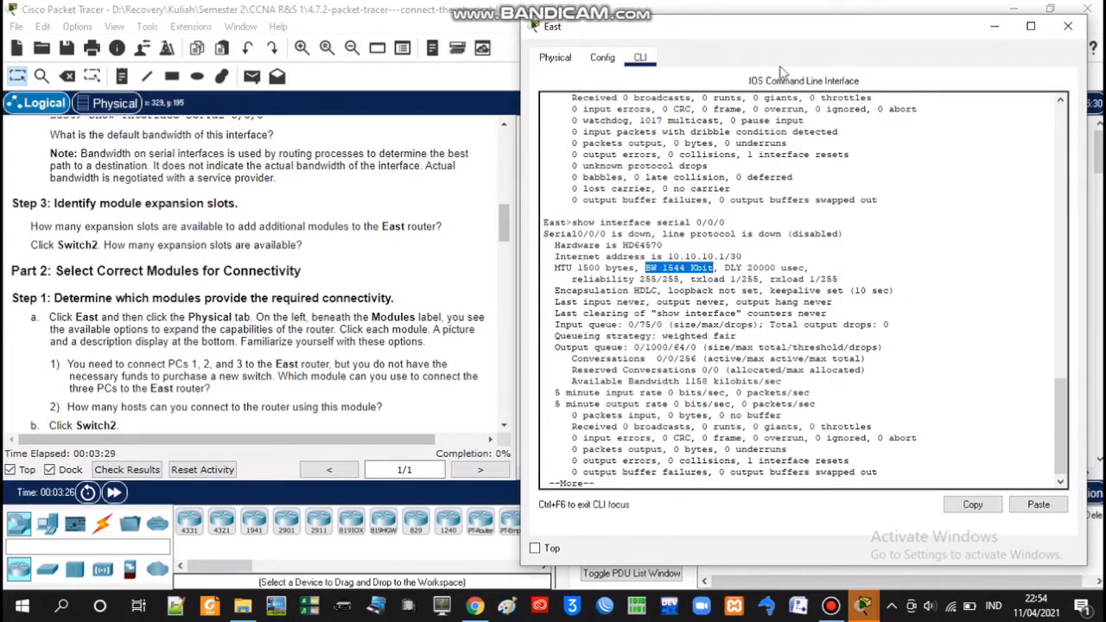
click(996, 27)
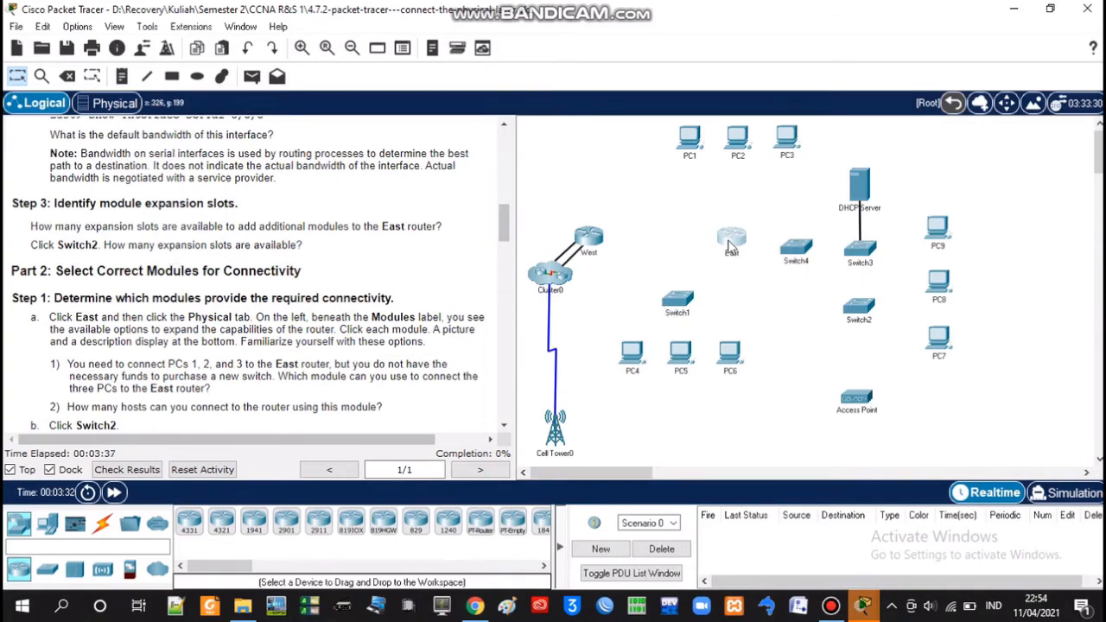
click(730, 248)
click(556, 57)
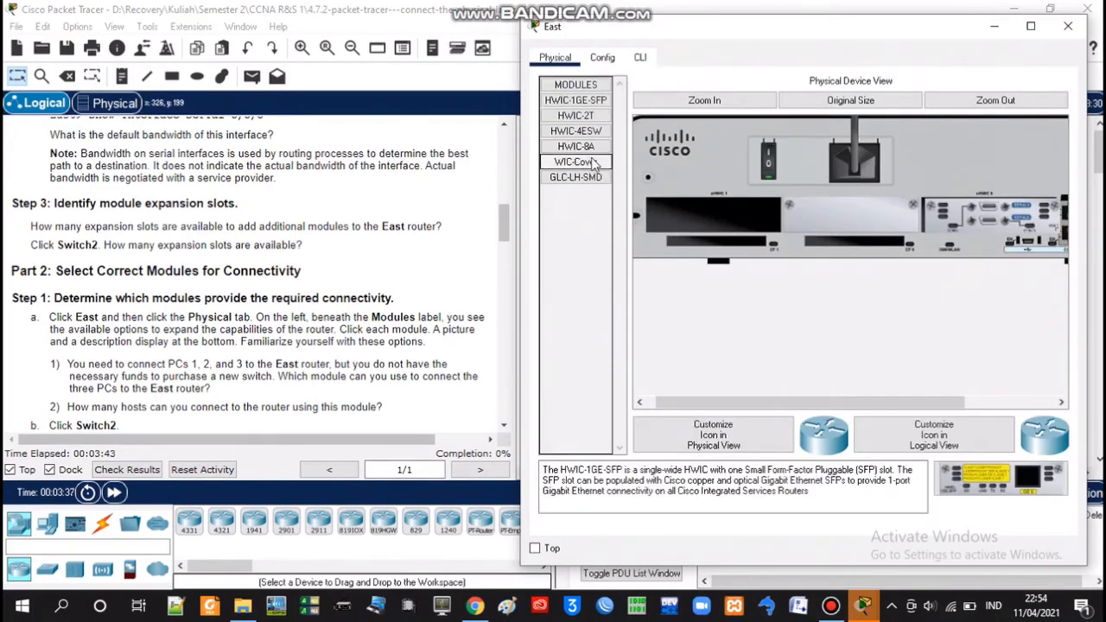
Review the descriptions of East's HWIC-2T, HWIC-4ESW, HWIC-8A, WIC-Cover and GLC-LH-SMD modules, ending with HWIC-4ESW selected.
click(578, 116)
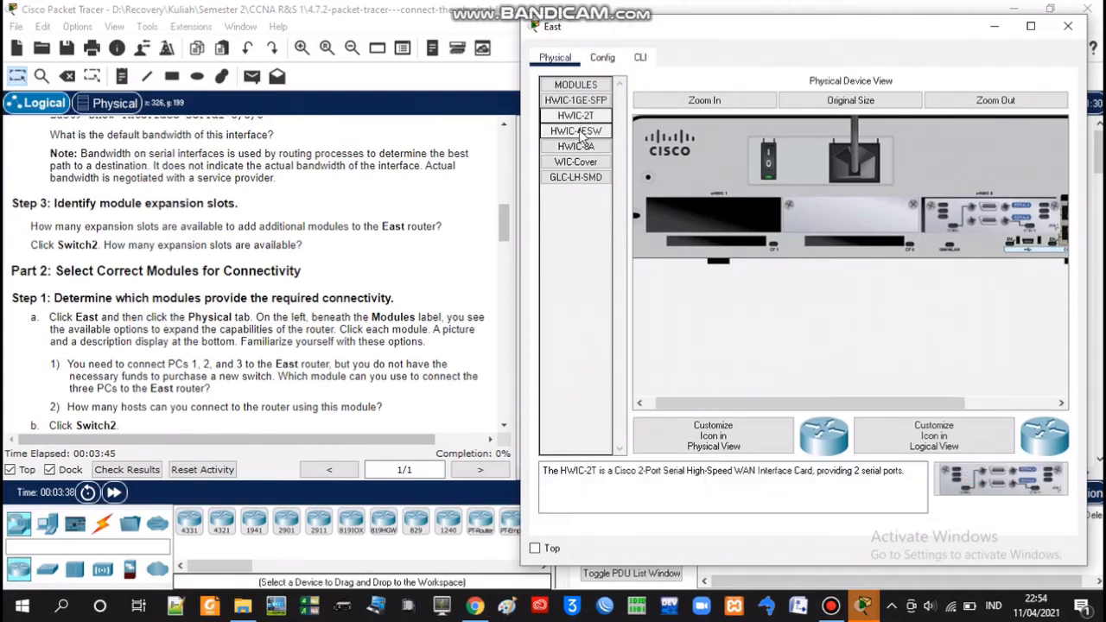
click(579, 131)
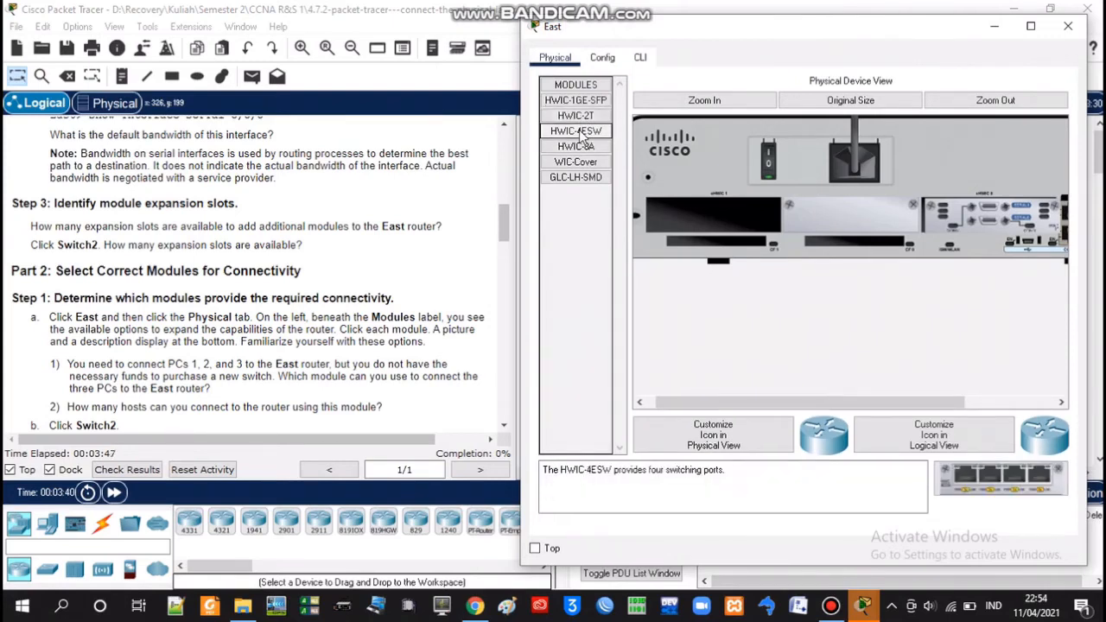
click(576, 146)
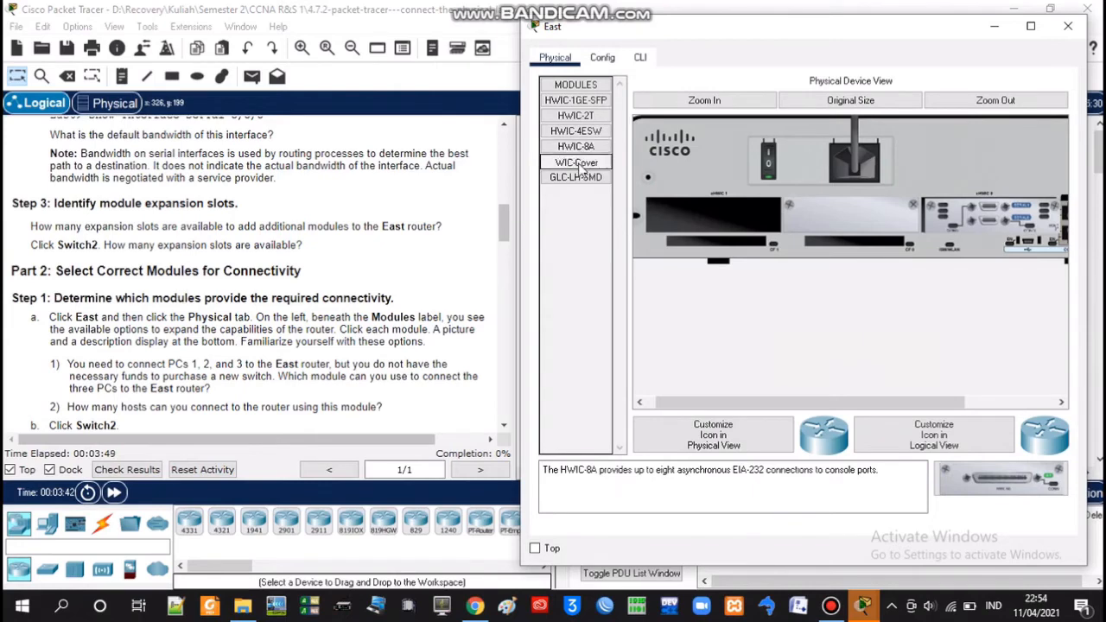
click(579, 163)
click(581, 177)
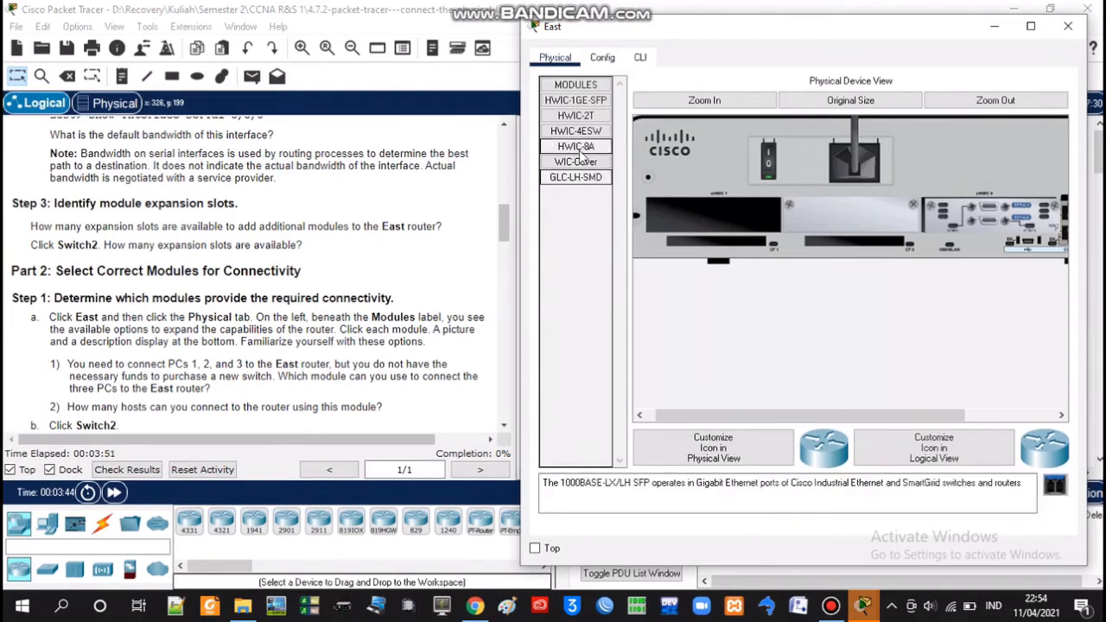
click(580, 138)
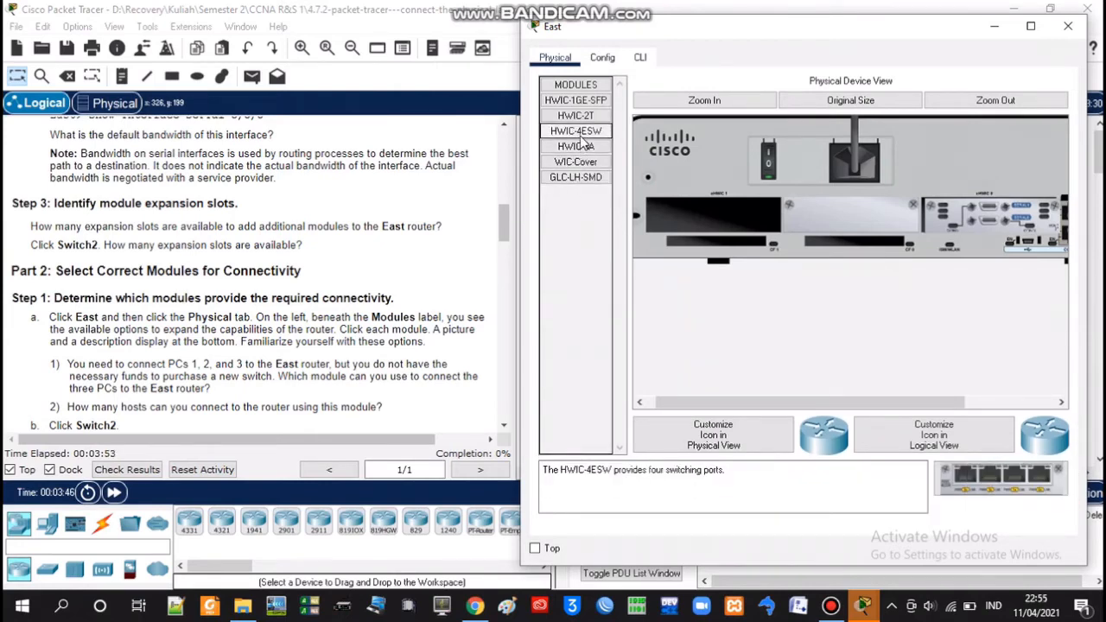
click(1005, 482)
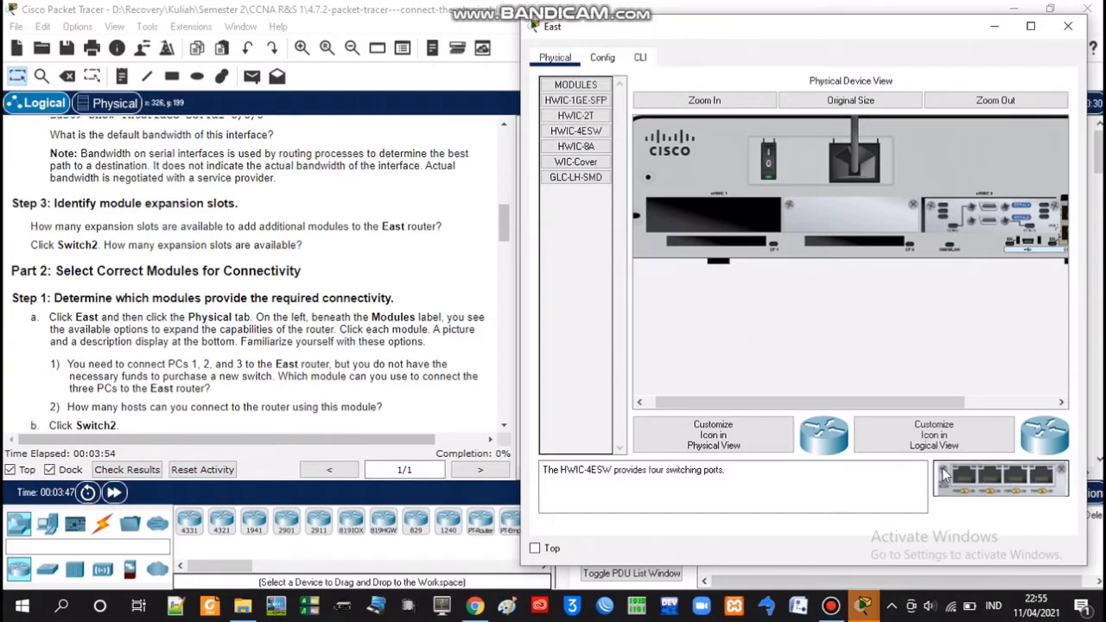
Try to insert the HWIC-4ESW module into the East router's empty slot while the router is powered on.
drag(942, 474, 987, 477)
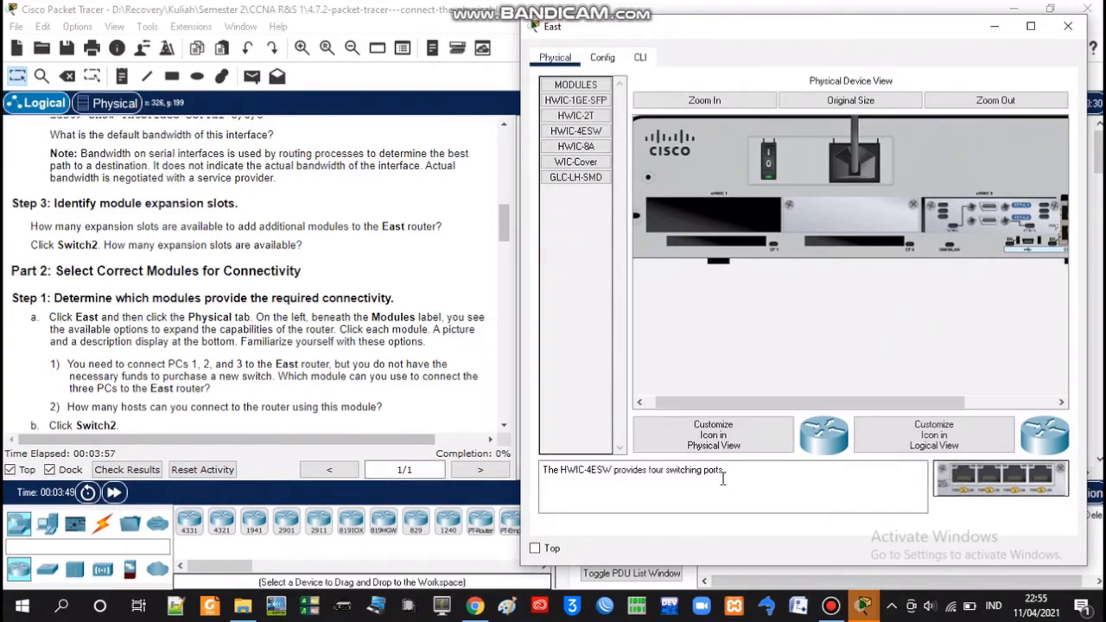
drag(994, 477, 709, 215)
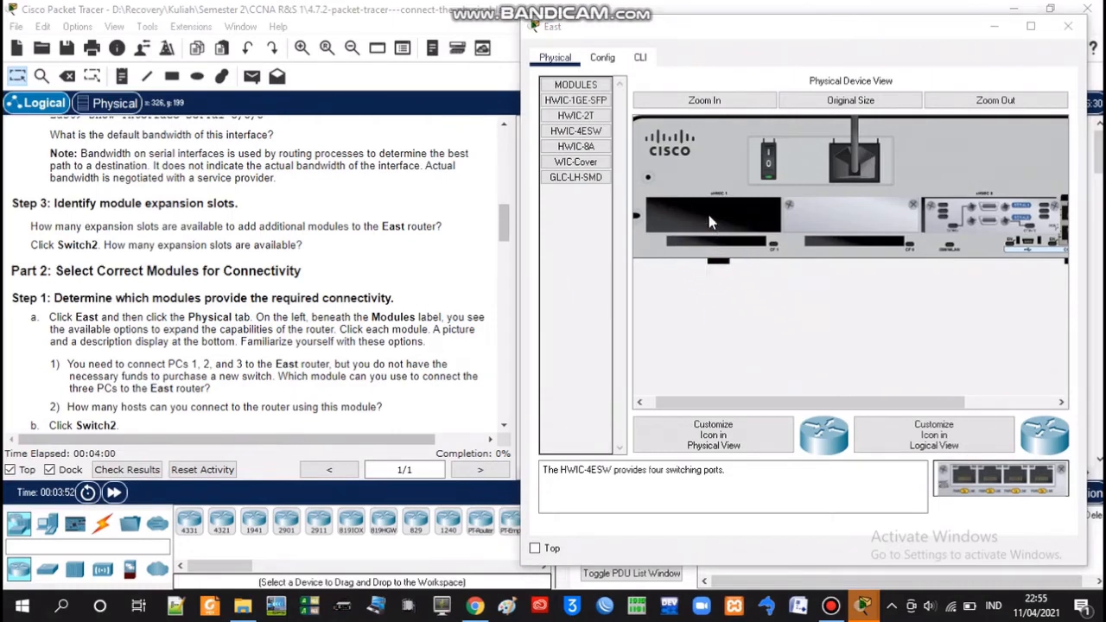
click(880, 327)
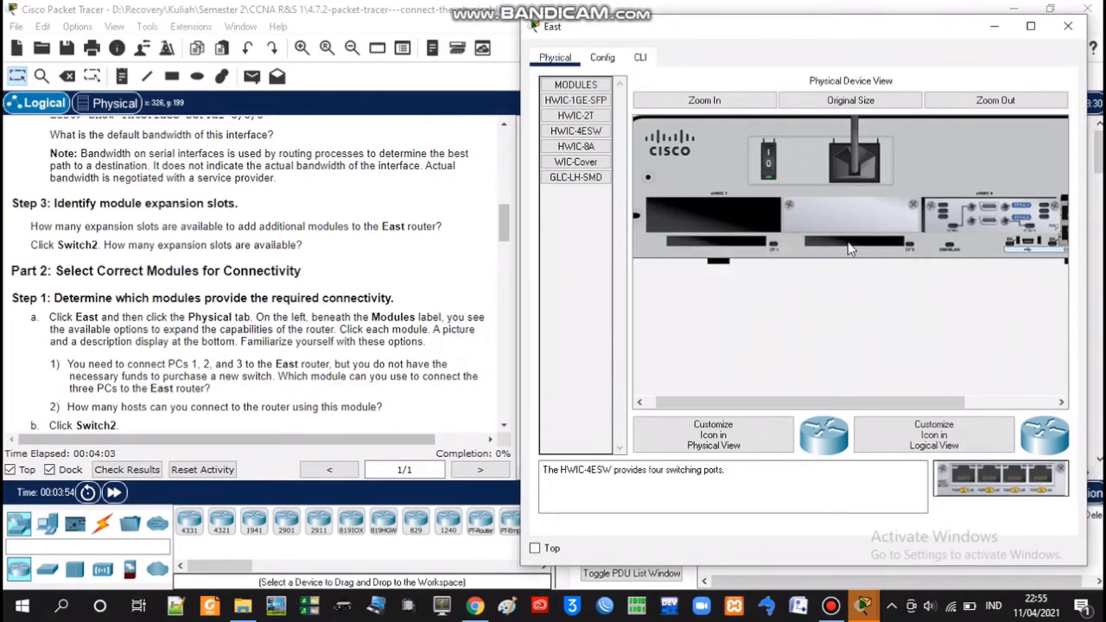
Power off the East router, insert the HWIC-4ESW module into its empty slot, and power it back on.
click(769, 168)
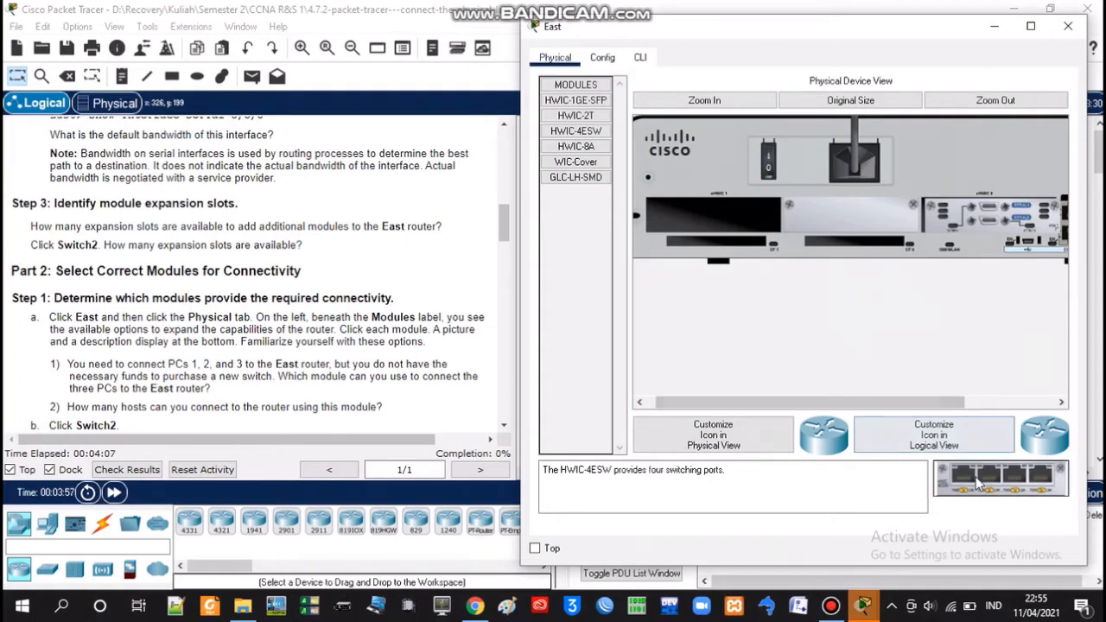
drag(977, 480, 716, 221)
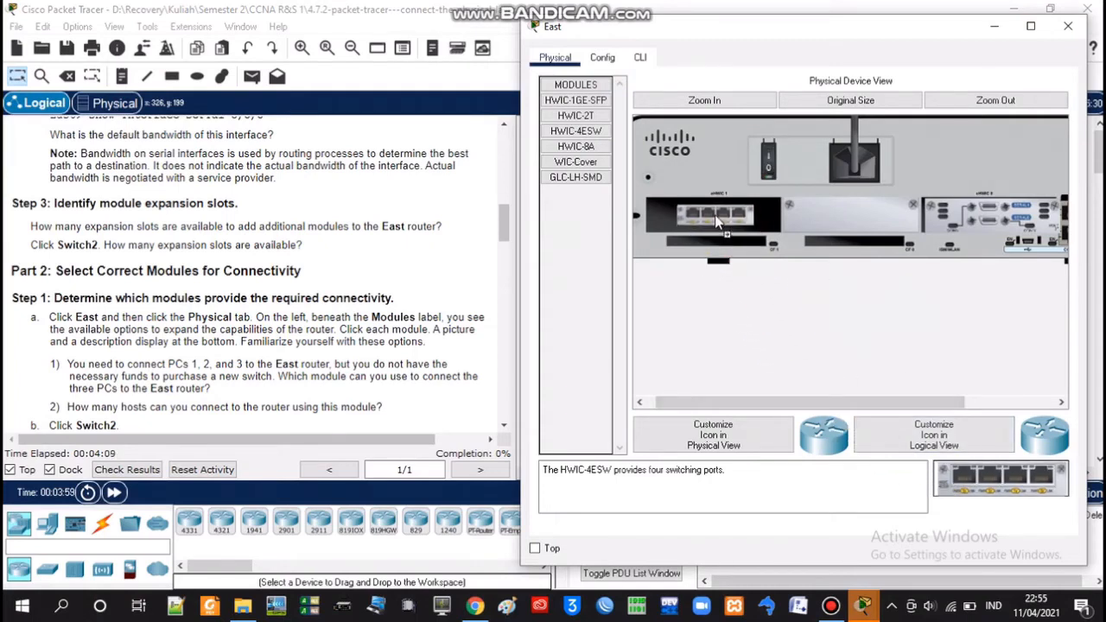
click(768, 157)
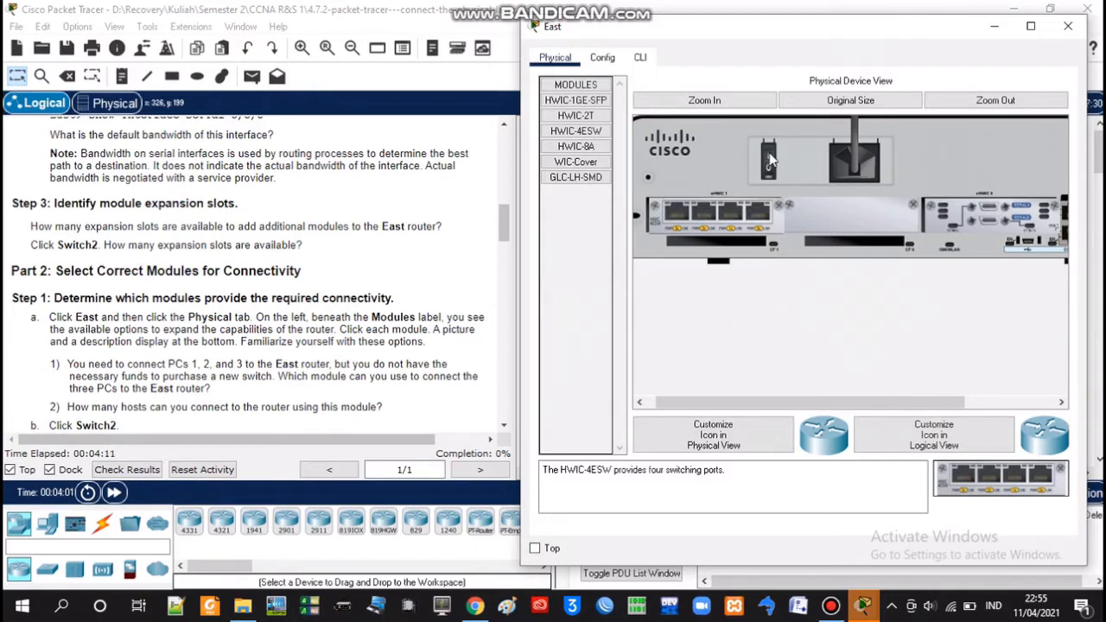
click(1069, 27)
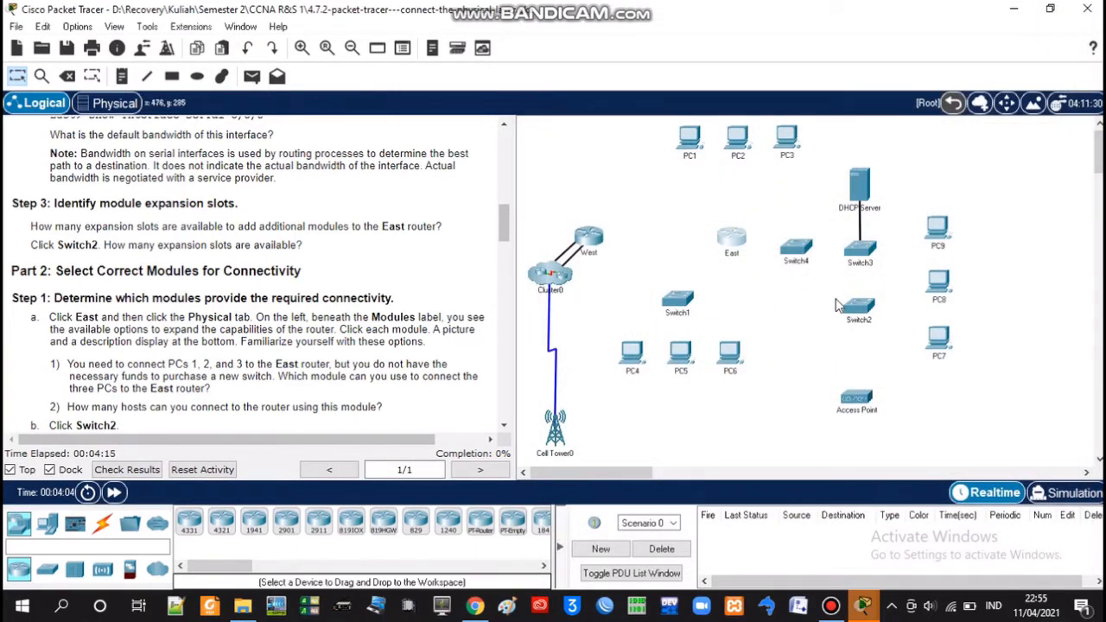
Bring up Switch2's physical device view and review its PT-SWITCH-NM-1CGE, 1FFE and 1FGE module descriptions, ending with PT-SWITCH-NM-1FGE selected.
click(859, 313)
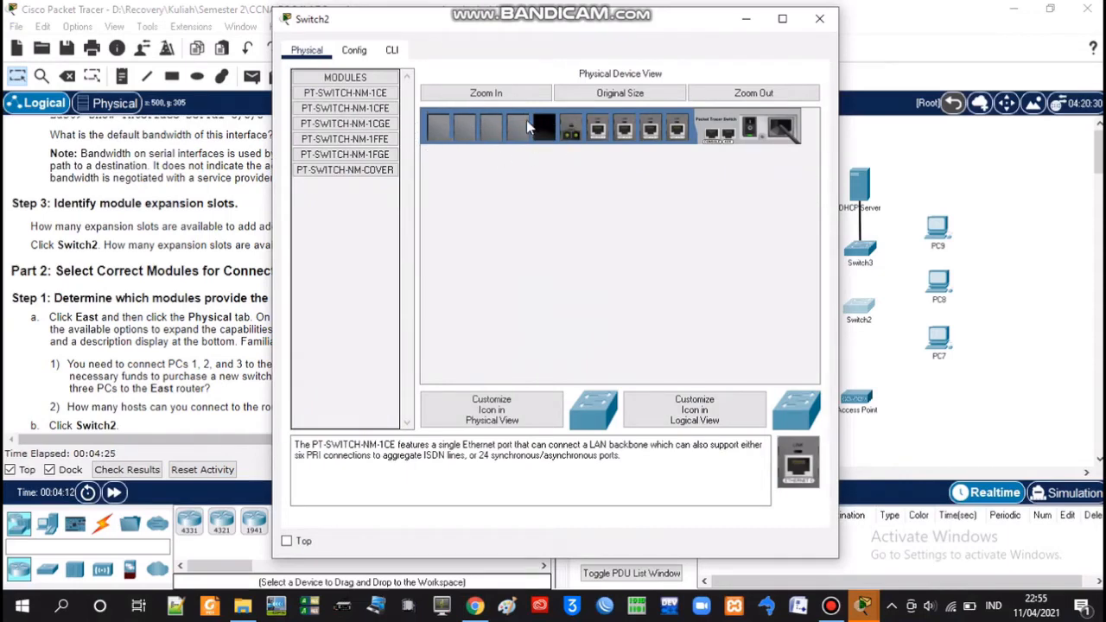
click(379, 125)
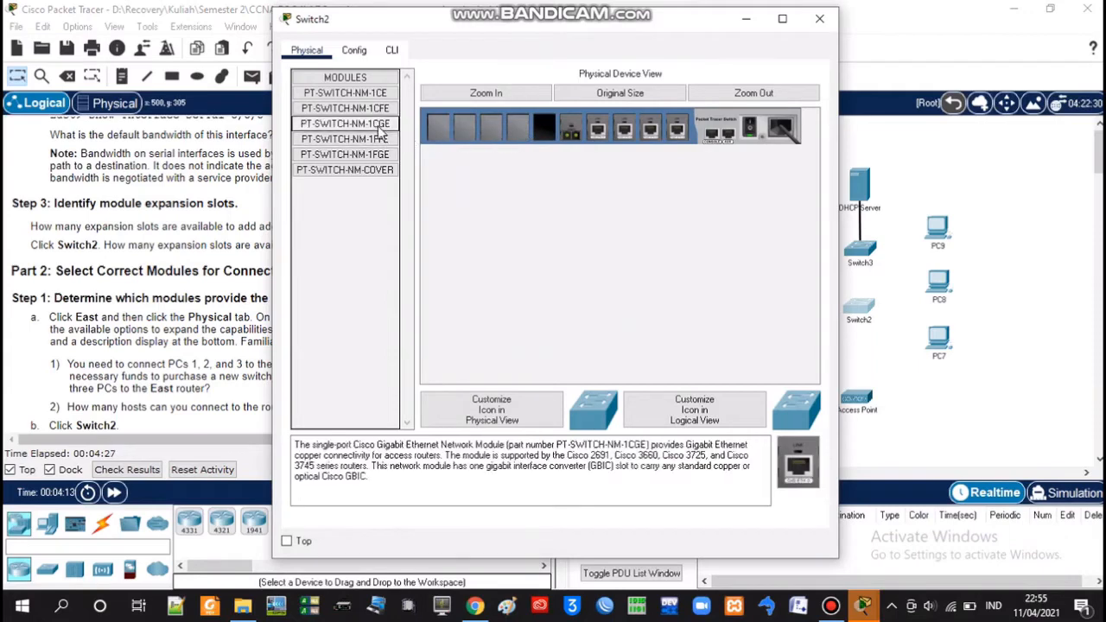
click(381, 139)
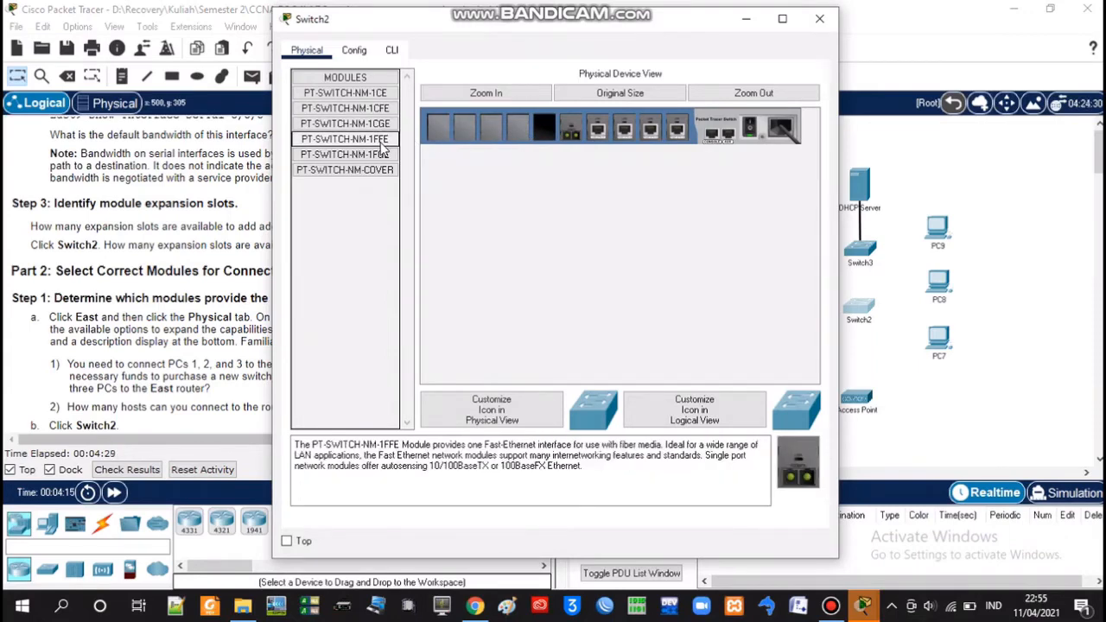
click(386, 154)
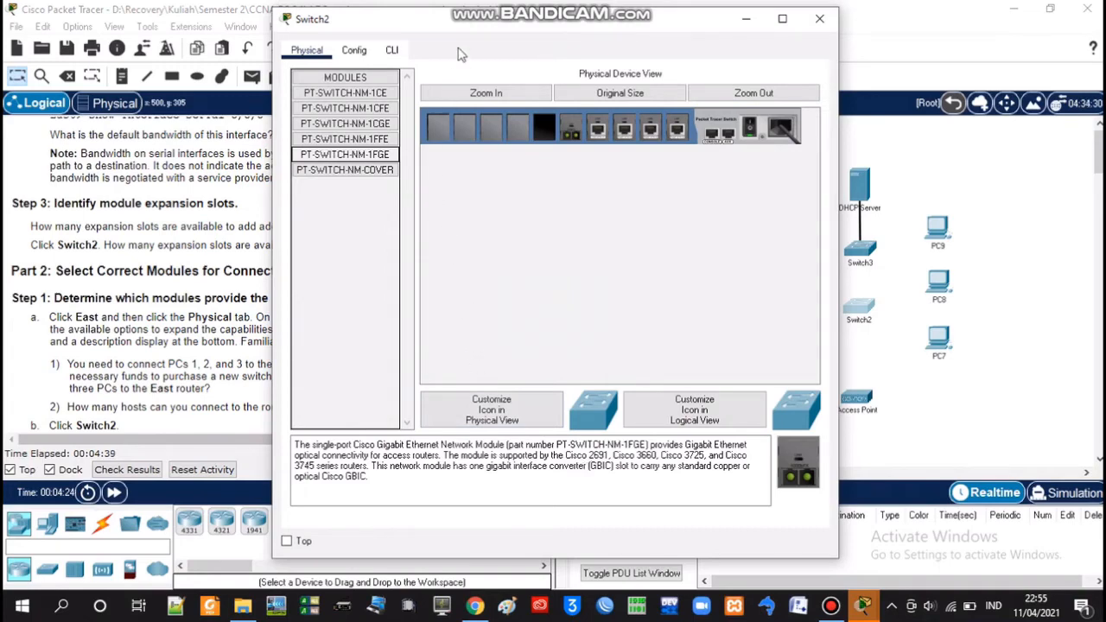
Power off Switch2, insert the PT-SWITCH-NM-1FGE module into its empty slot, and power it back on.
drag(462, 26, 638, 29)
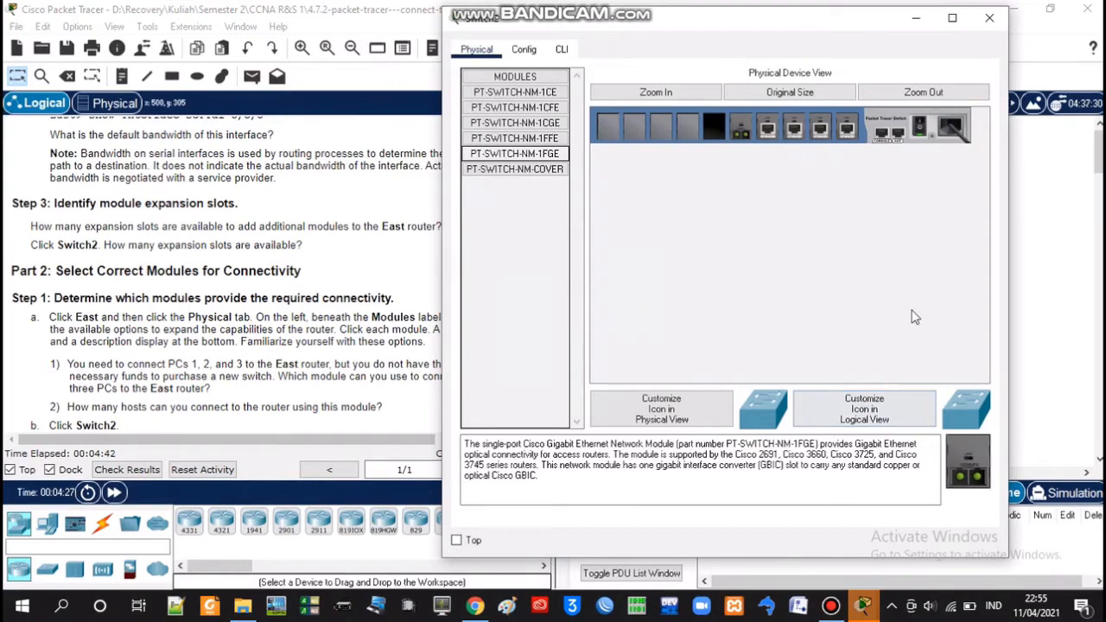
click(920, 127)
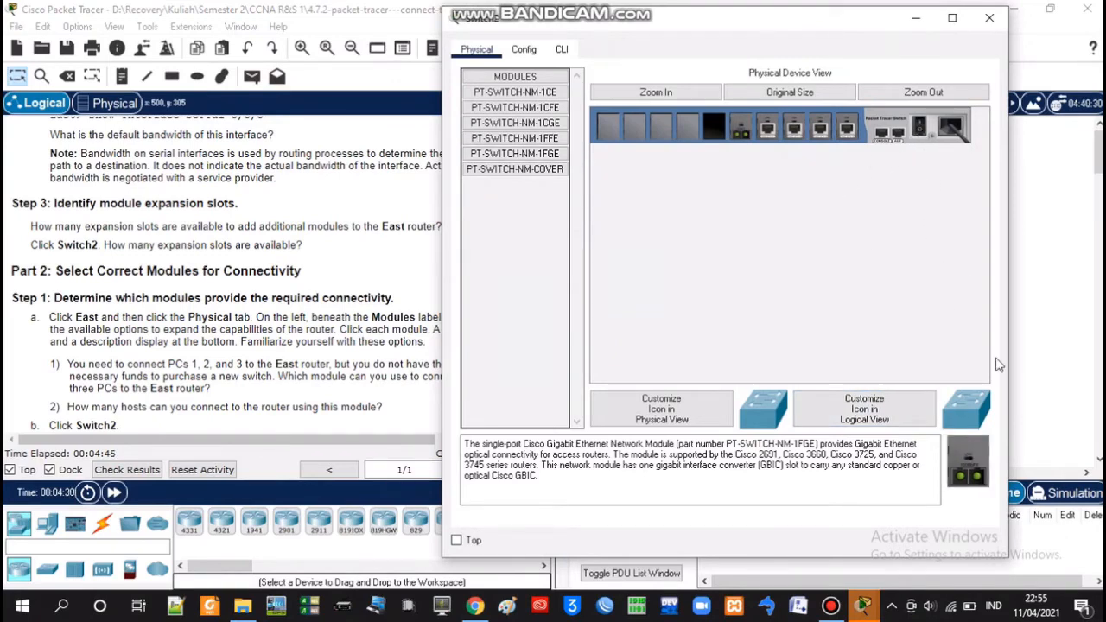
drag(966, 451, 714, 130)
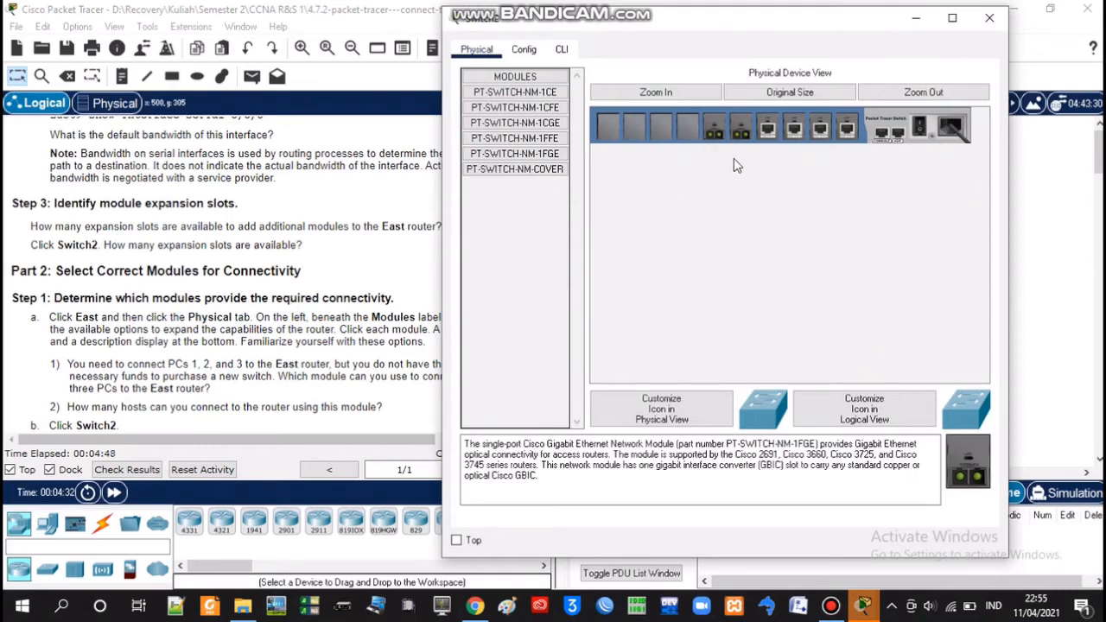
click(921, 128)
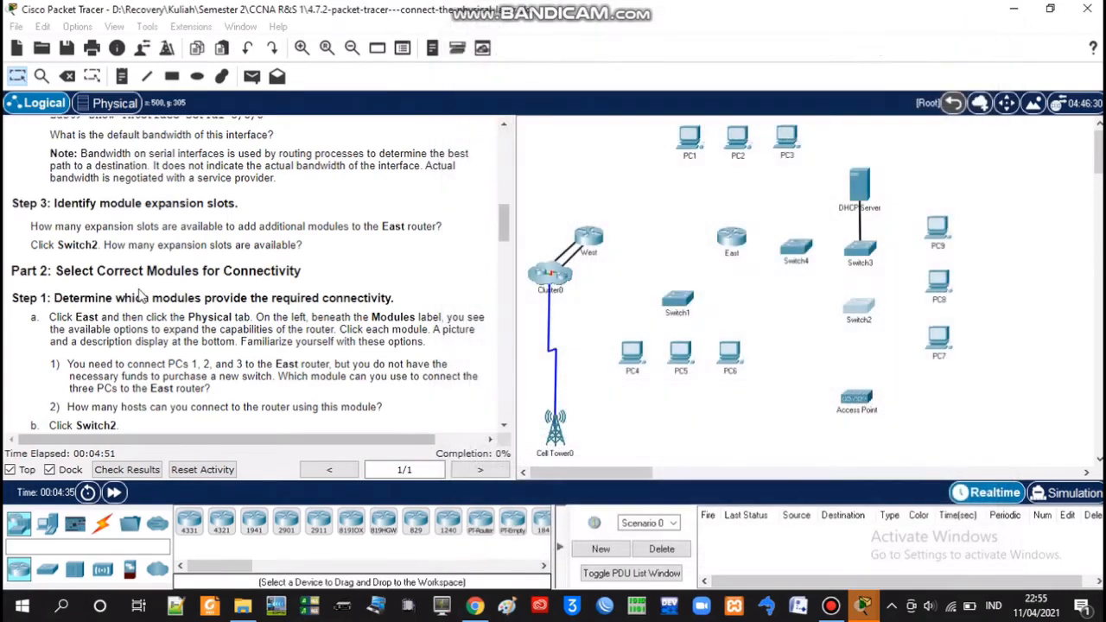
click(990, 18)
Review the Part 2 module questions and check the modules installed in the East router and Switch2 against them.
scroll(124, 300, down, 1)
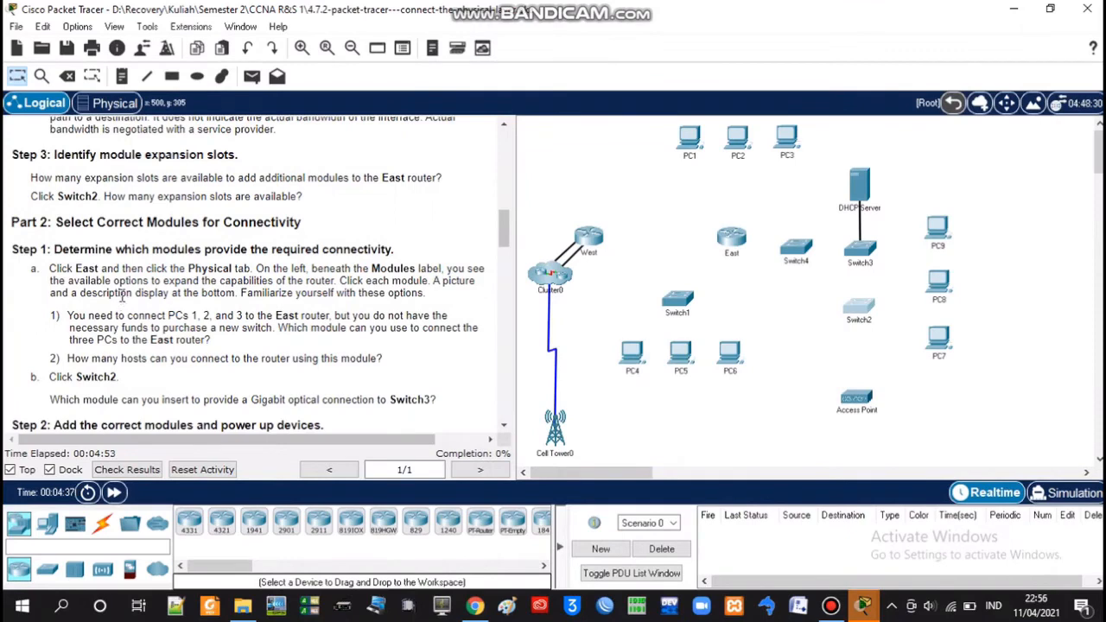
scroll(123, 294, down, 1)
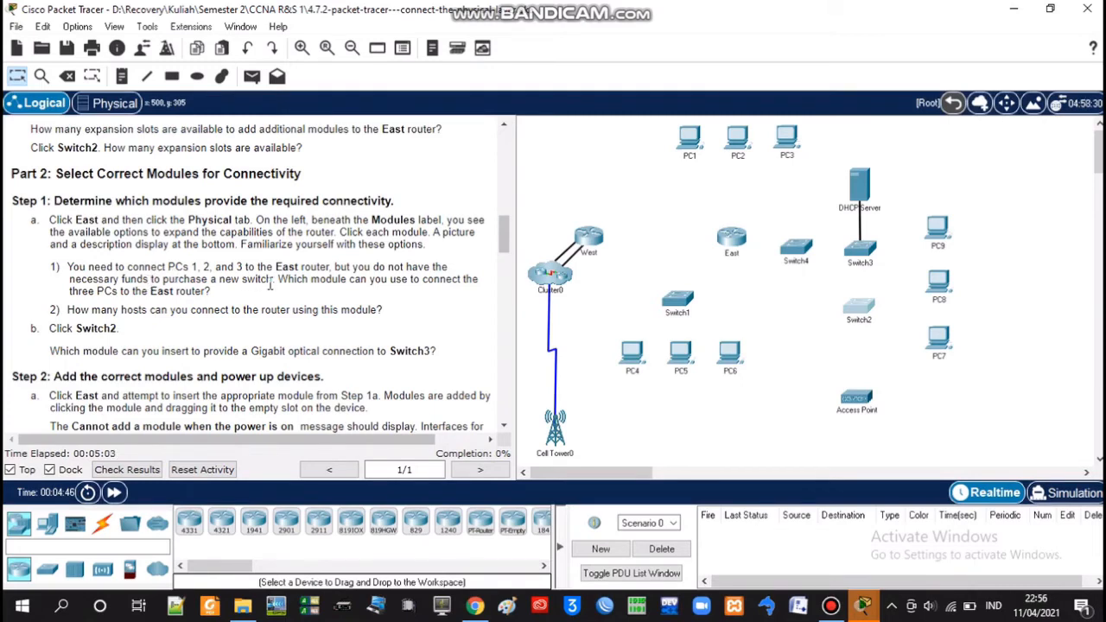
scroll(242, 307, down, 1)
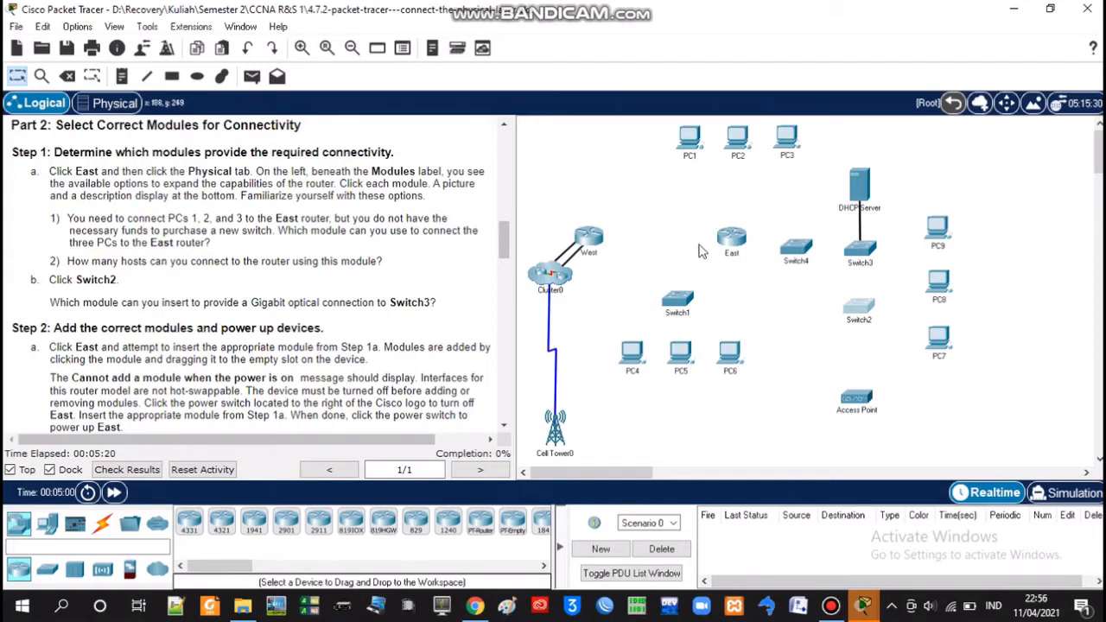
click(733, 241)
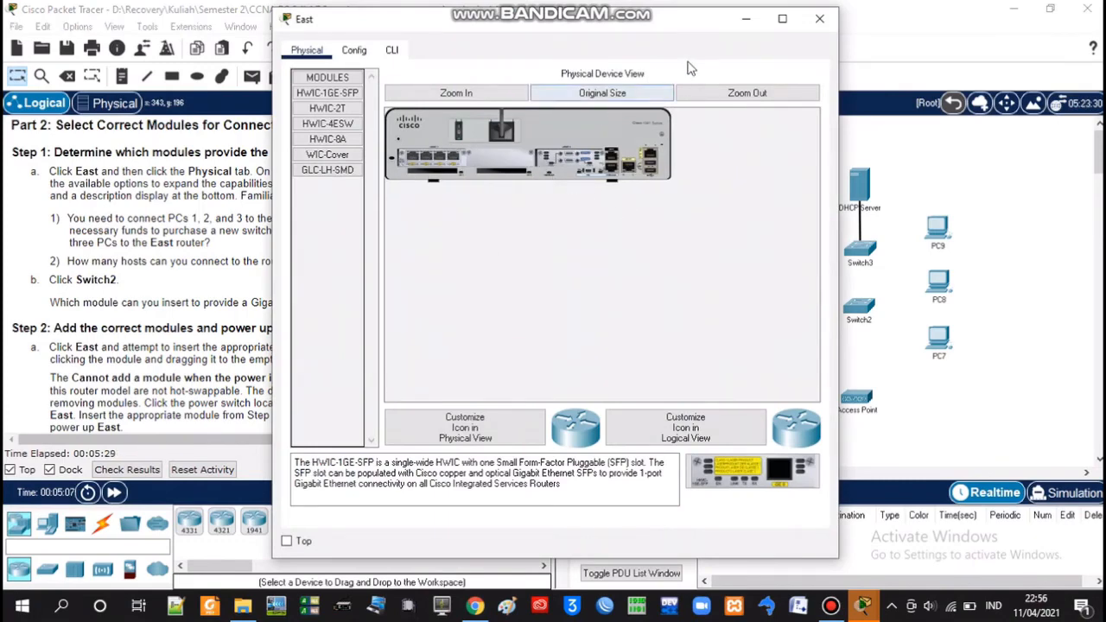
click(747, 19)
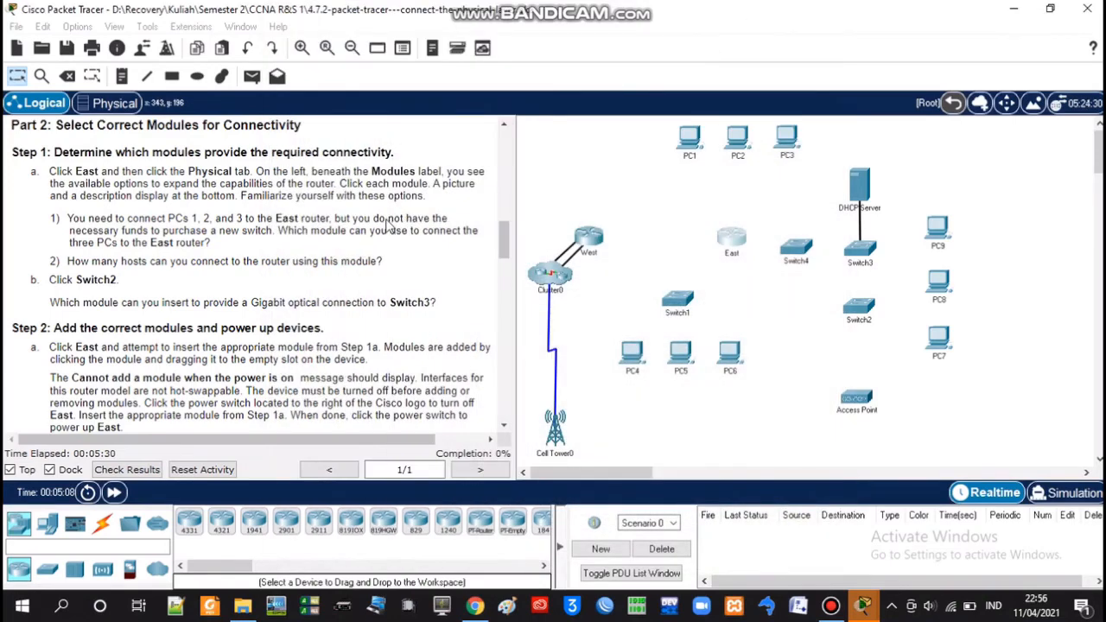
scroll(342, 303, down, 1)
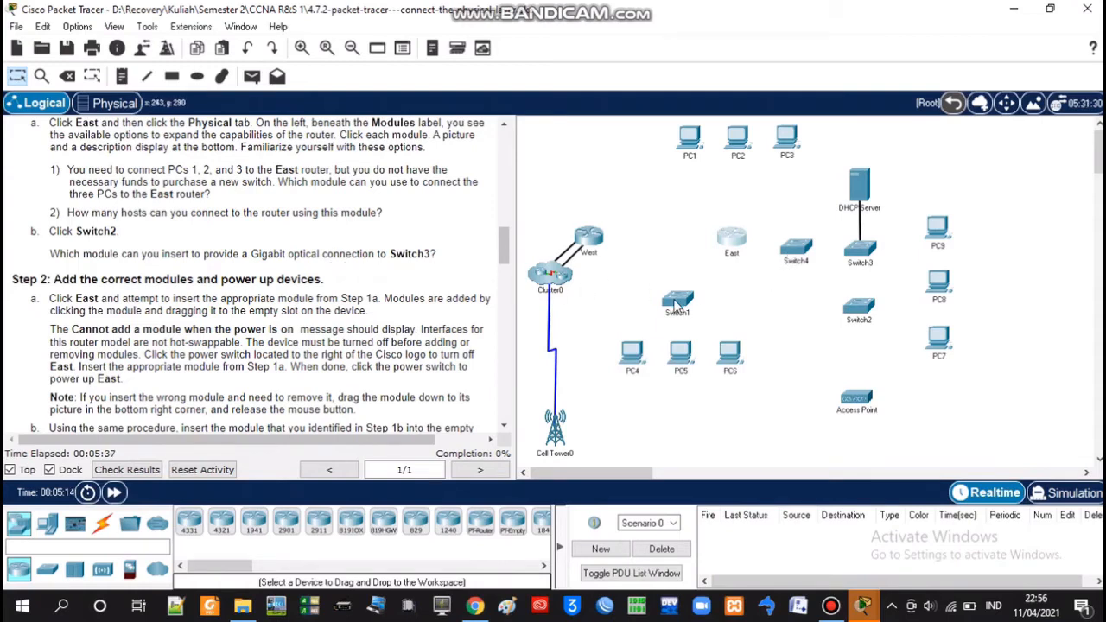
click(862, 313)
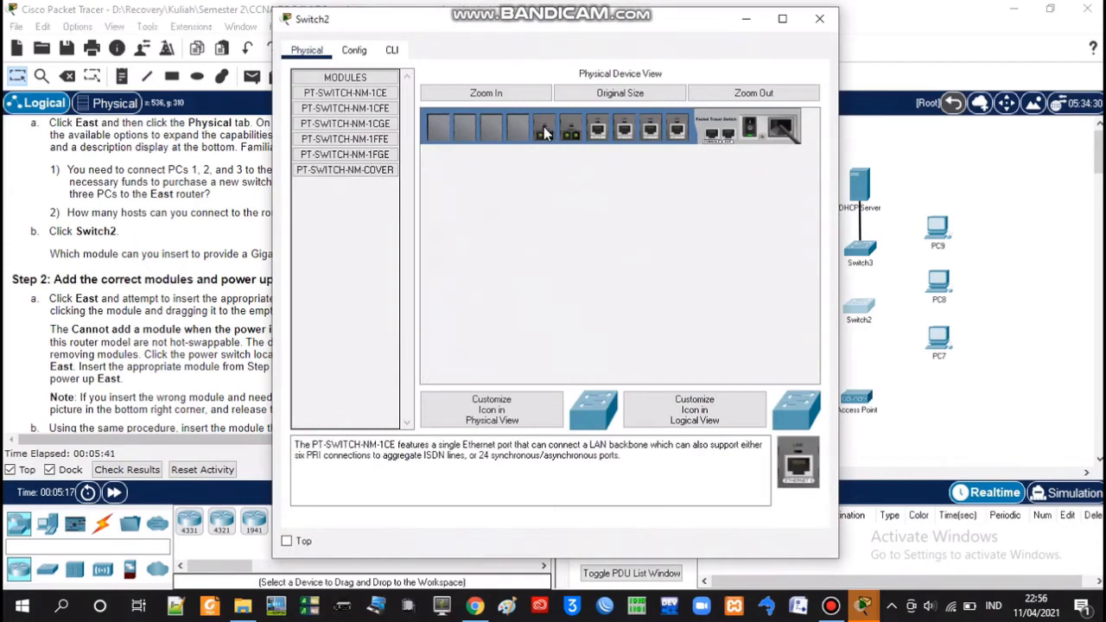
click(819, 18)
Read the remaining Part 2 steps and the Part 3 cabling guidelines, widening the instructions to show the connection table's last interface column.
scroll(281, 259, down, 2)
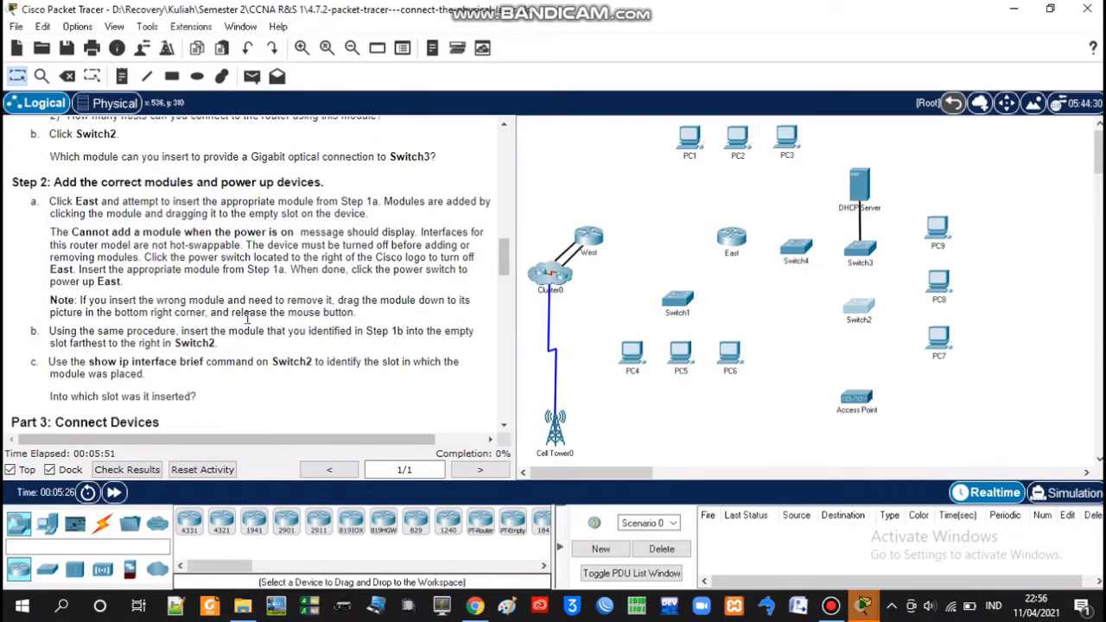
scroll(247, 319, down, 1)
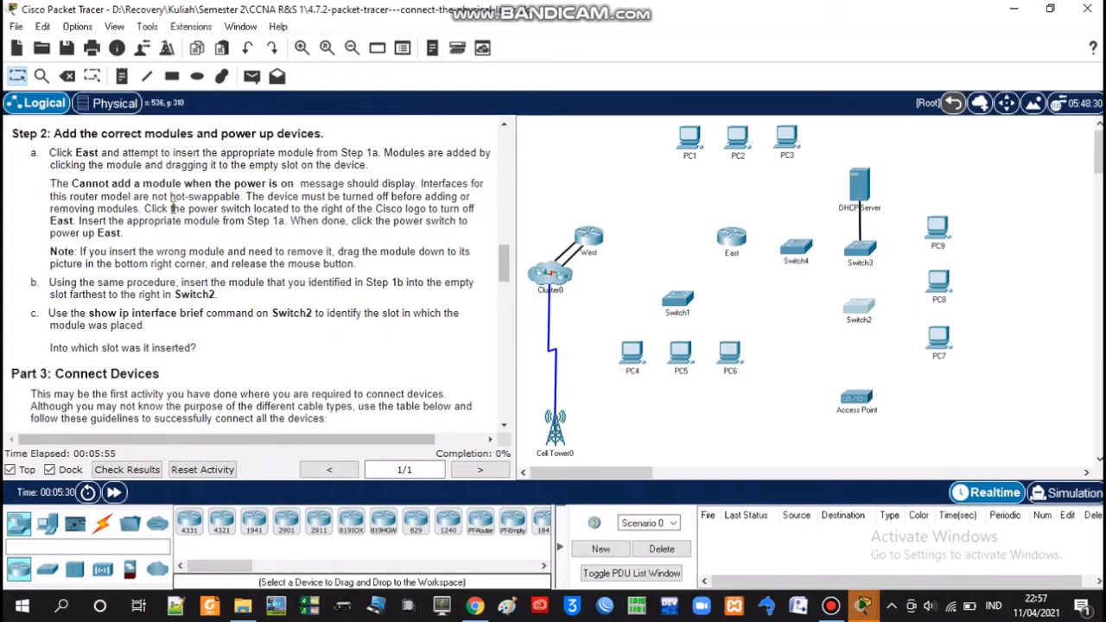
scroll(173, 235, down, 5)
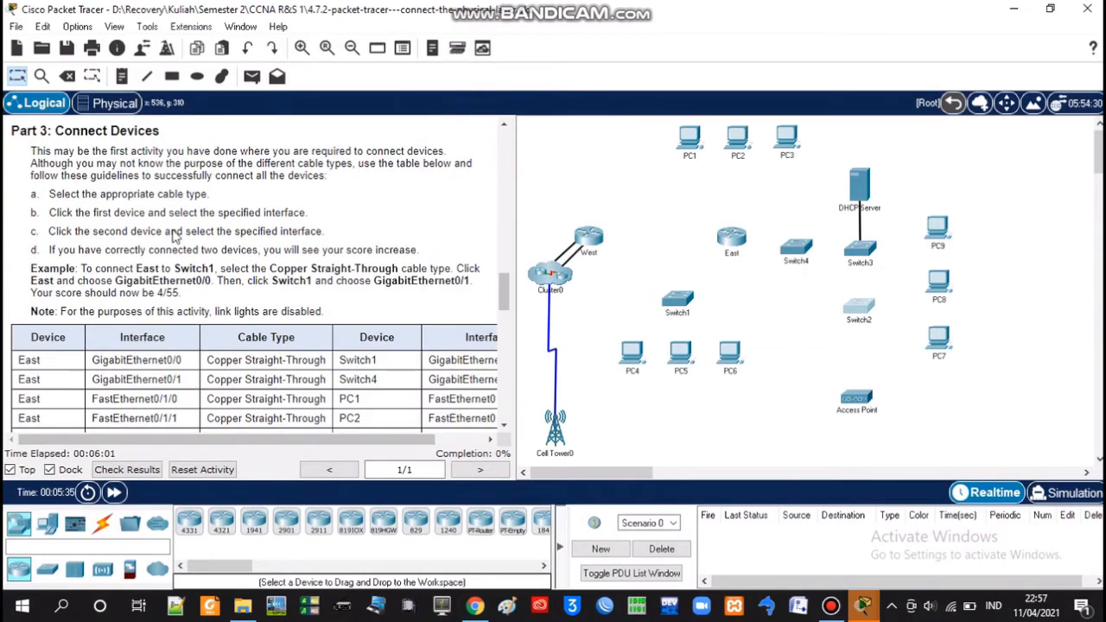
scroll(176, 237, down, 1)
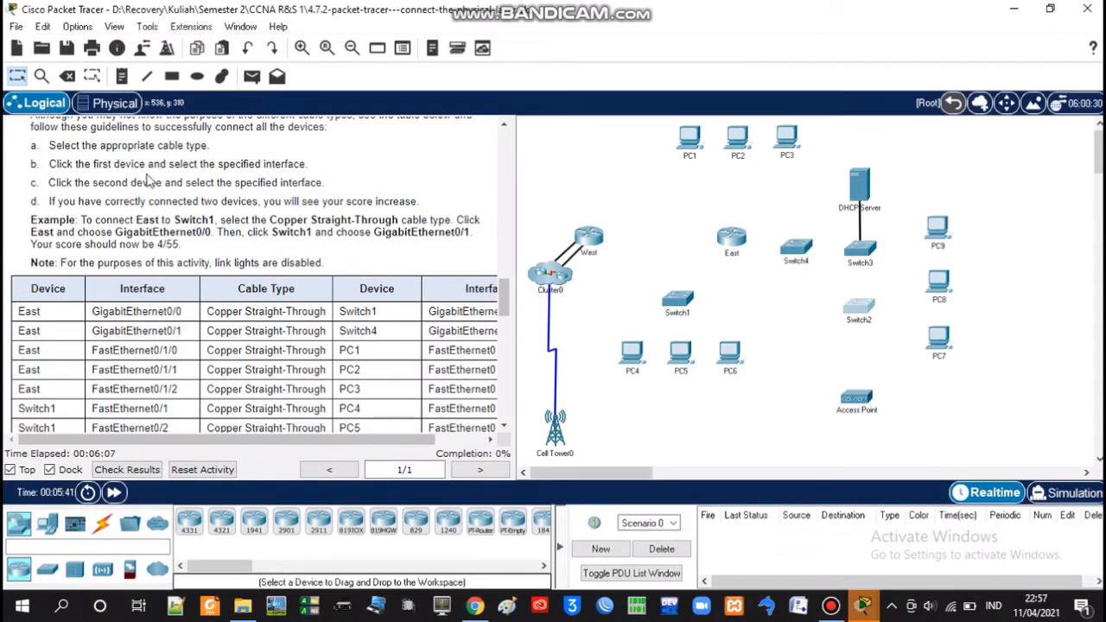
scroll(143, 201, down, 1)
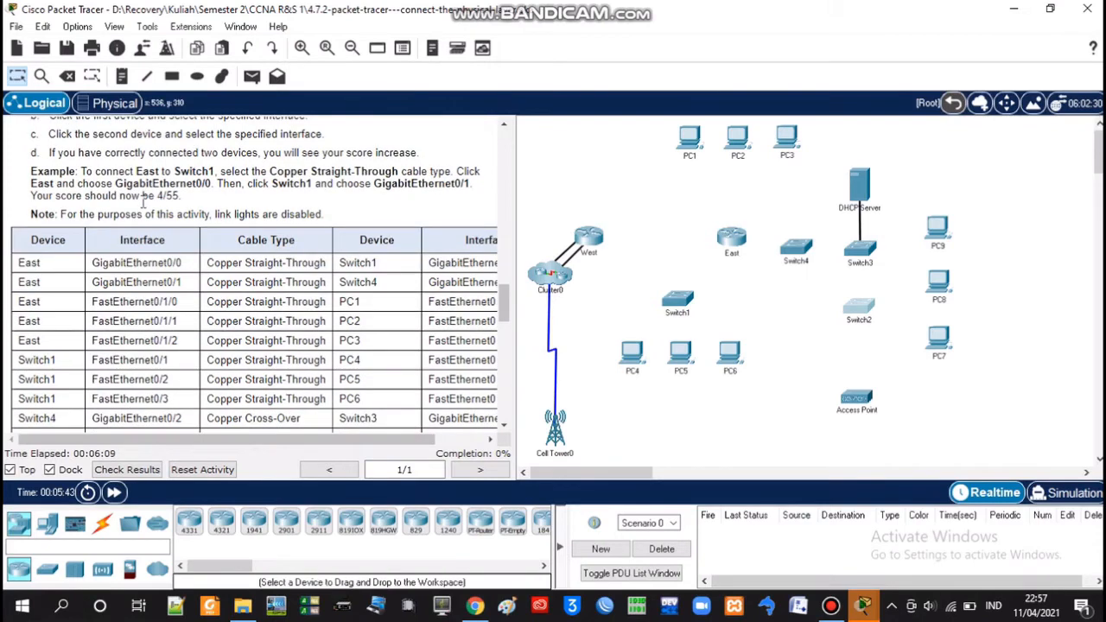
scroll(143, 200, down, 1)
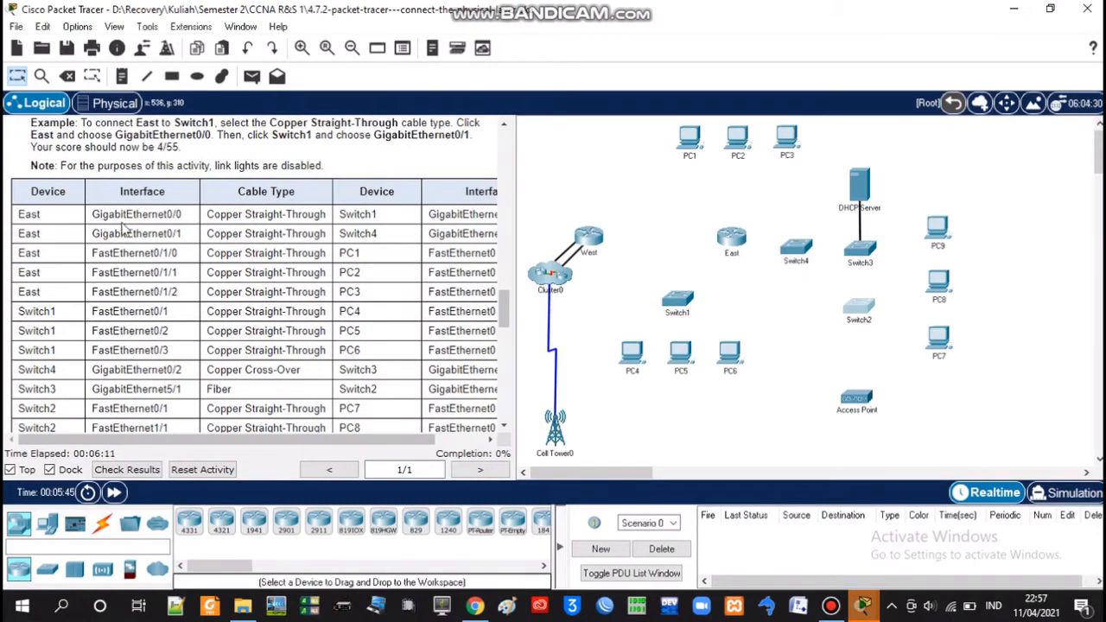
scroll(123, 228, down, 1)
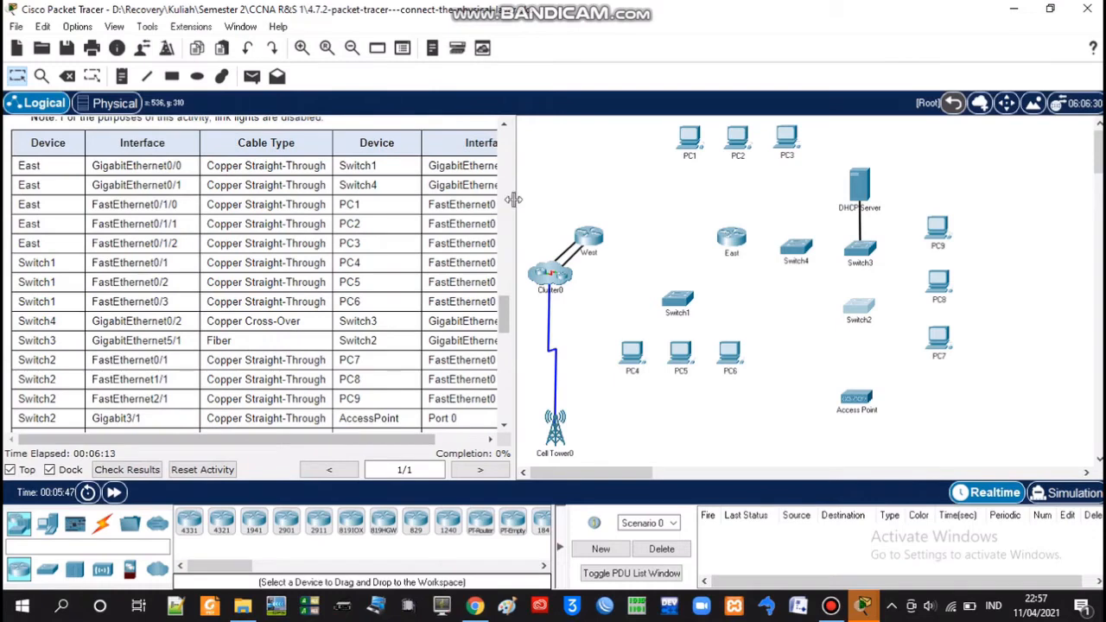
drag(517, 198, 558, 196)
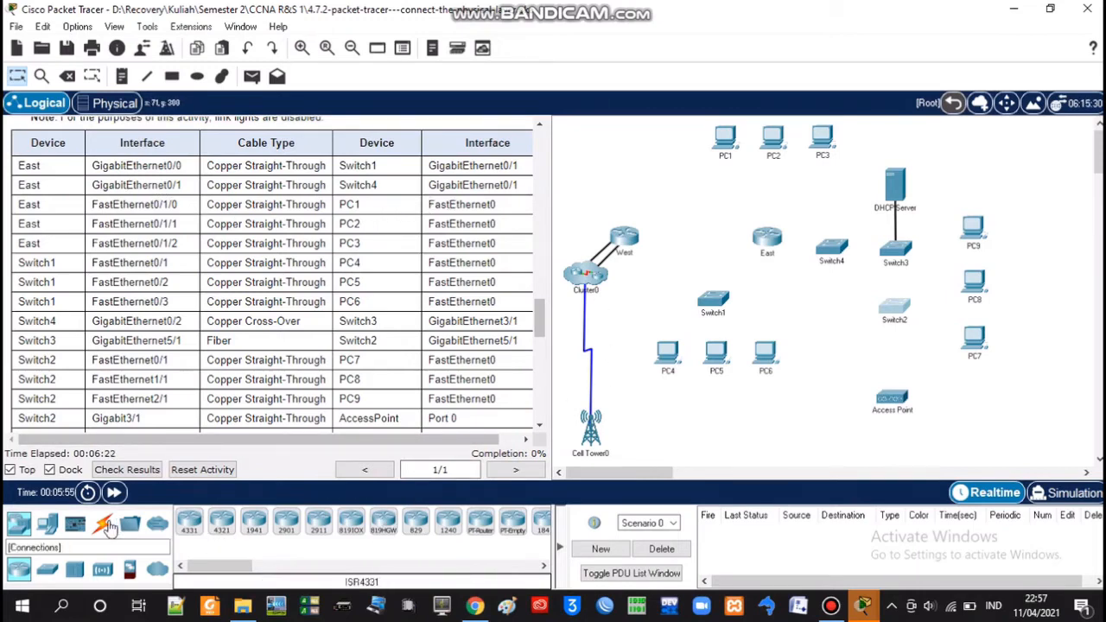
Connect East's GigabitEthernet0/0 to Switch1's GigabitEthernet0/1 with a copper straight-through cable.
click(104, 525)
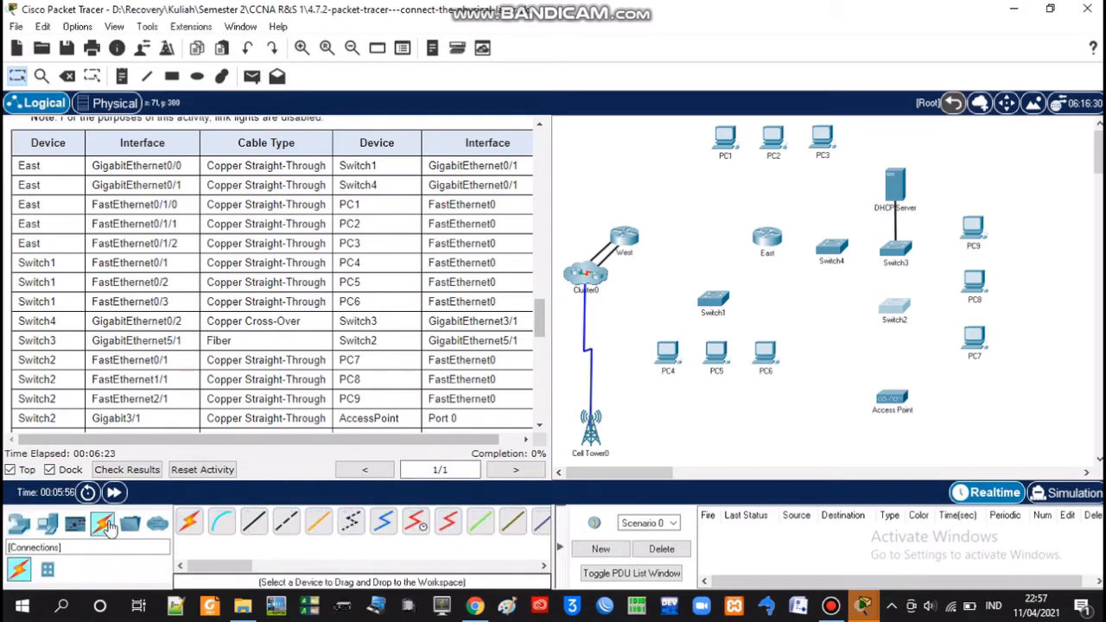
click(253, 523)
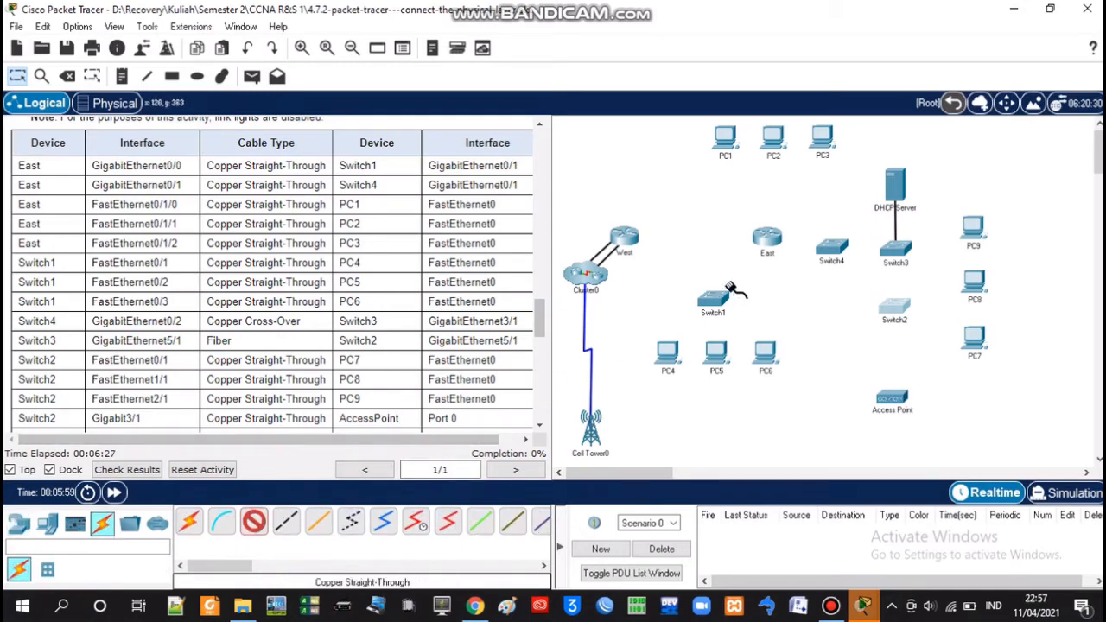
click(772, 236)
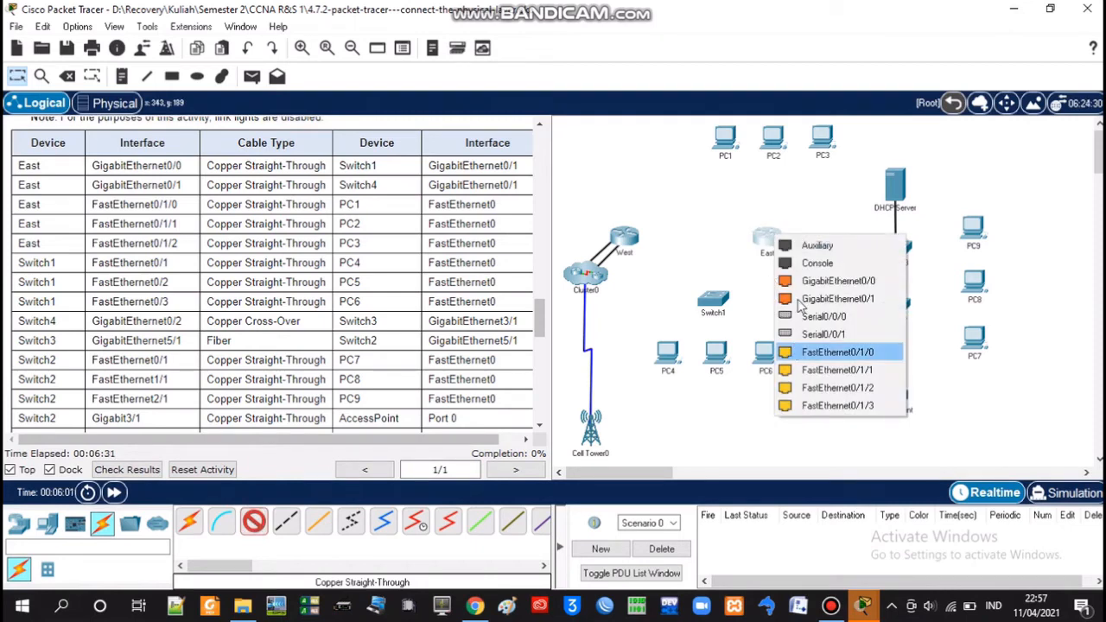
click(838, 281)
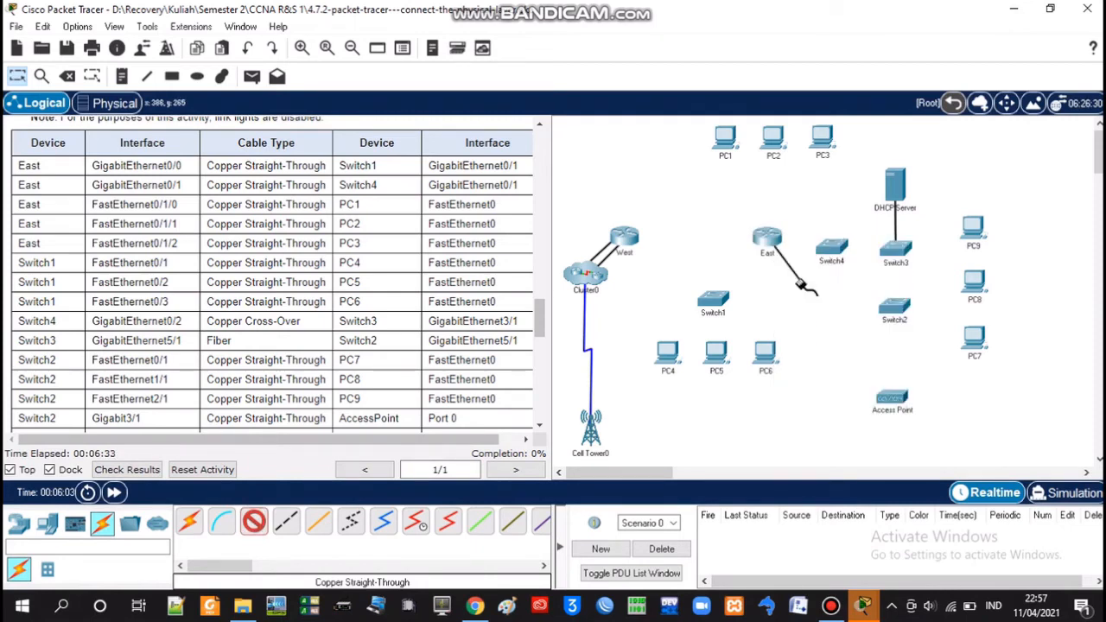
click(714, 308)
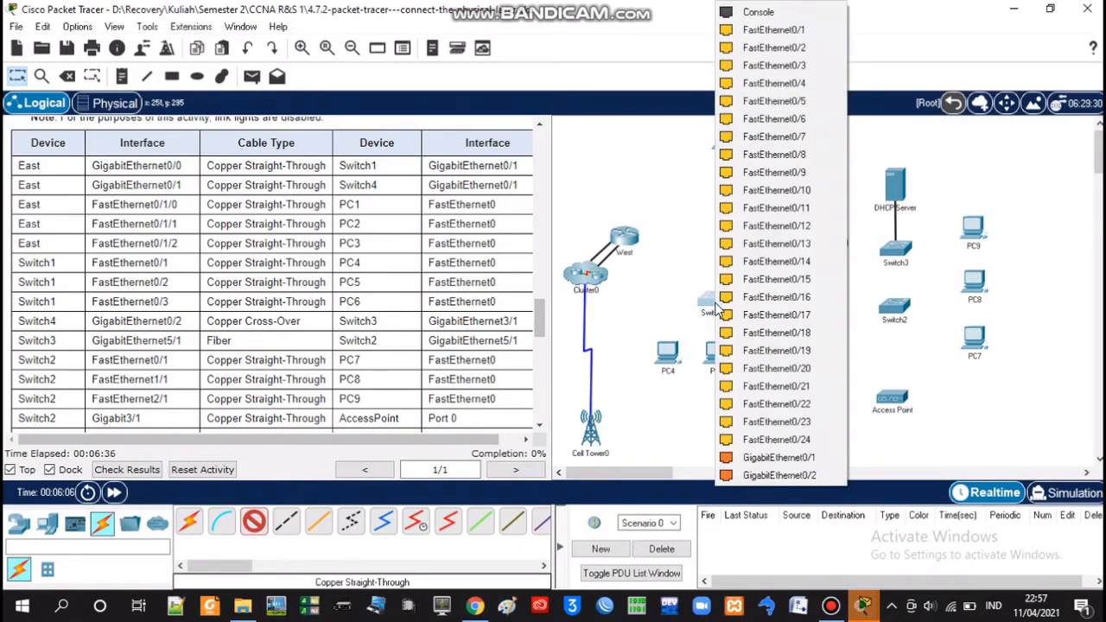
click(759, 458)
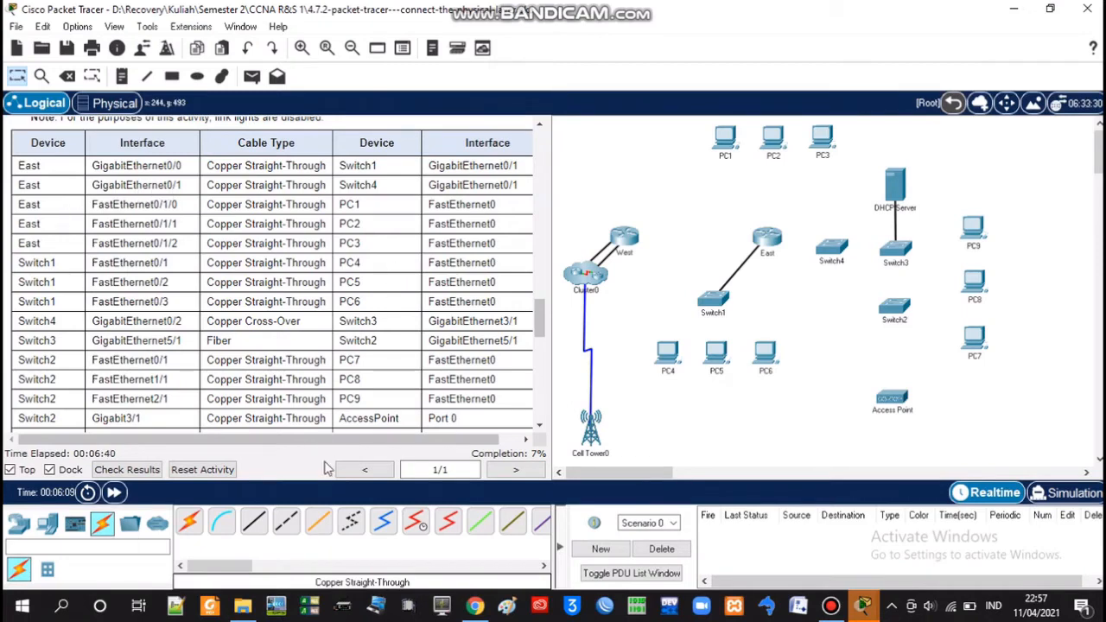
Connect East's GigabitEthernet0/1 to Switch4's GigabitEthernet0/1 with a copper straight-through cable.
click(254, 521)
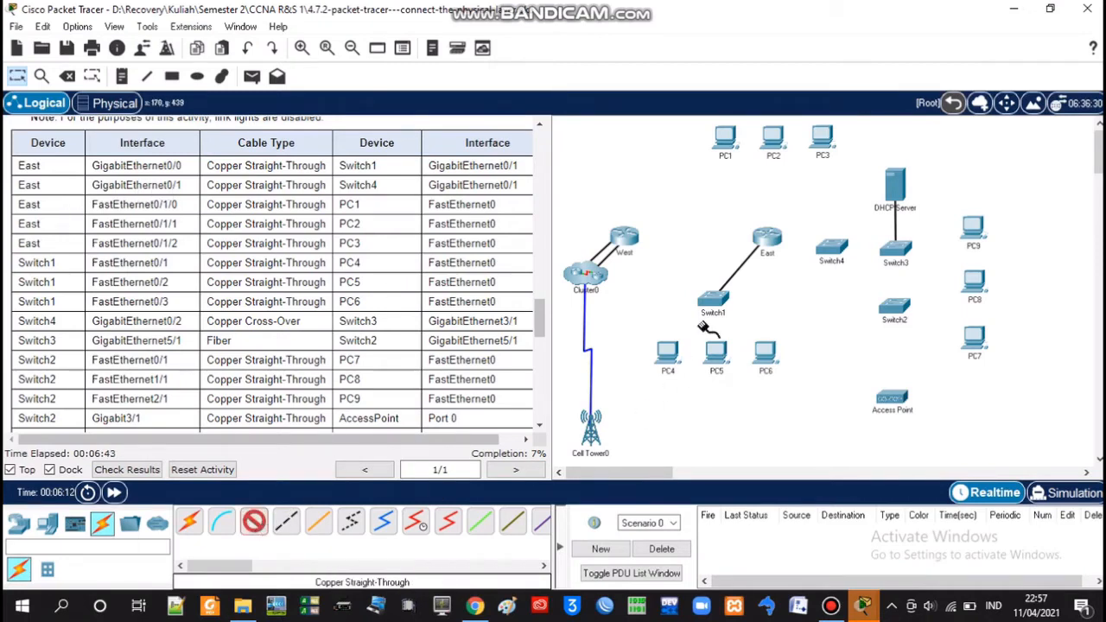
click(766, 238)
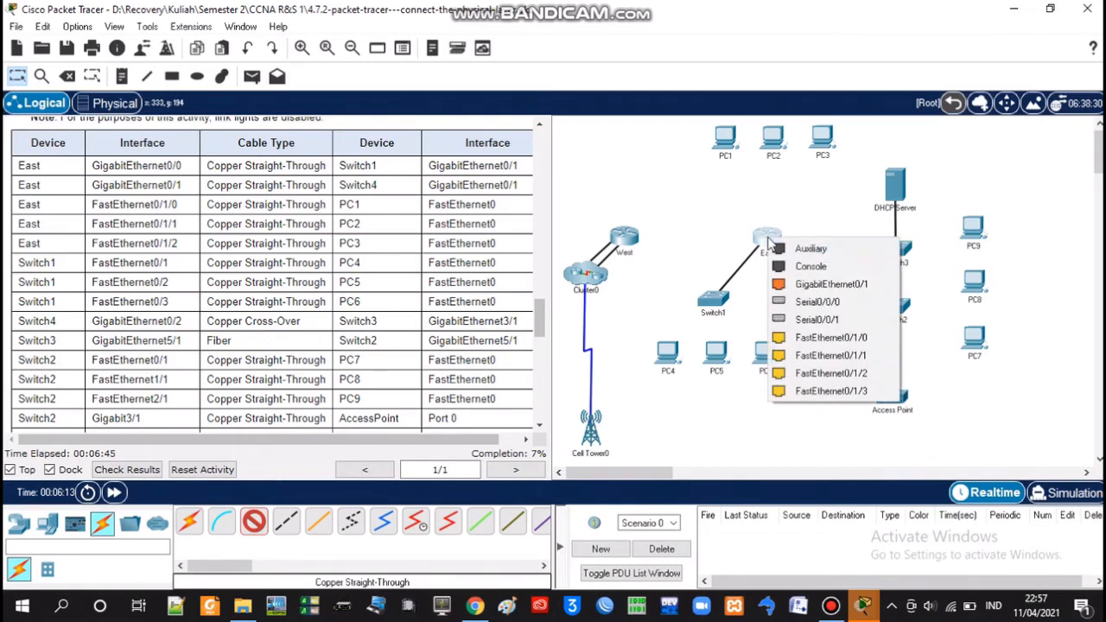
click(810, 286)
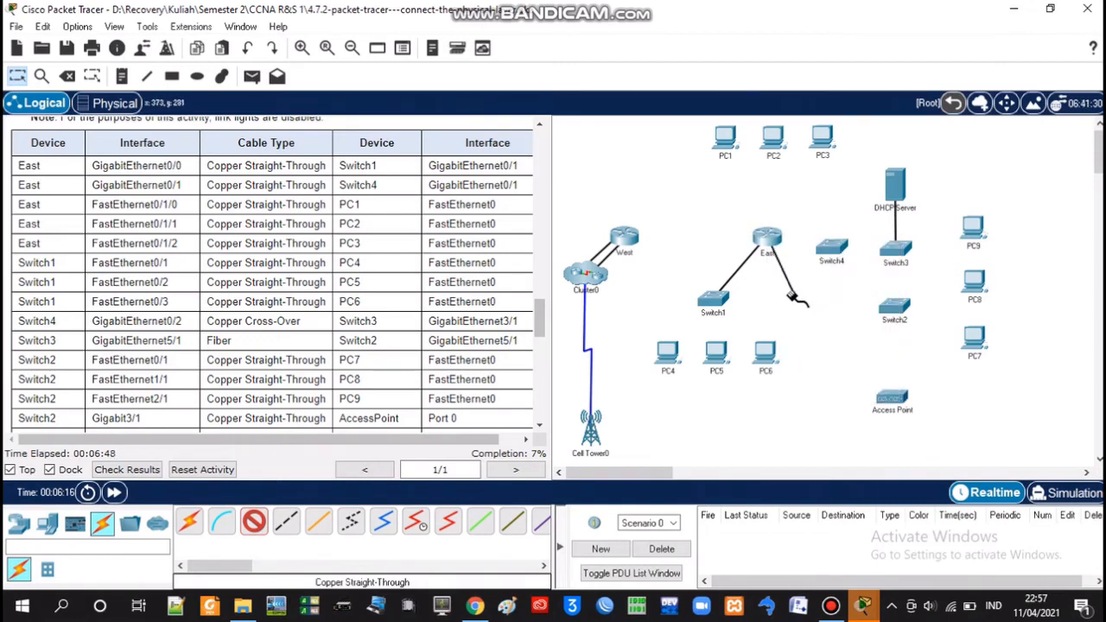
click(839, 248)
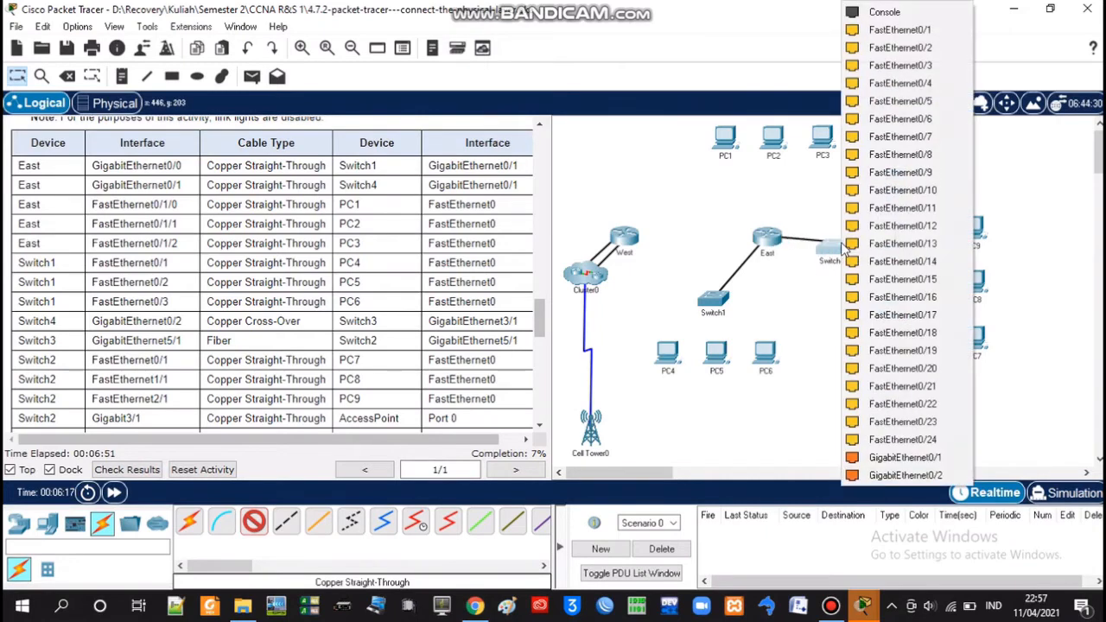
click(908, 457)
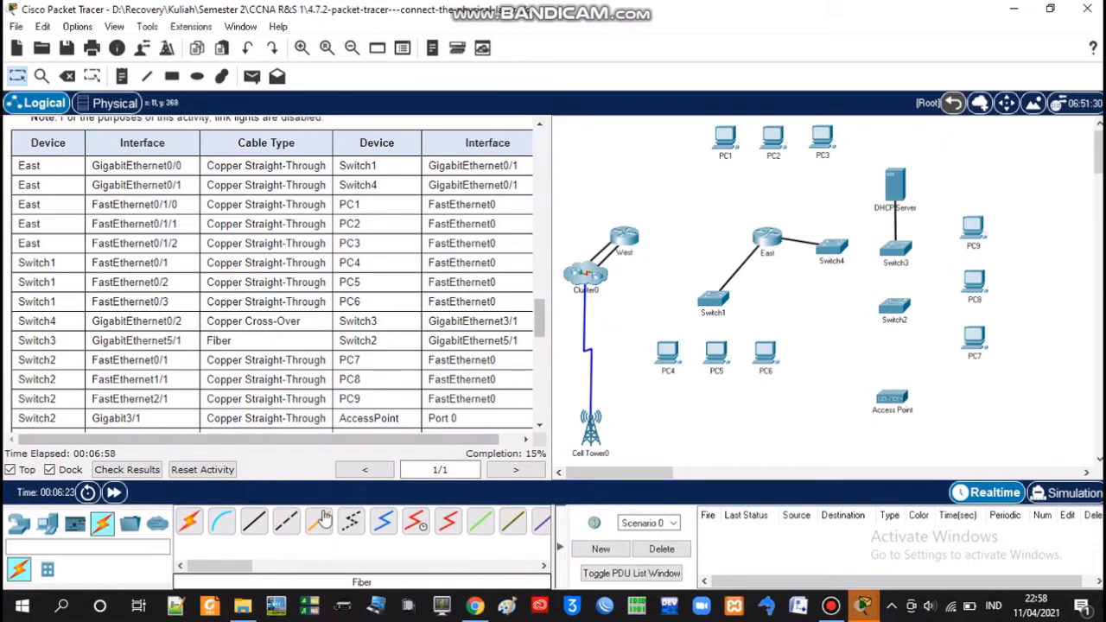
Connect East's FastEthernet0/1/0 to PC1's FastEthernet0 with a copper straight-through cable.
click(253, 521)
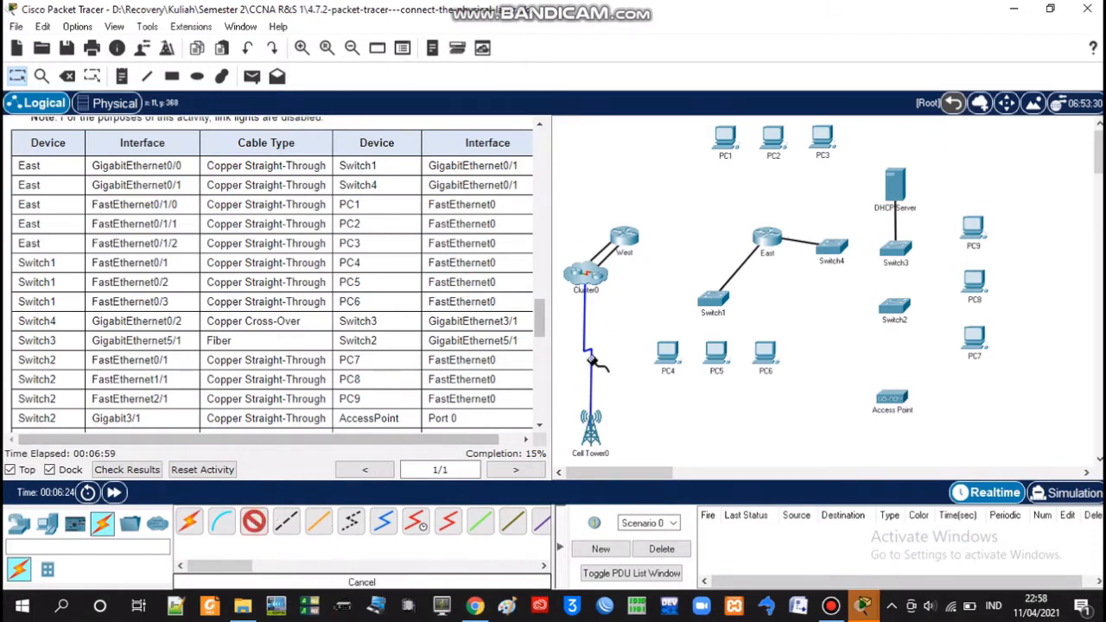
click(772, 241)
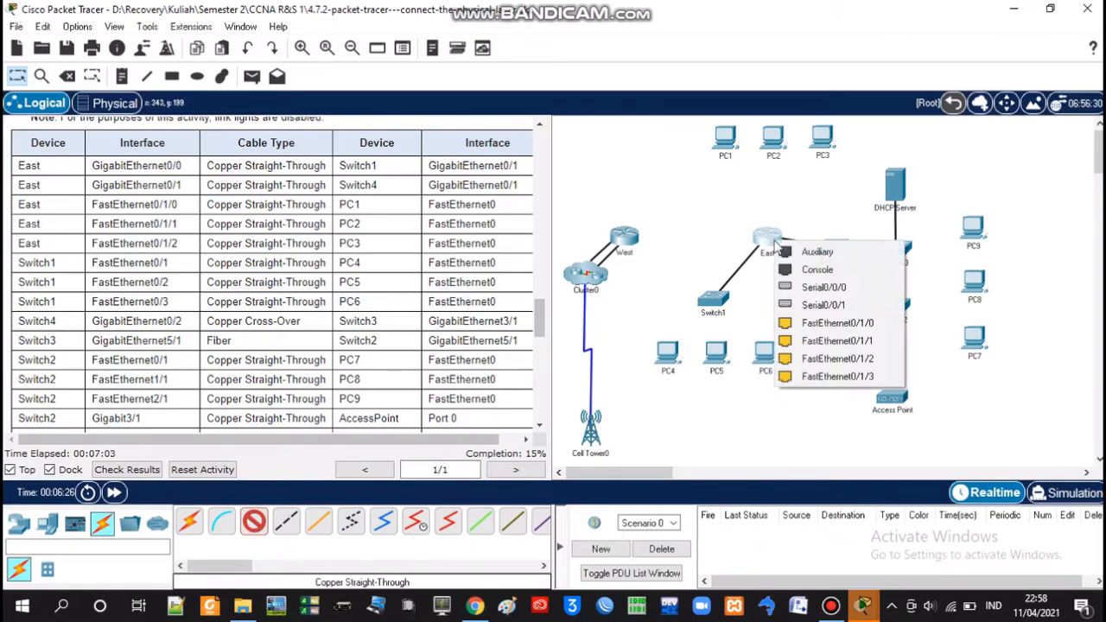
click(799, 325)
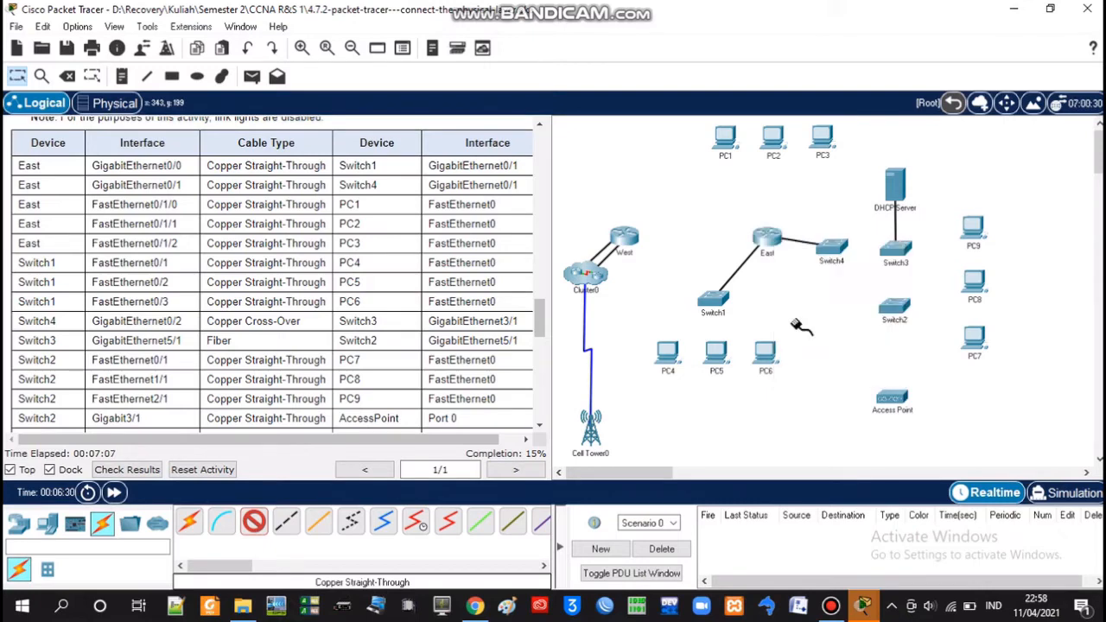
click(728, 145)
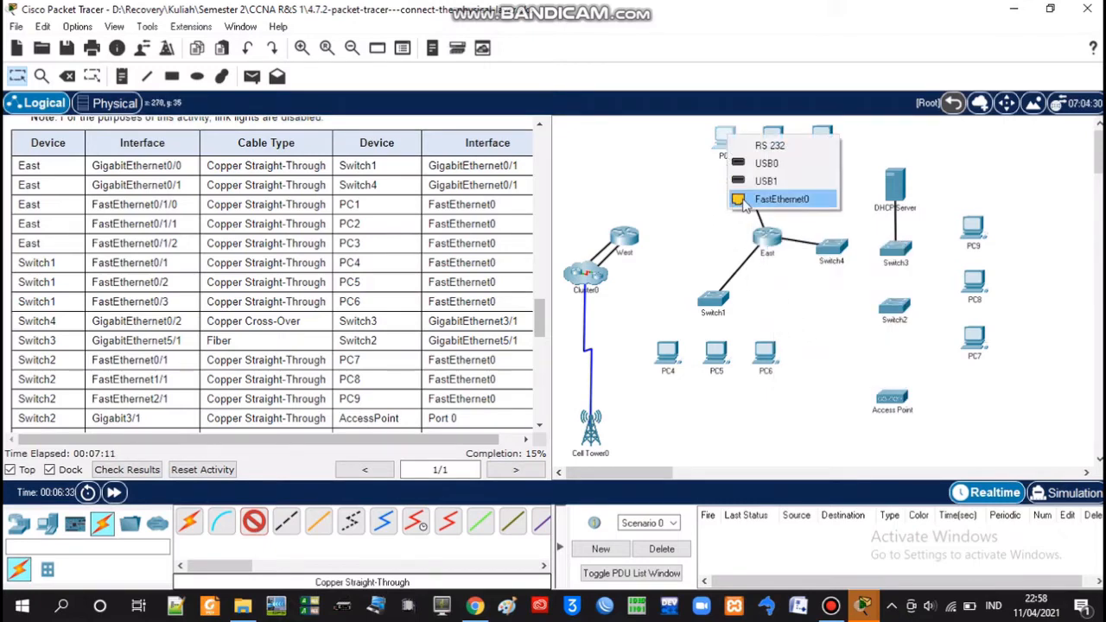
click(743, 200)
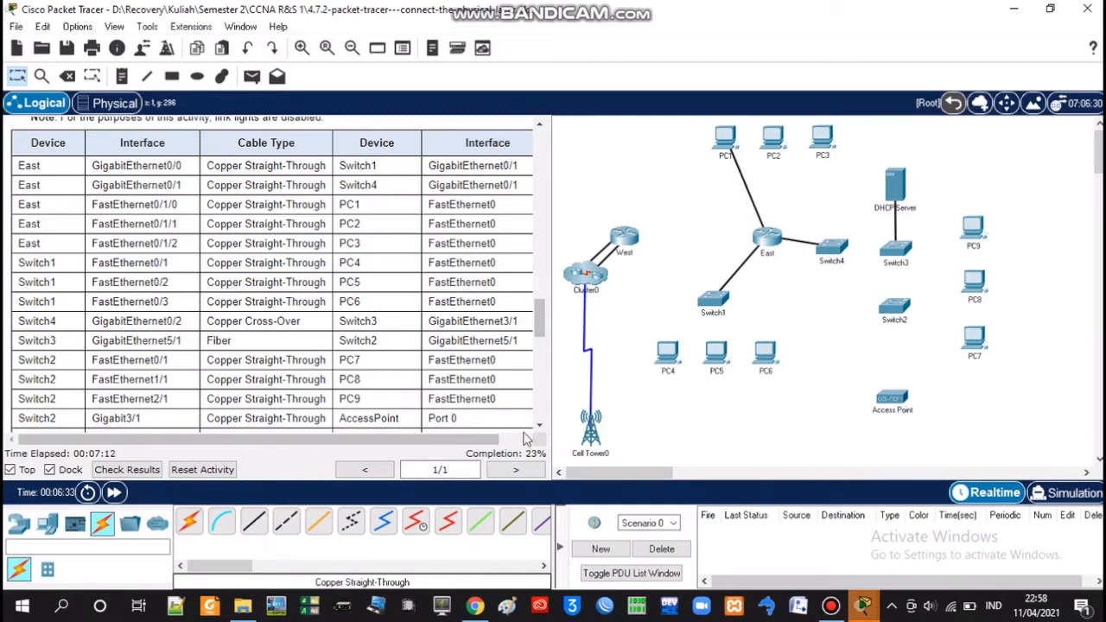
Connect East's FastEthernet0/1/1 to PC2's FastEthernet0 with a copper straight-through cable.
click(254, 522)
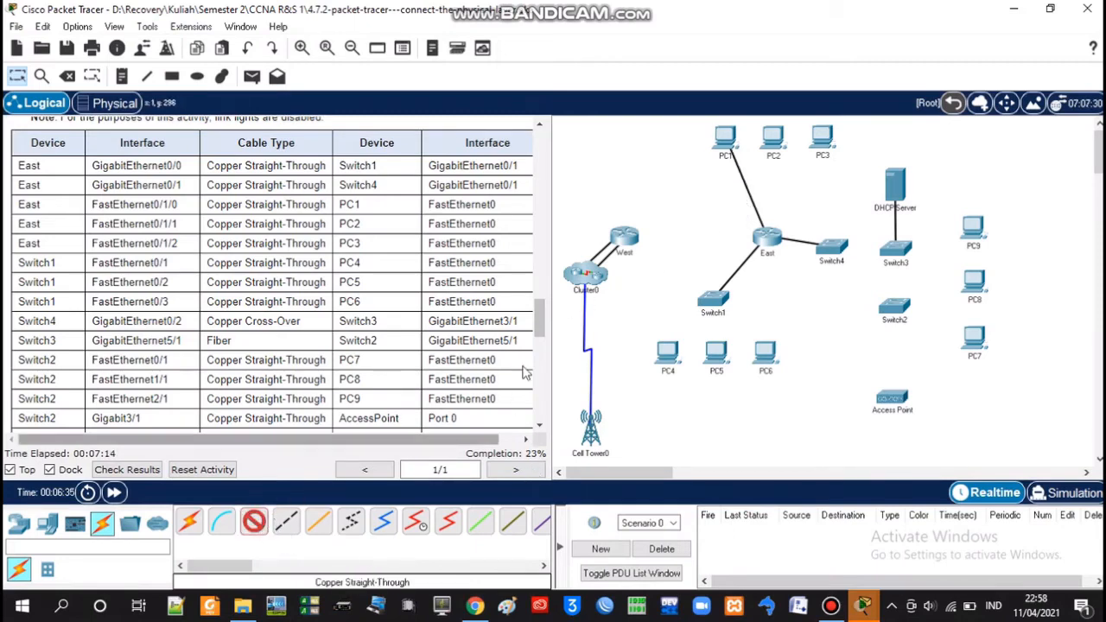
click(778, 244)
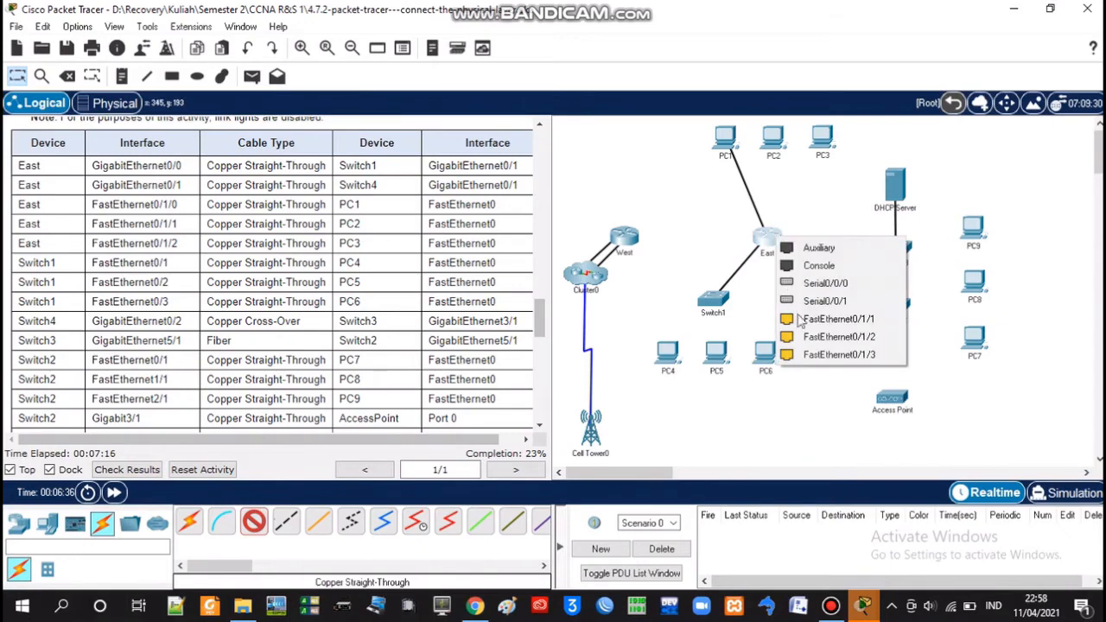
click(816, 320)
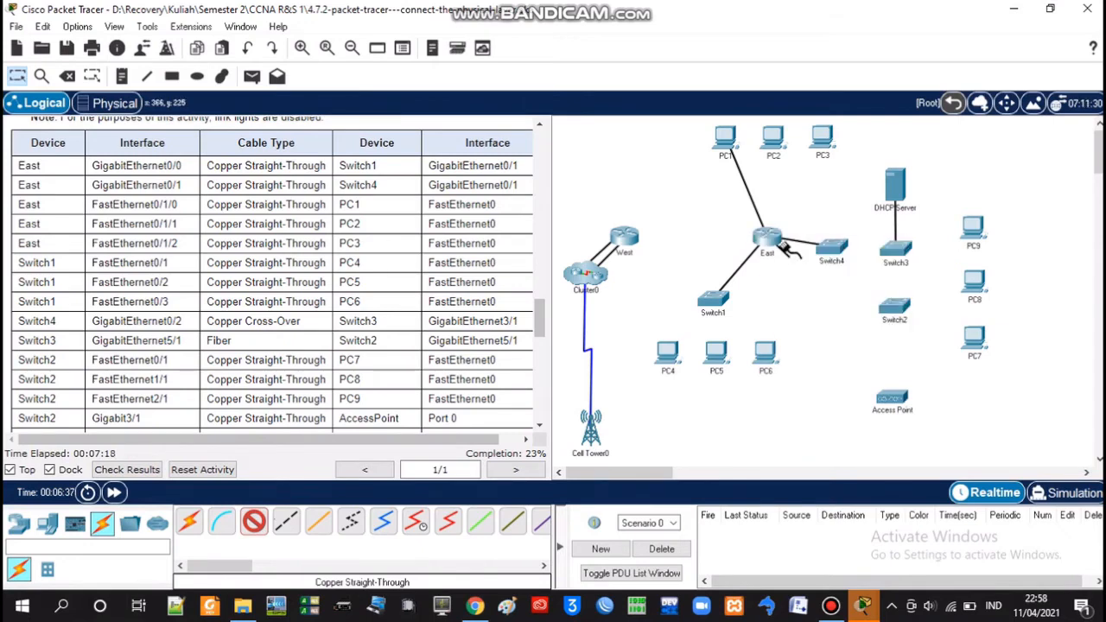
click(775, 140)
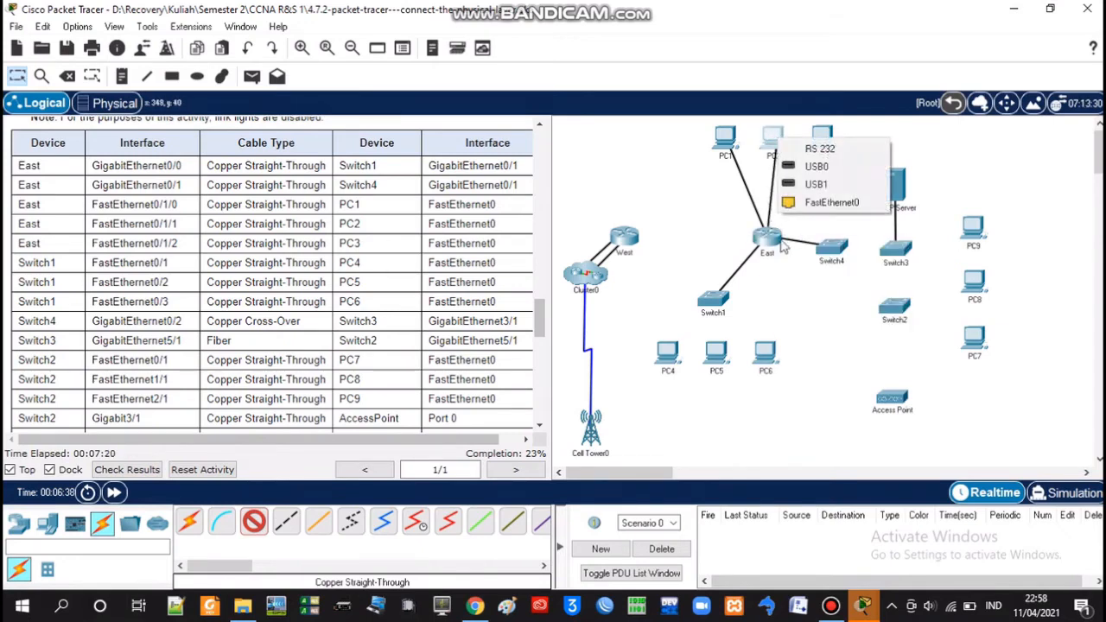
click(903, 198)
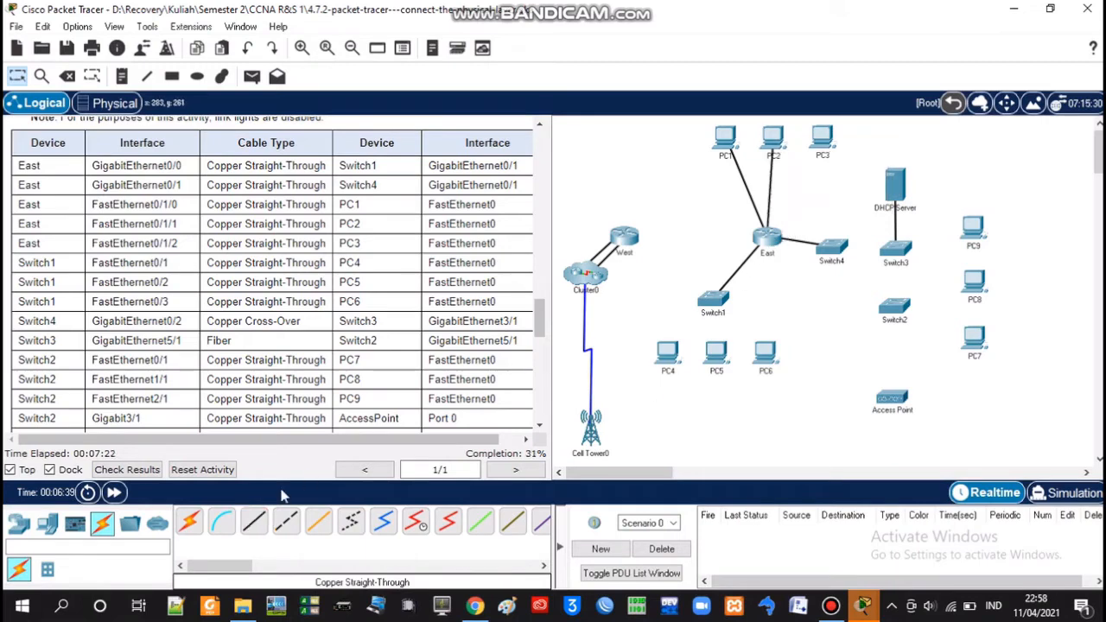
Connect East's FastEthernet0/1/2 to PC3's FastEthernet0 with a copper straight-through cable.
click(253, 521)
click(766, 242)
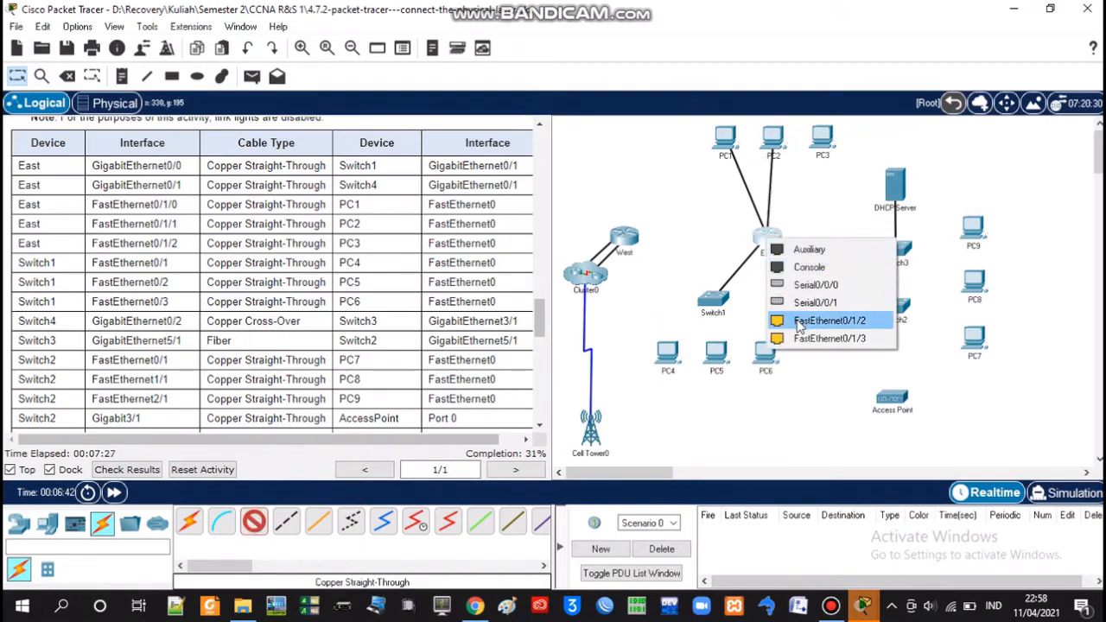
click(799, 323)
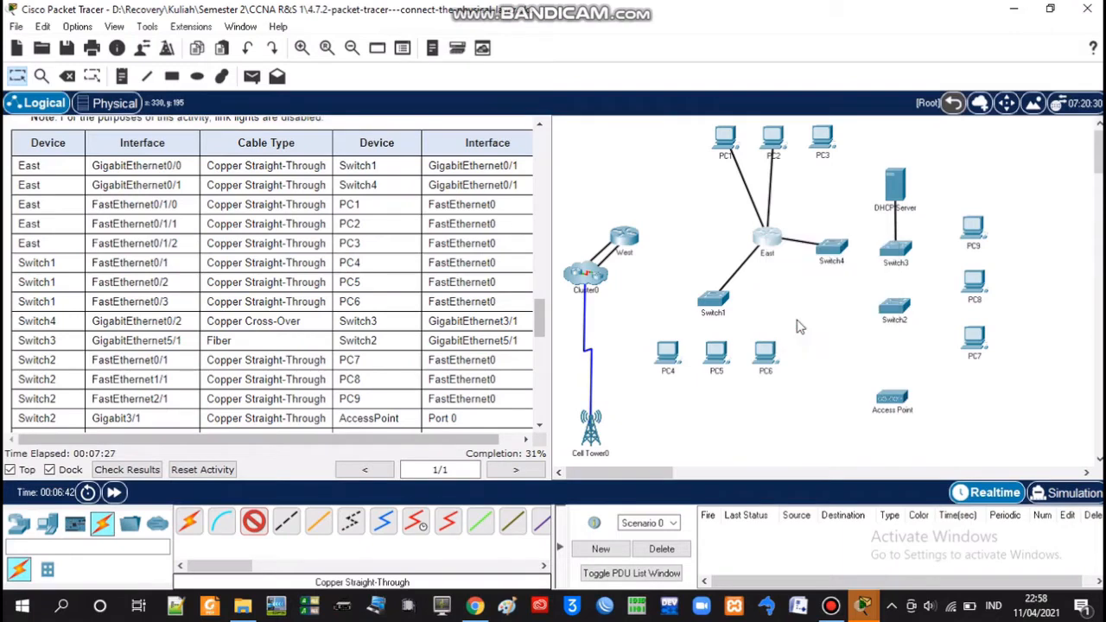
click(830, 142)
click(848, 206)
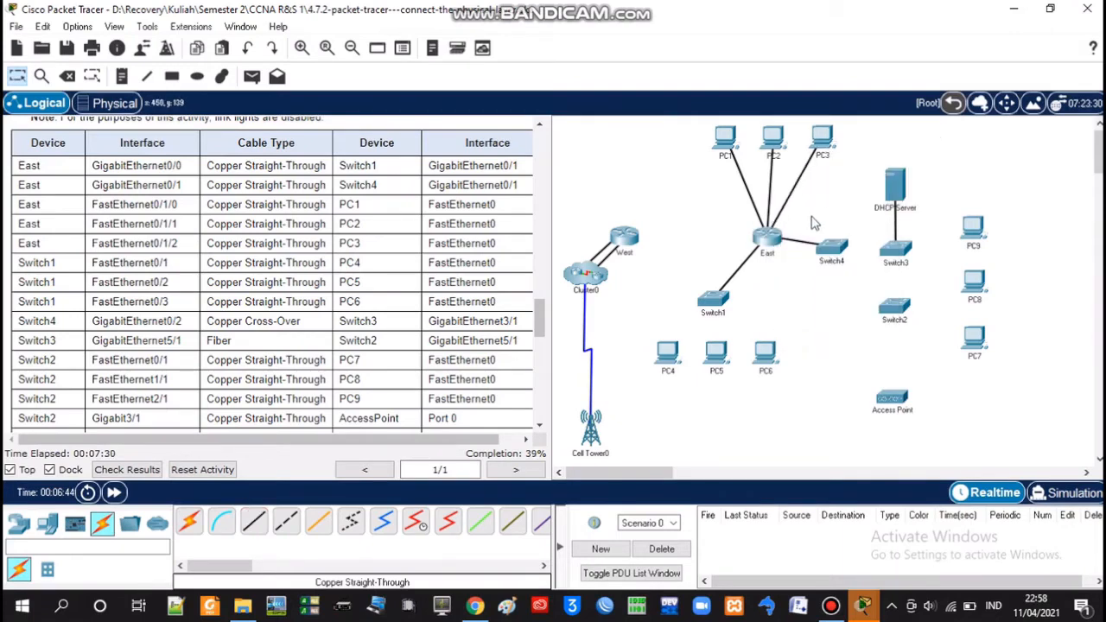
Check the remaining connection table rows and connect Switch1's FastEthernet0/1 to PC4's FastEthernet0 with a copper straight-through cable.
scroll(115, 295, down, 1)
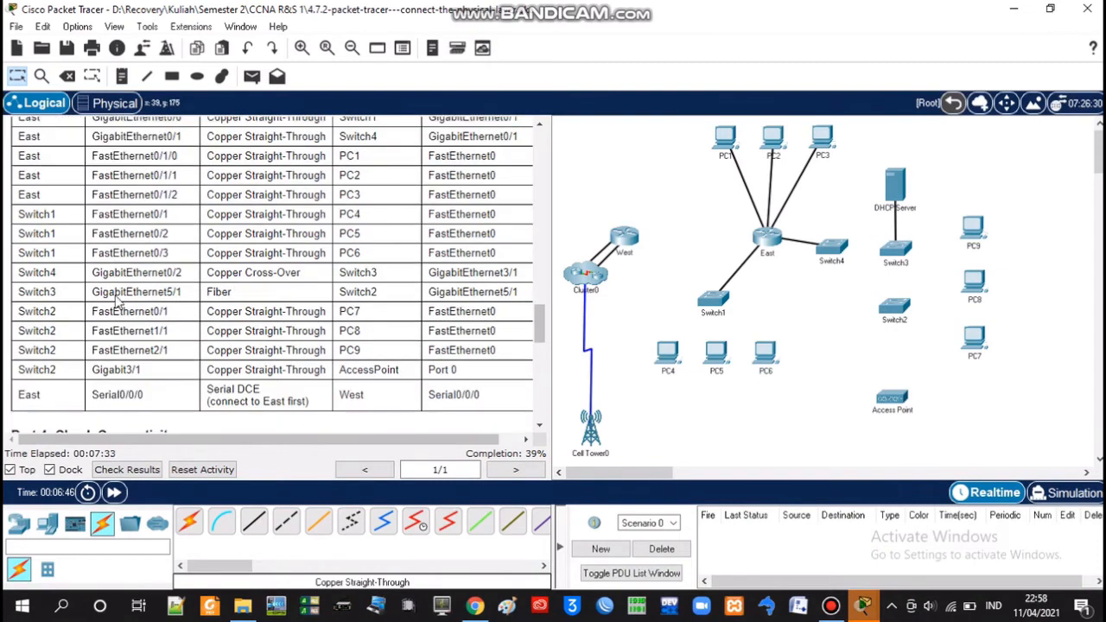
scroll(128, 275, up, 1)
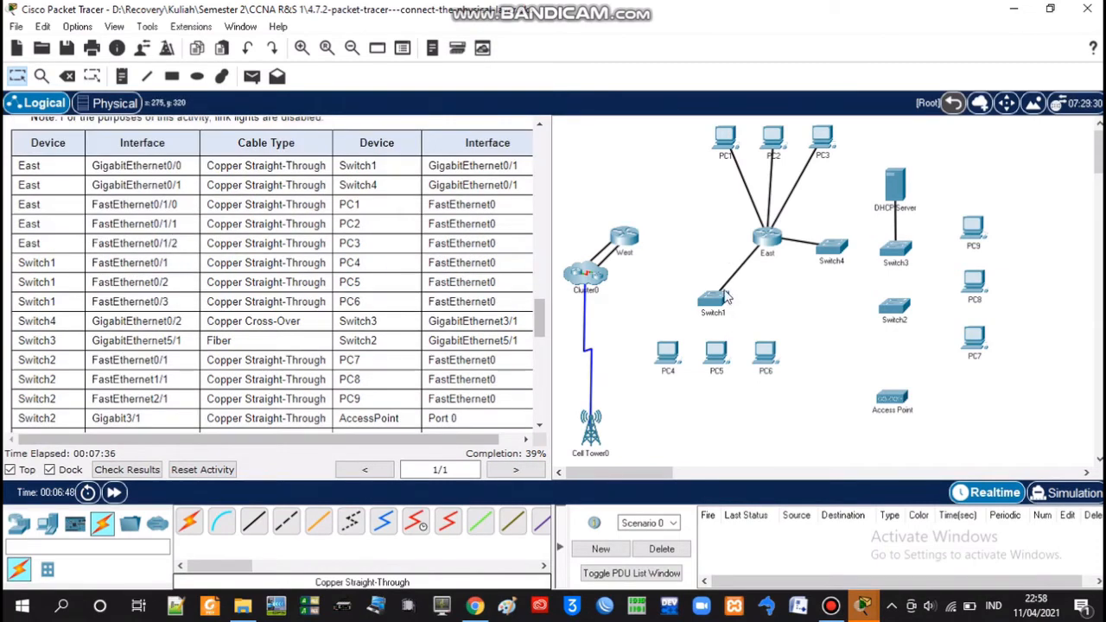
click(250, 523)
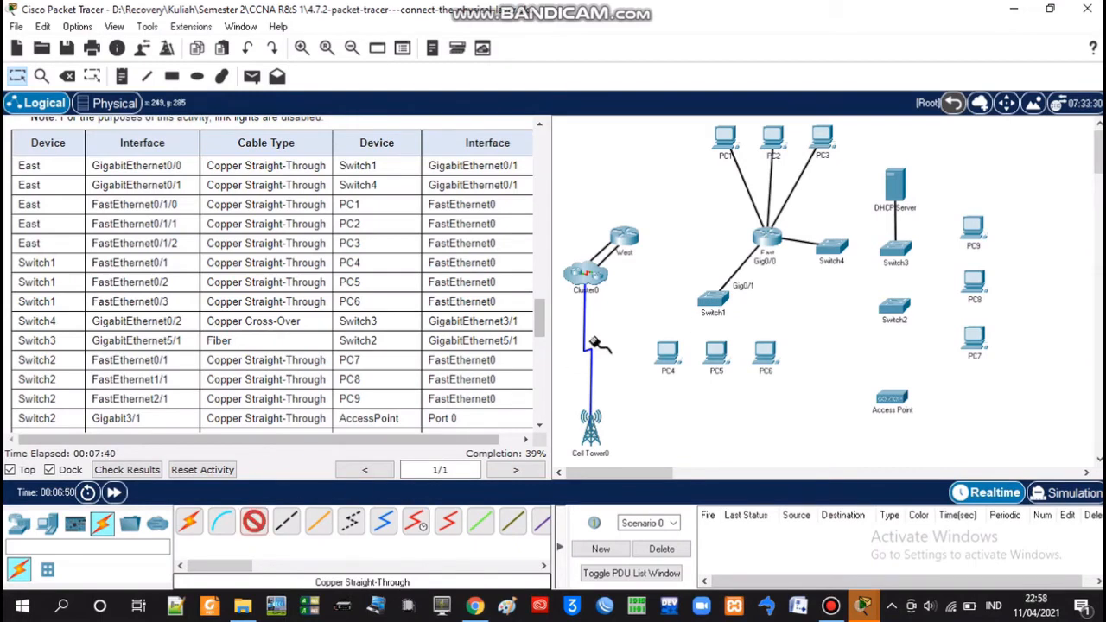
click(721, 303)
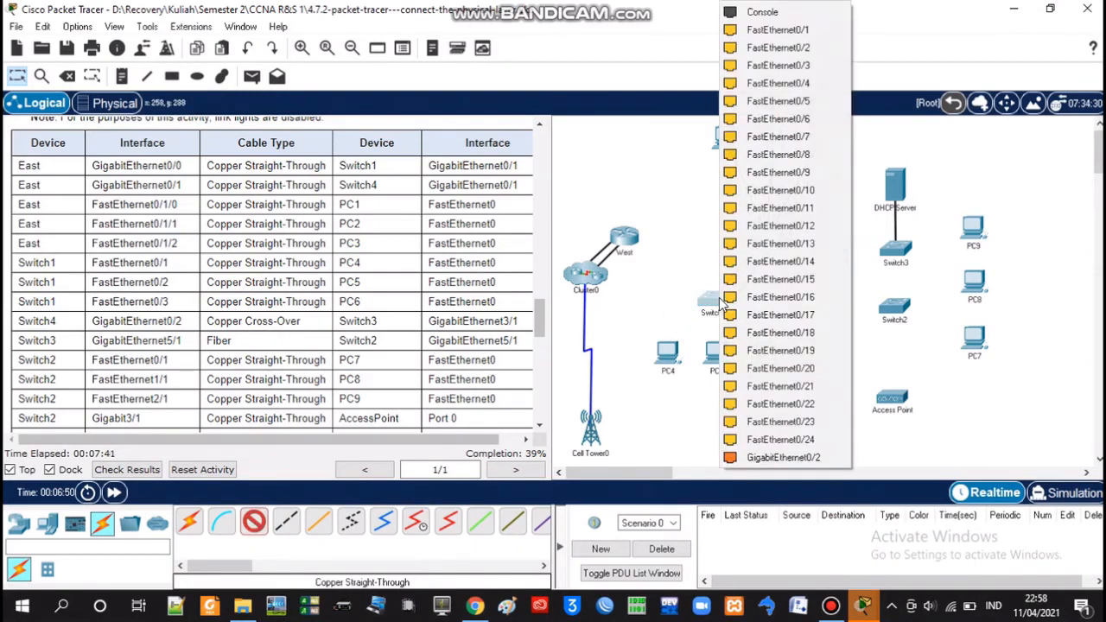
click(769, 32)
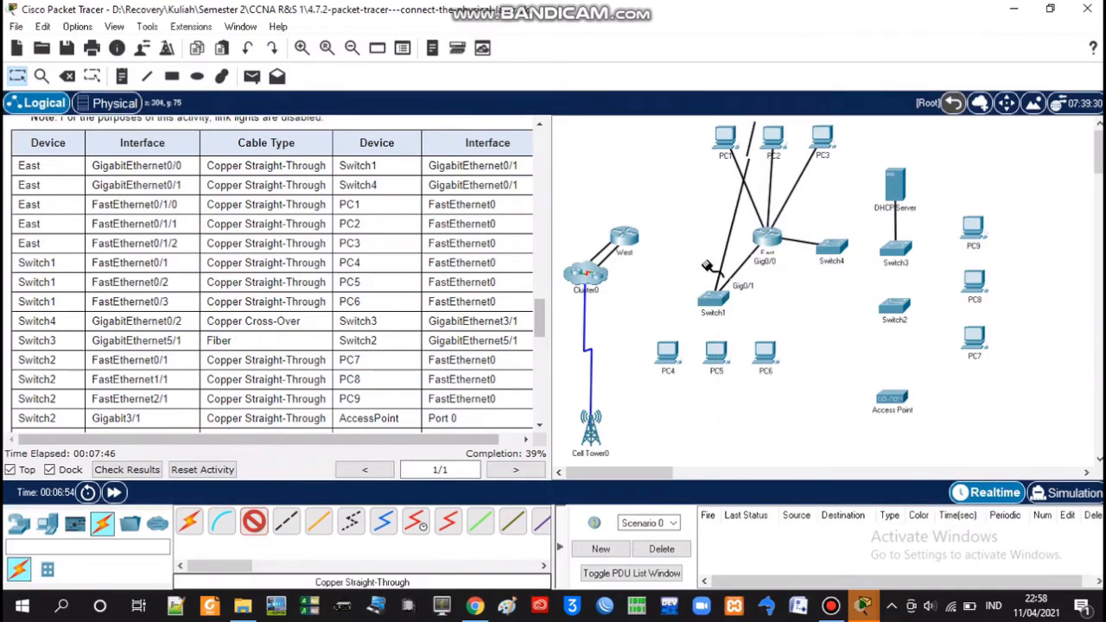
click(668, 356)
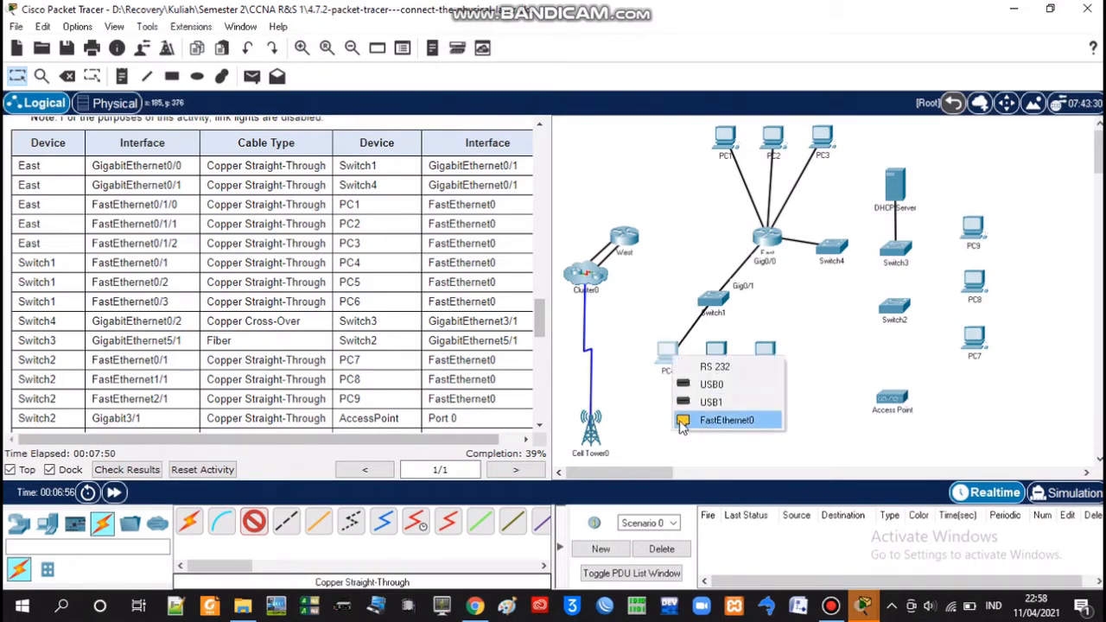
click(726, 421)
Connect Switch1's FastEthernet0/2 to PC5's FastEthernet0 with a copper straight-through cable.
click(254, 523)
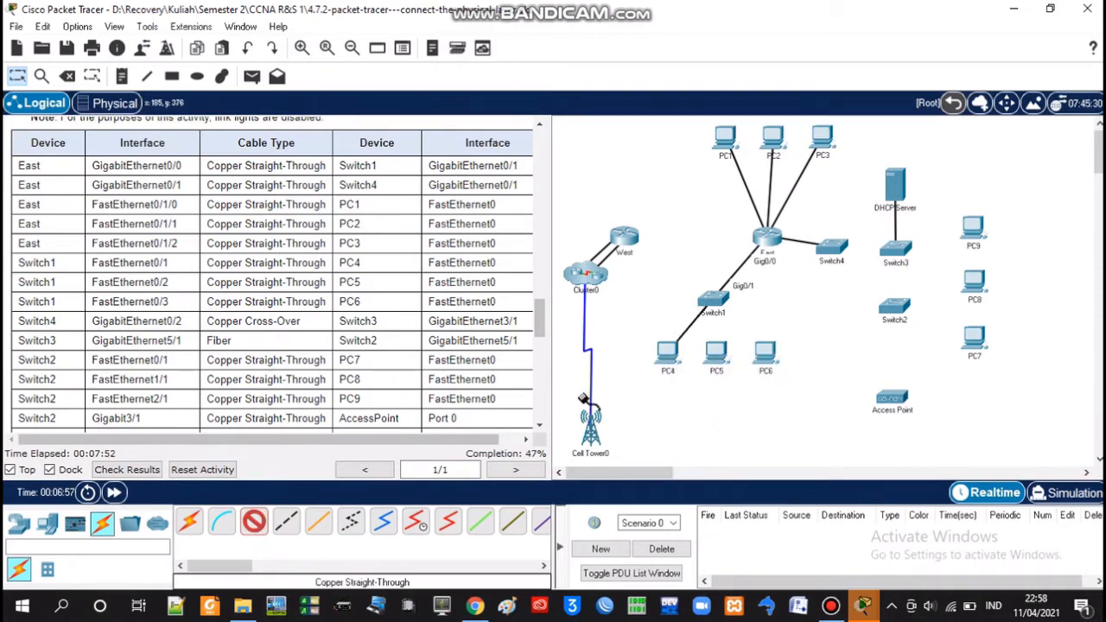
click(720, 307)
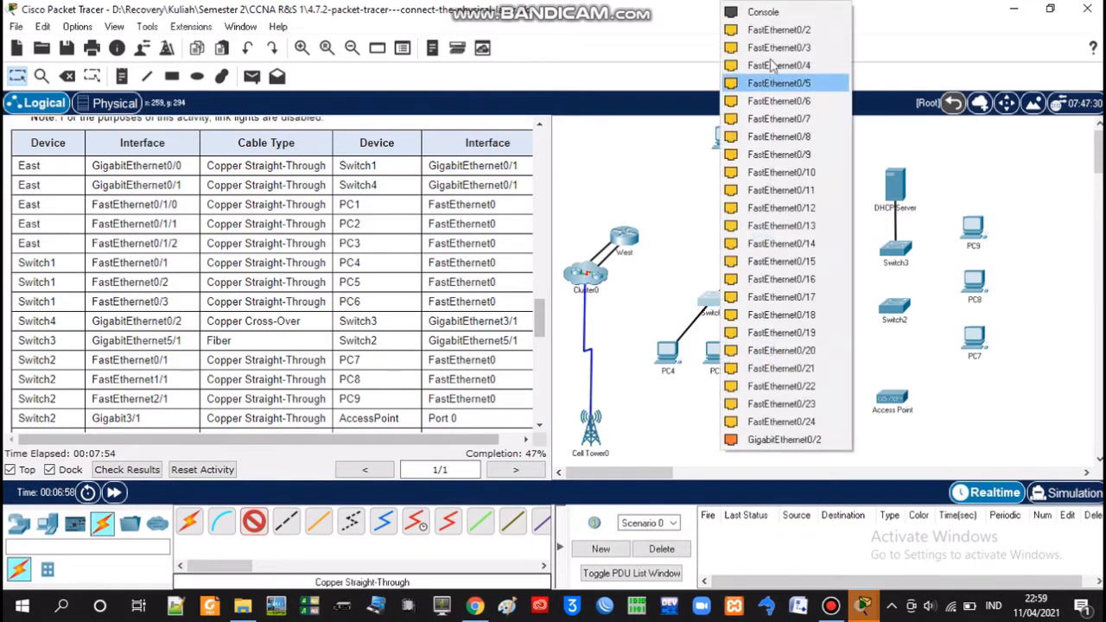
click(776, 32)
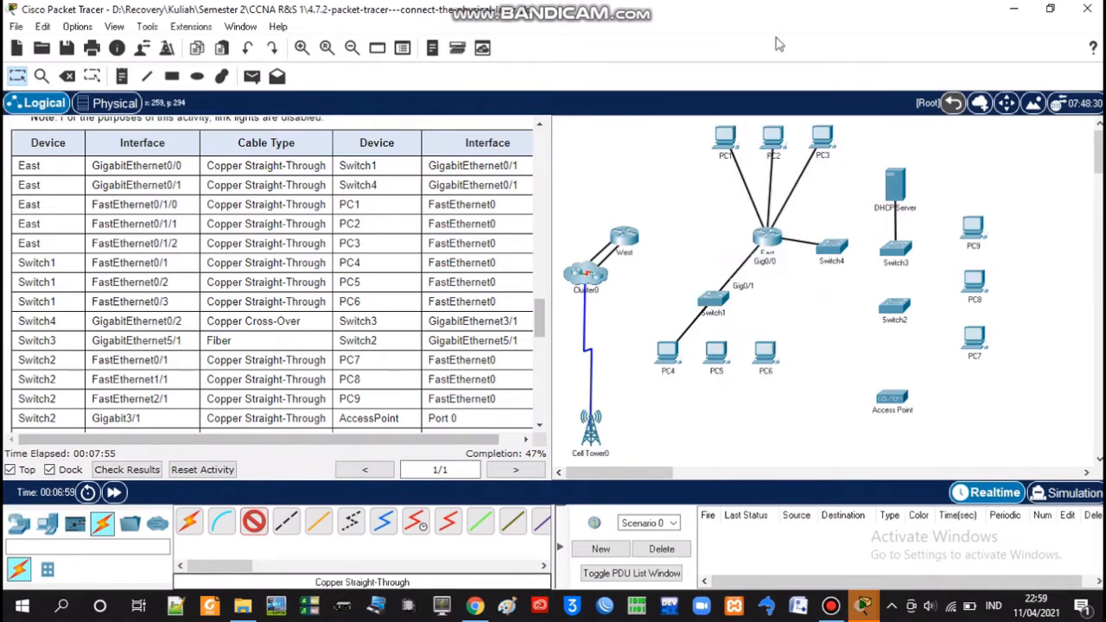
click(716, 356)
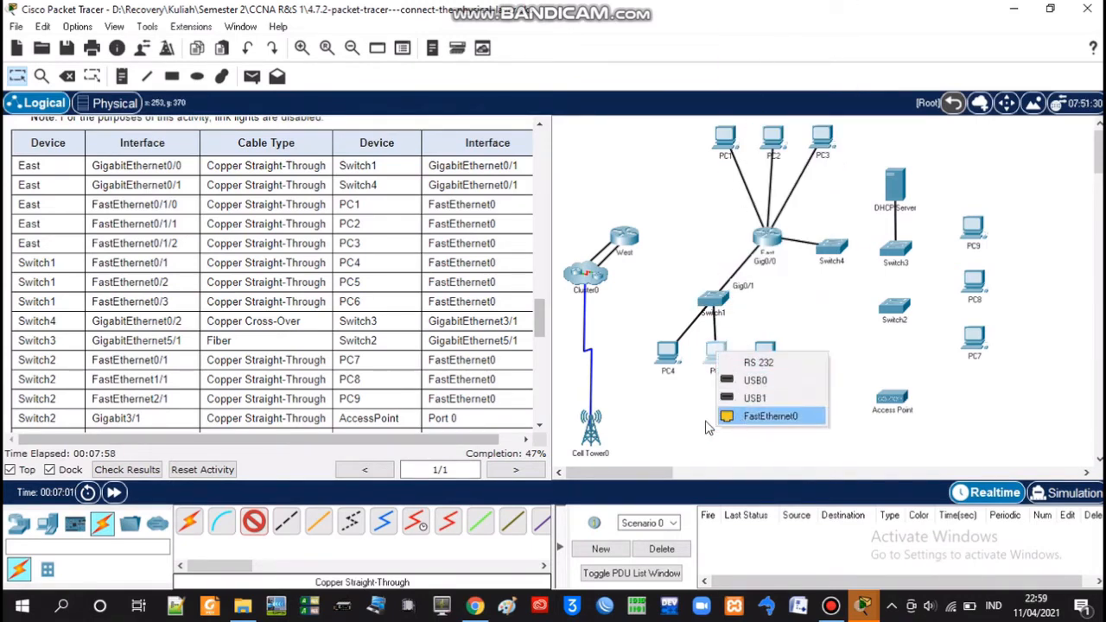
click(761, 416)
Connect Switch1's FastEthernet0/3 to PC6's FastEthernet0 with a copper straight-through cable.
click(253, 522)
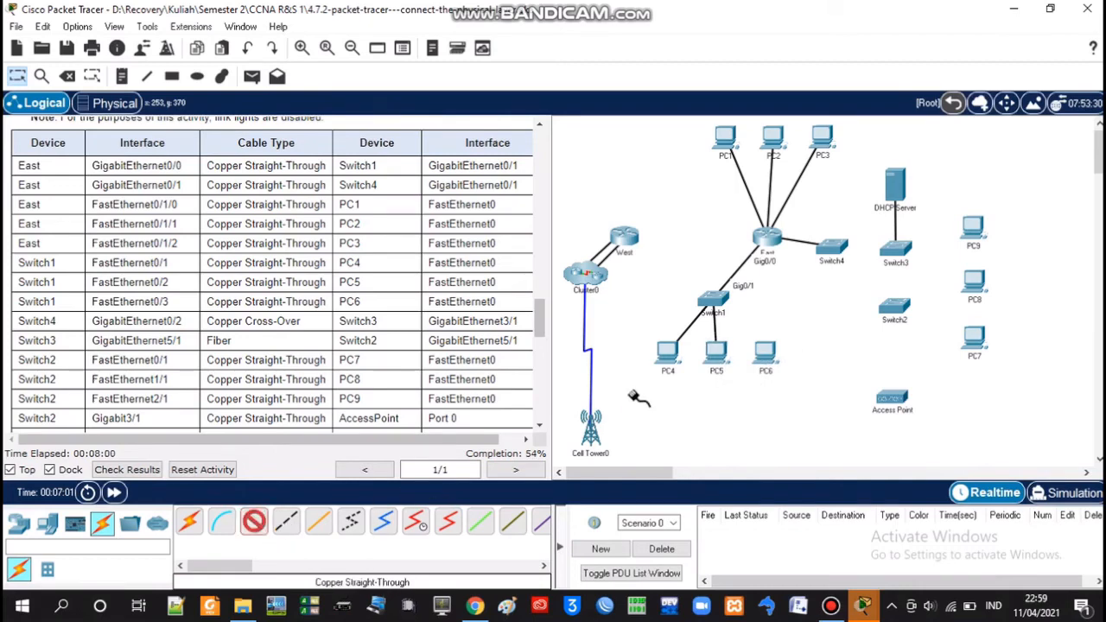
click(717, 298)
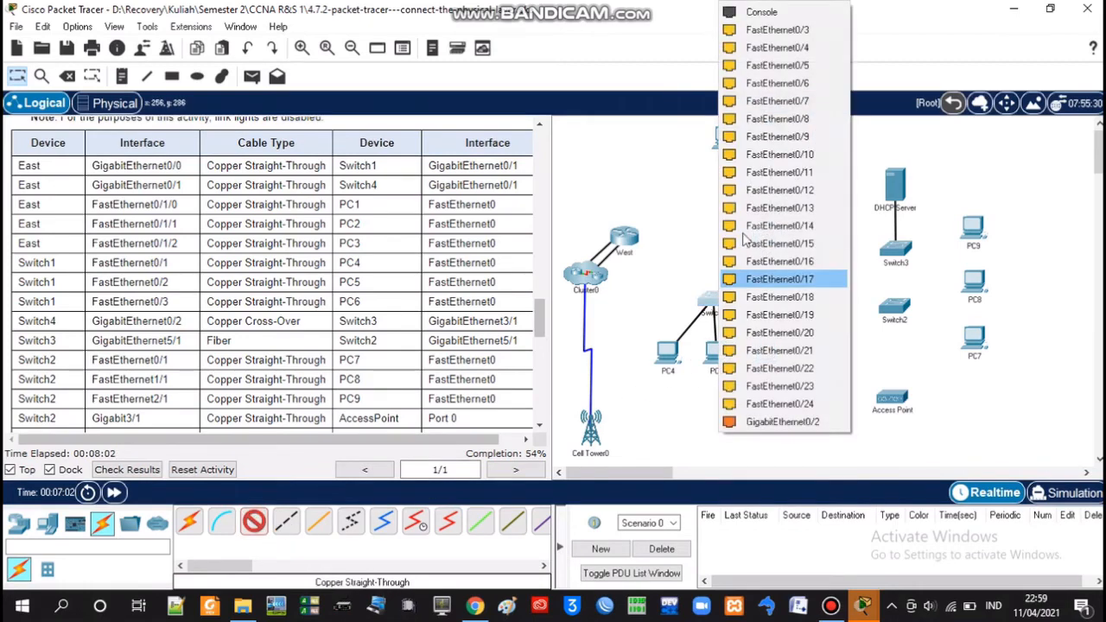
click(776, 42)
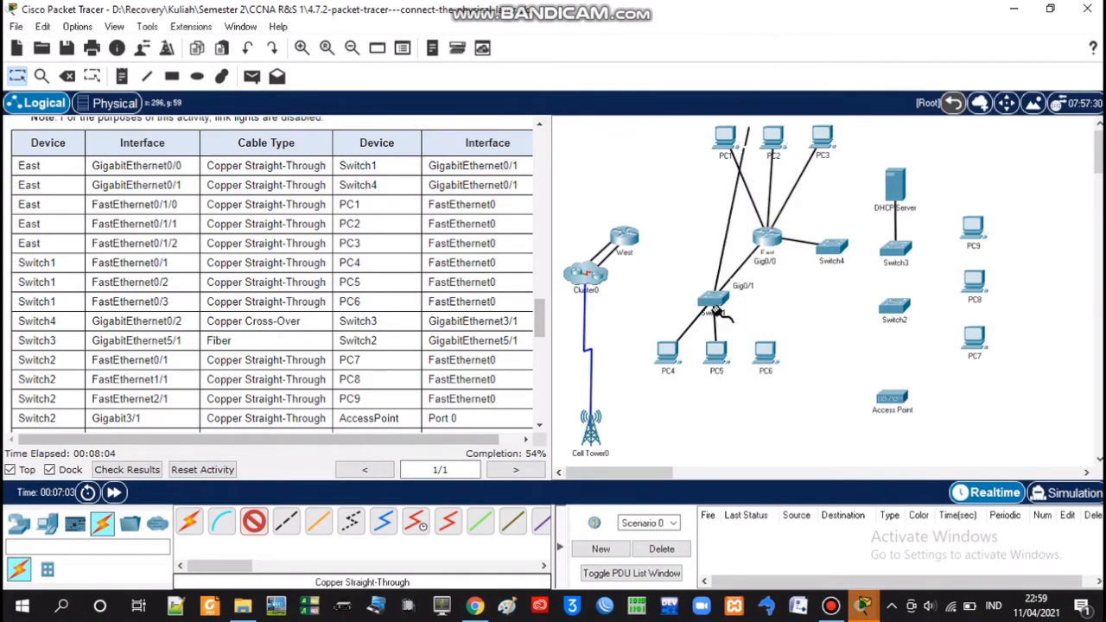
click(769, 354)
click(789, 417)
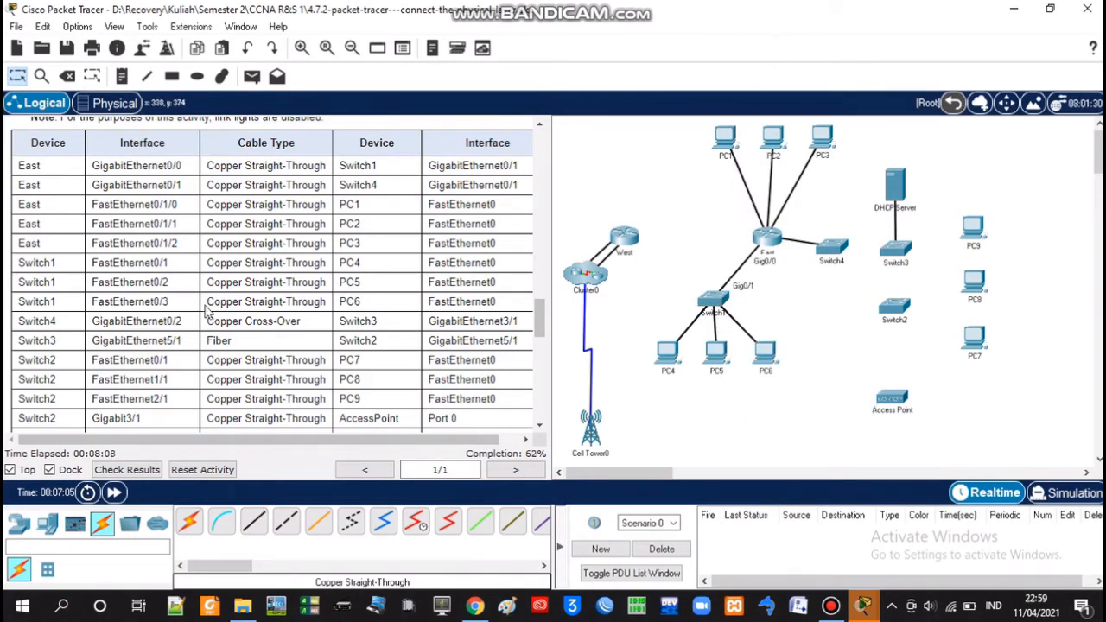
Connect Switch4's GigabitEthernet0/2 to Switch3's GigabitEthernet3/1 with a copper cross-over cable.
scroll(207, 312, down, 1)
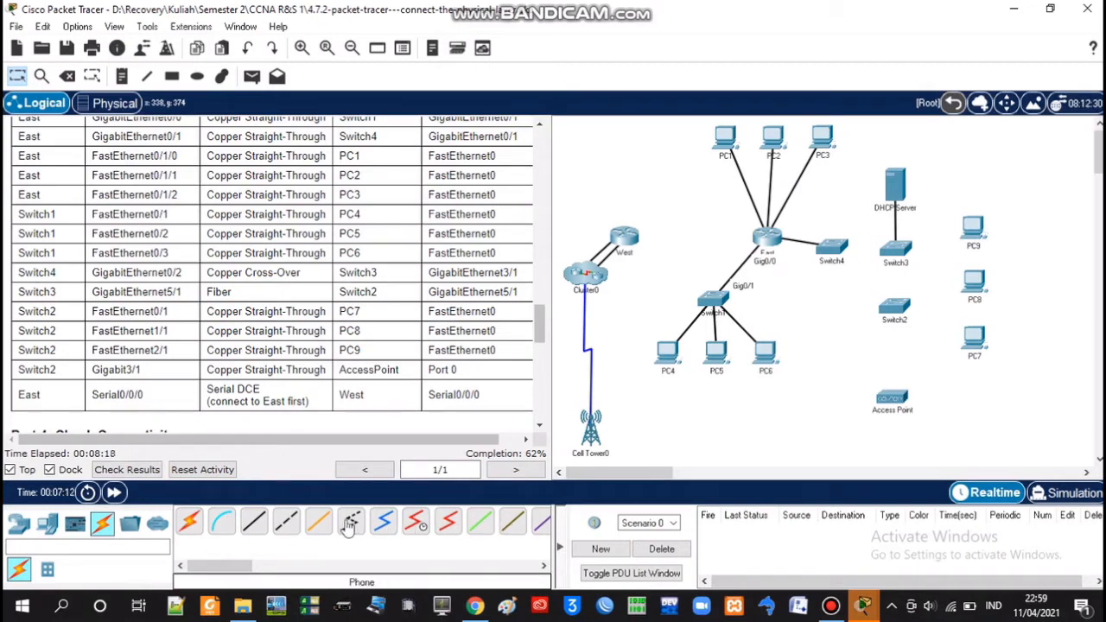
click(287, 523)
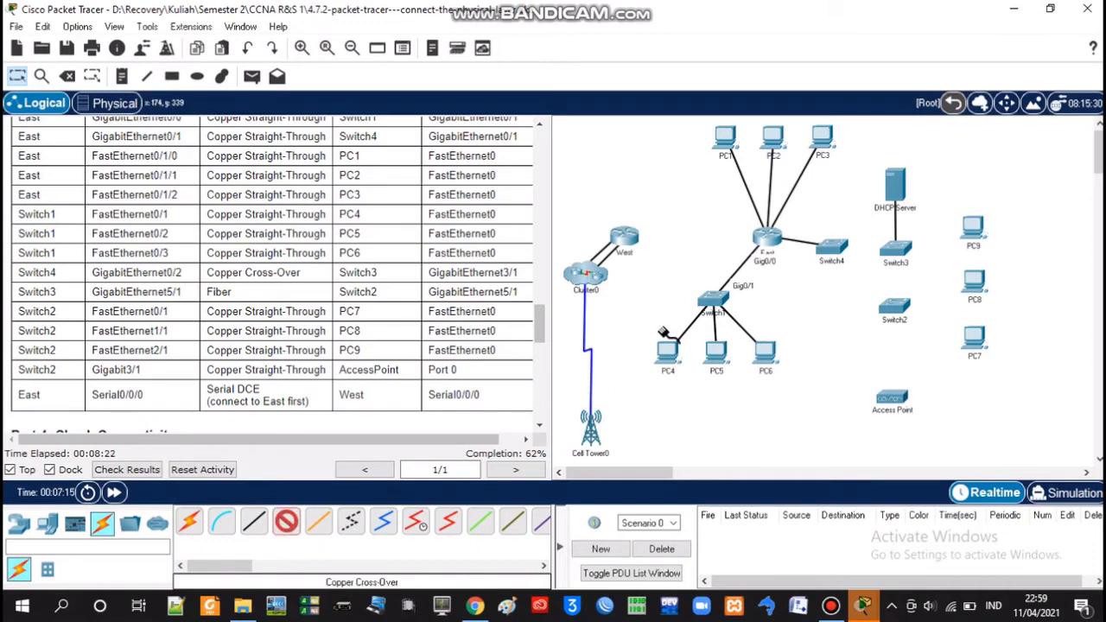
click(834, 248)
click(908, 457)
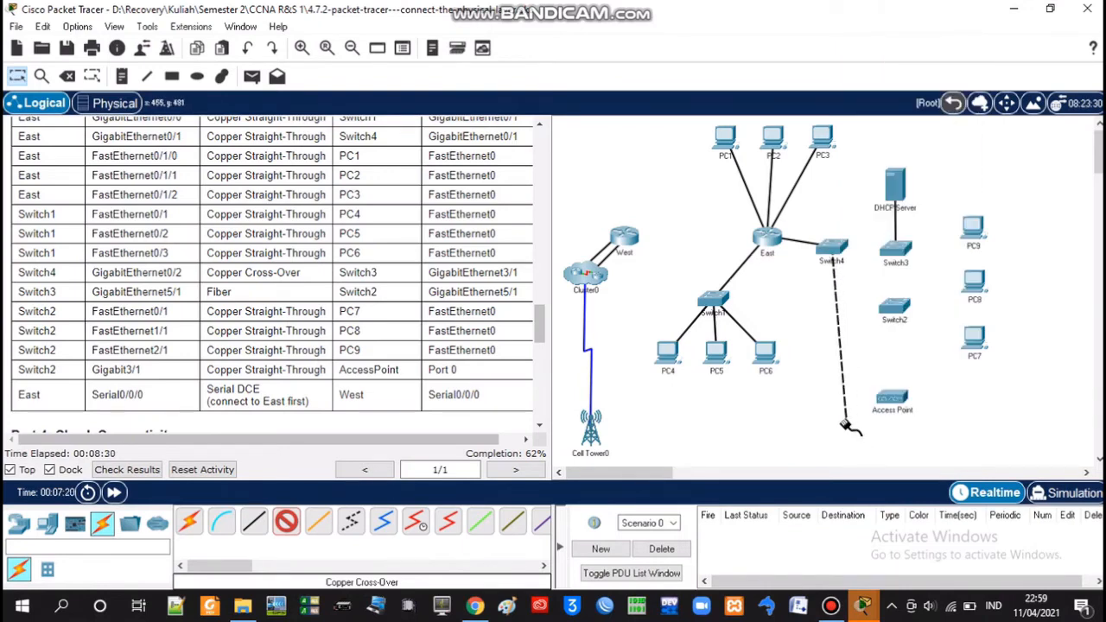
click(895, 249)
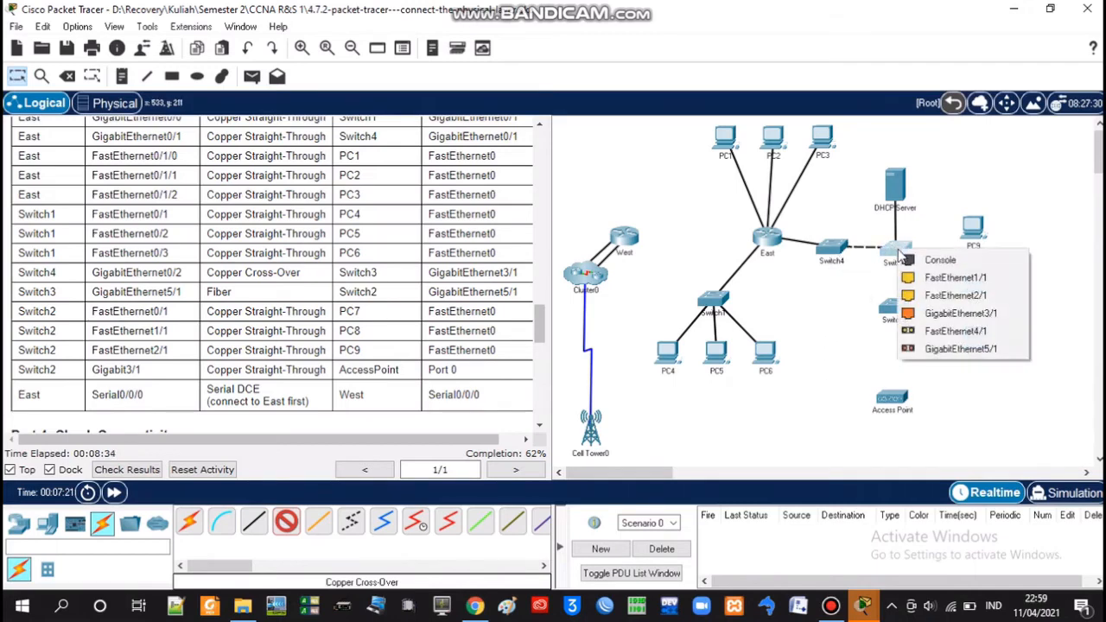
click(918, 314)
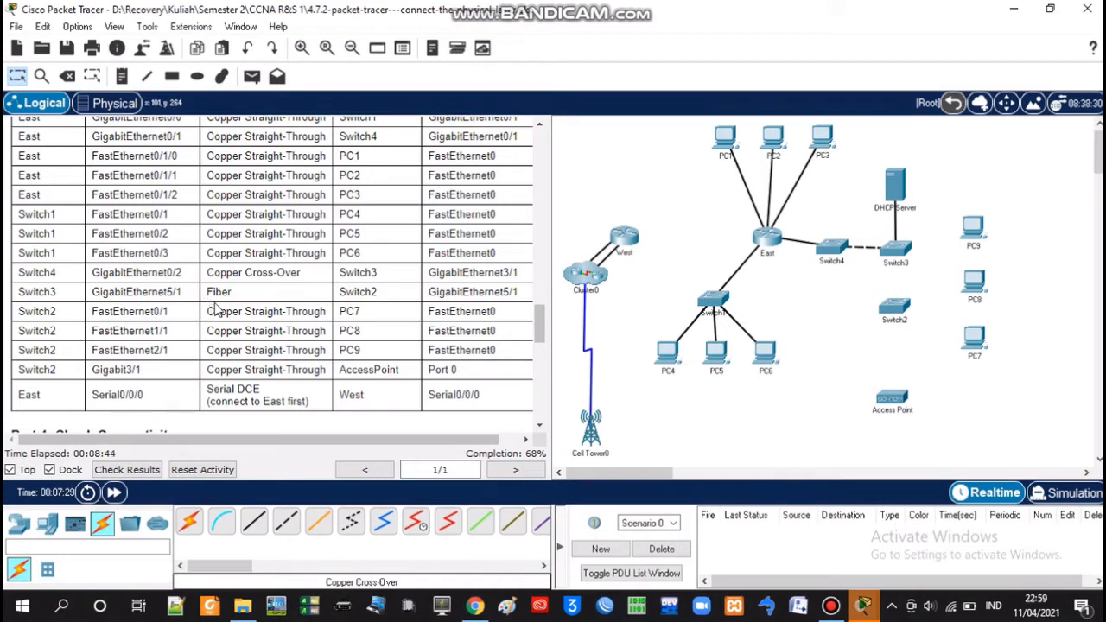
Connect Switch3's GigabitEthernet5/1 to Switch2's GigabitEthernet5/1 with a fiber cable.
click(321, 521)
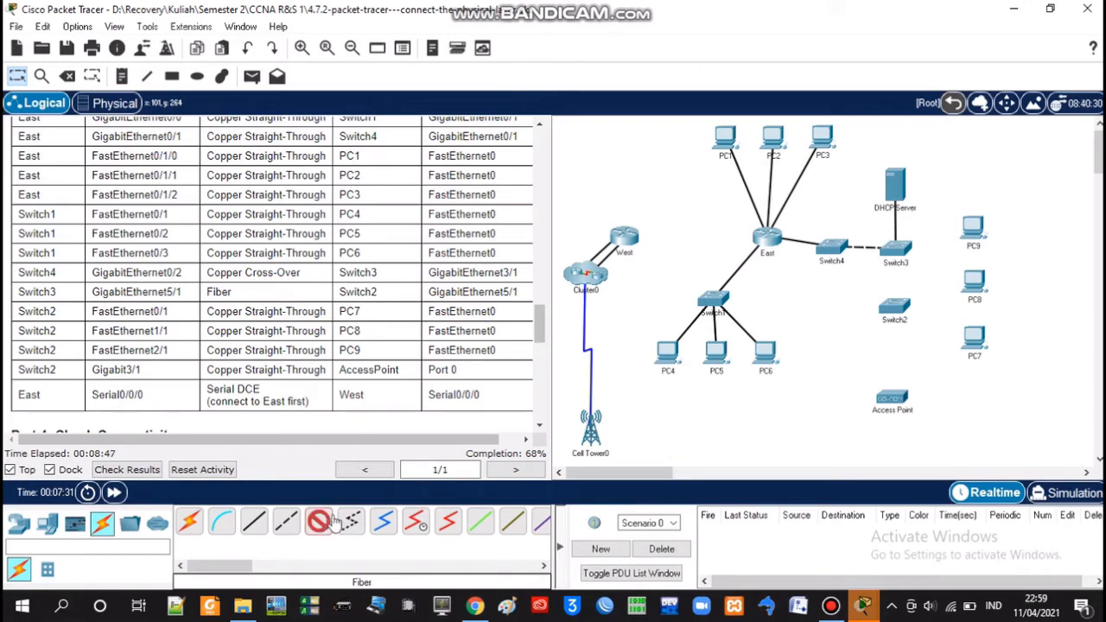
click(899, 250)
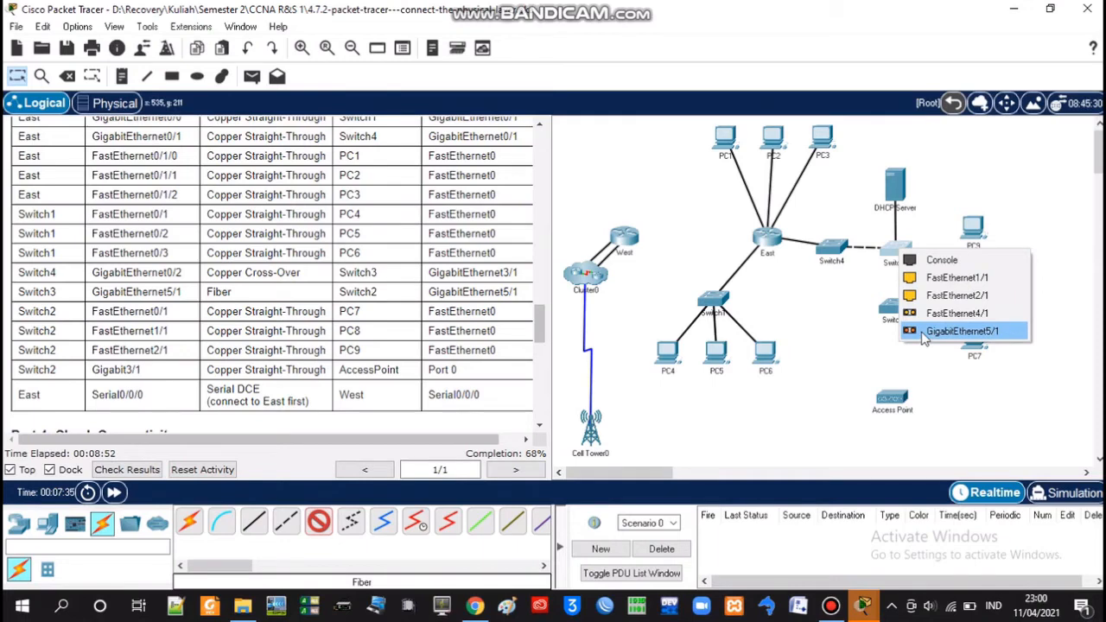
click(959, 331)
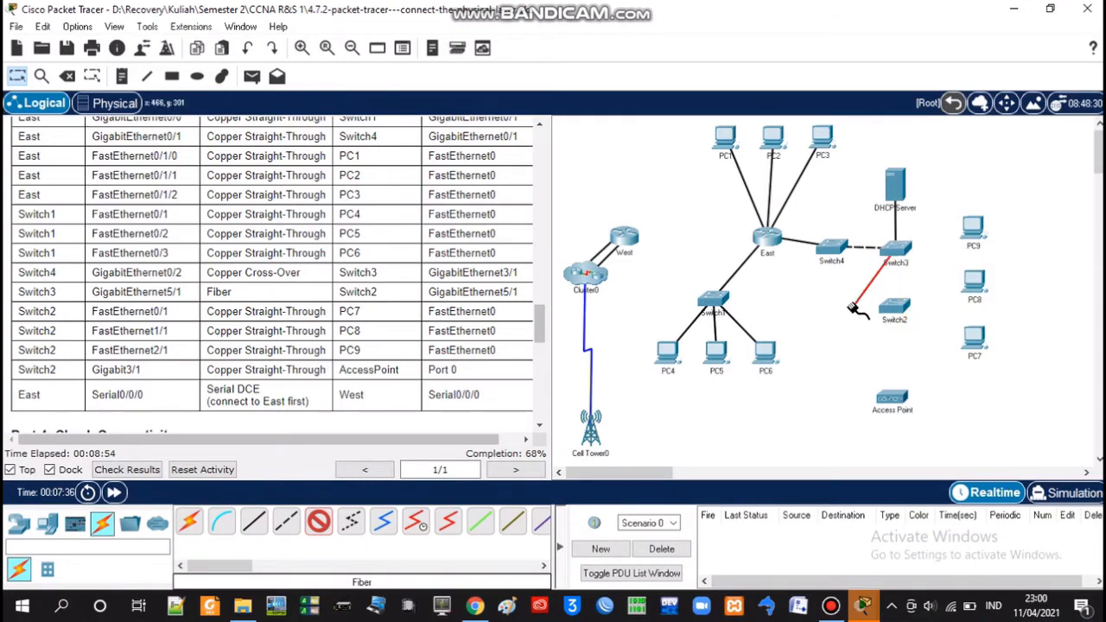
click(899, 310)
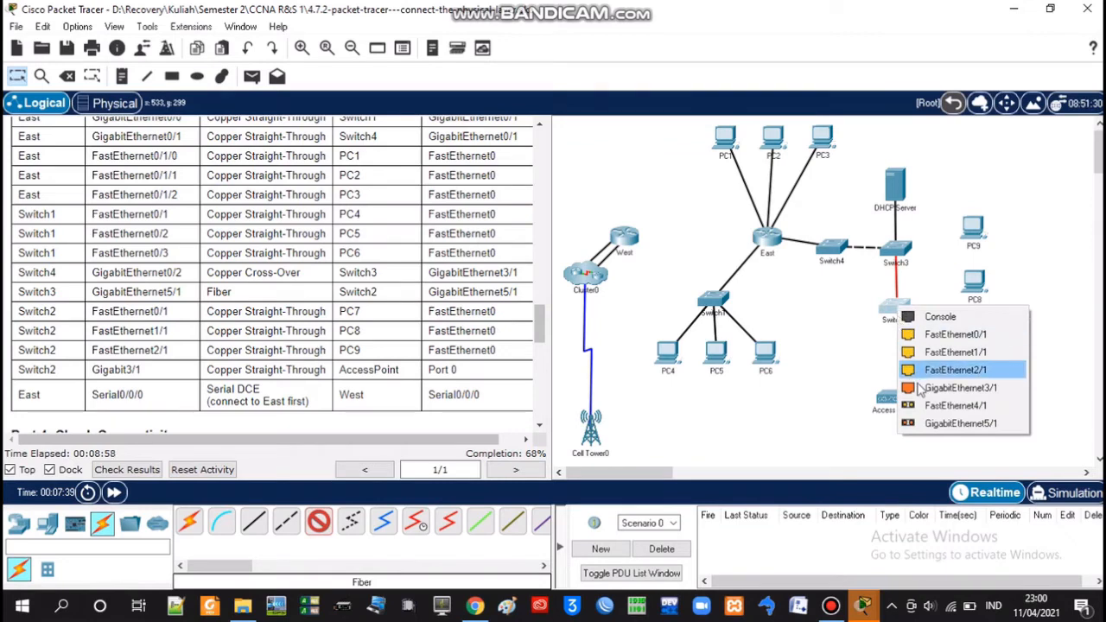
click(931, 424)
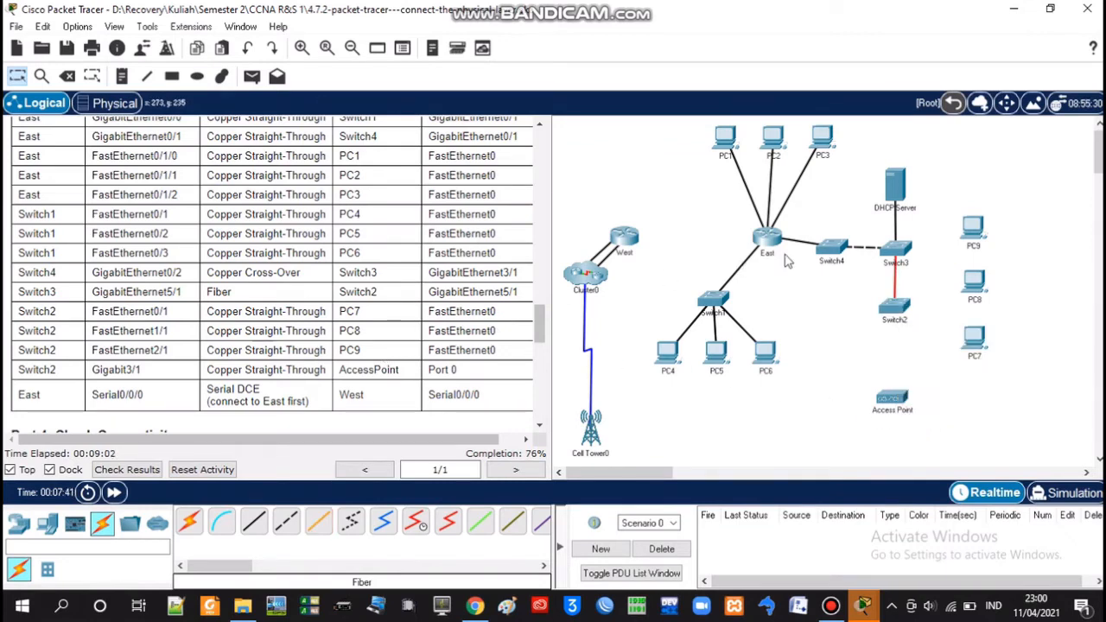
Connect Switch2's FastEthernet0/1 to PC7's FastEthernet0 with a copper straight-through cable.
click(253, 521)
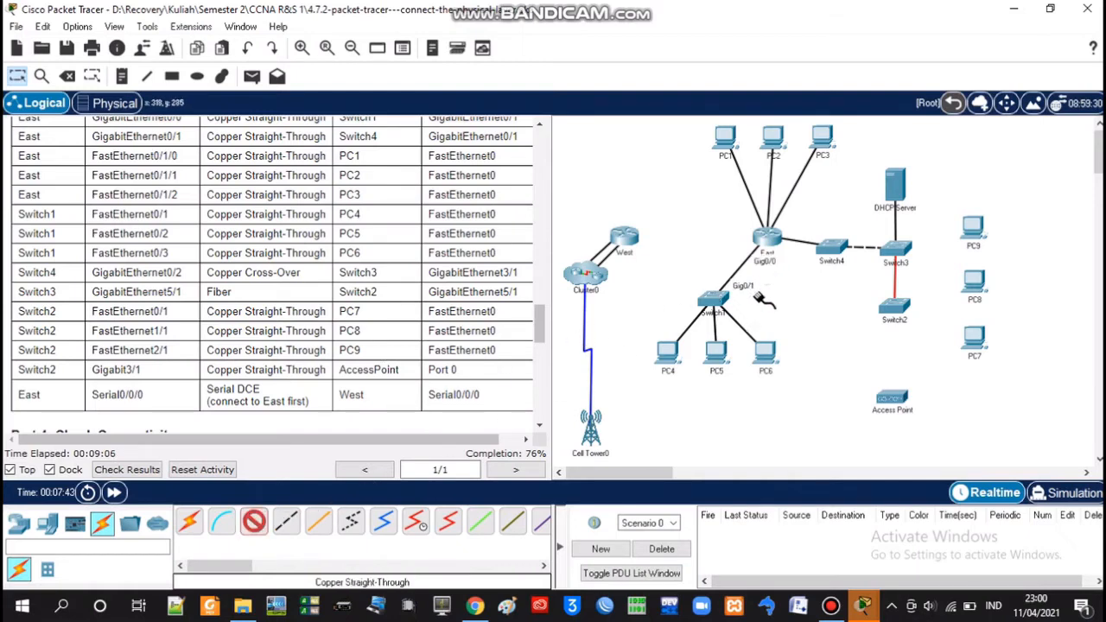
click(897, 310)
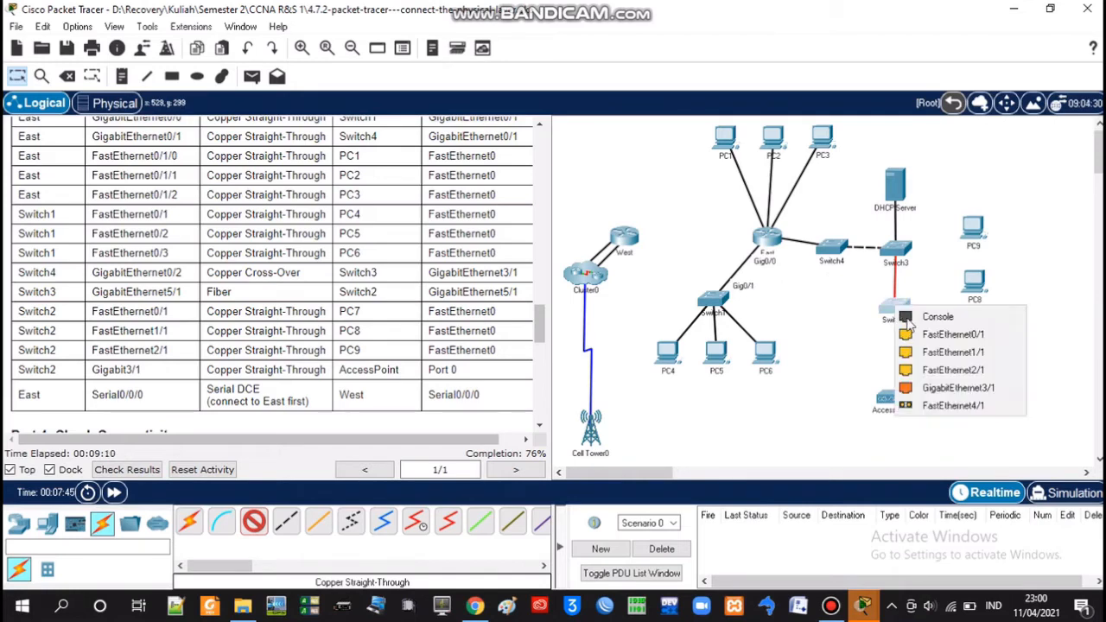
click(947, 334)
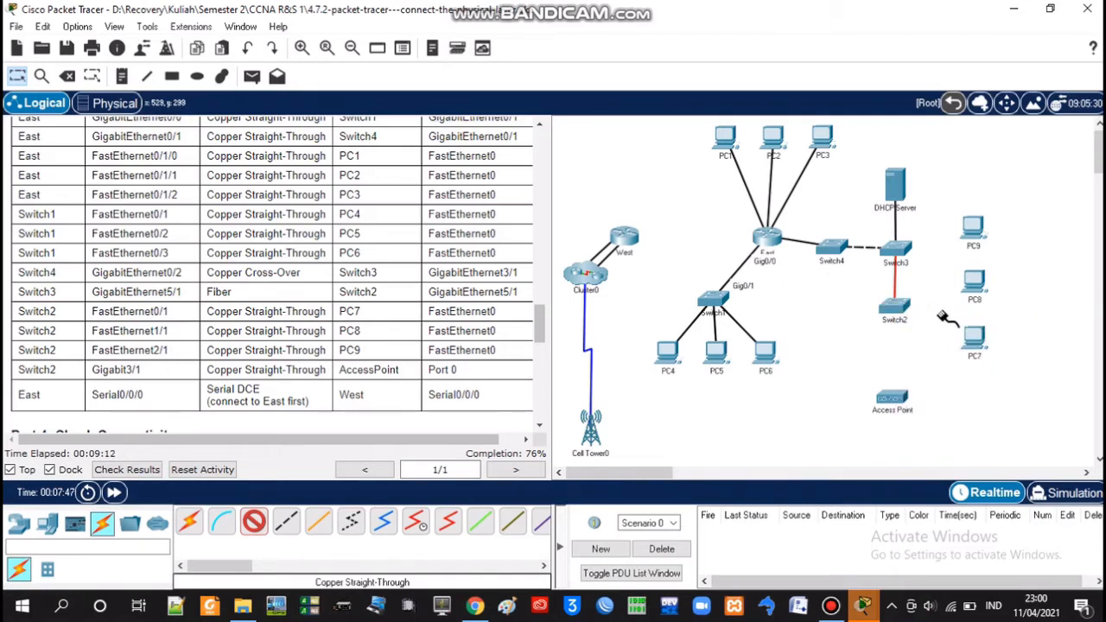
click(975, 339)
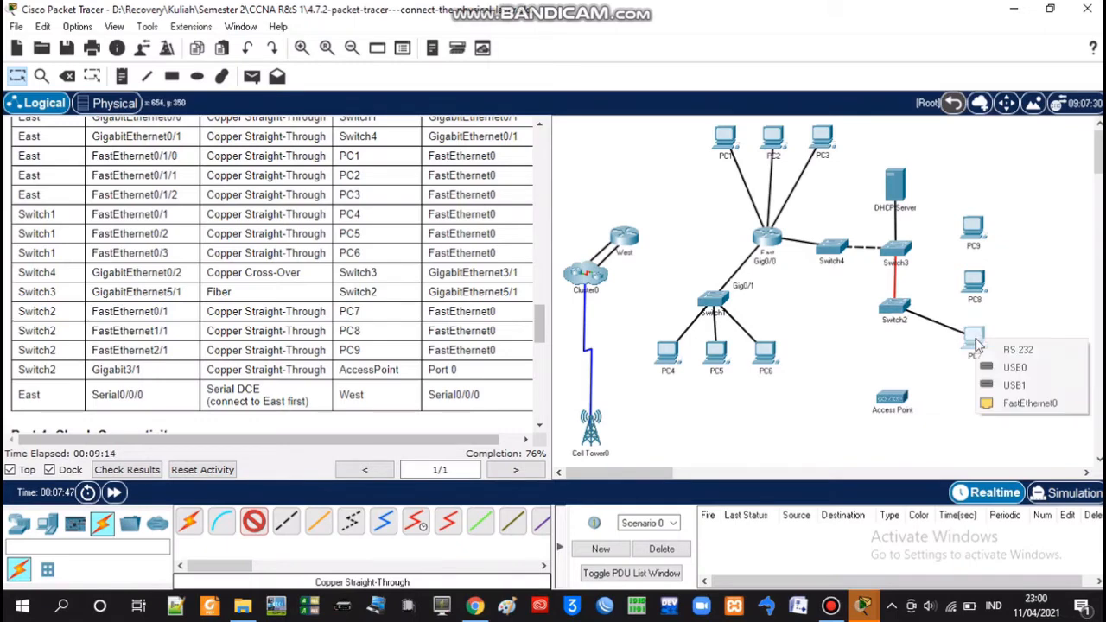
click(999, 404)
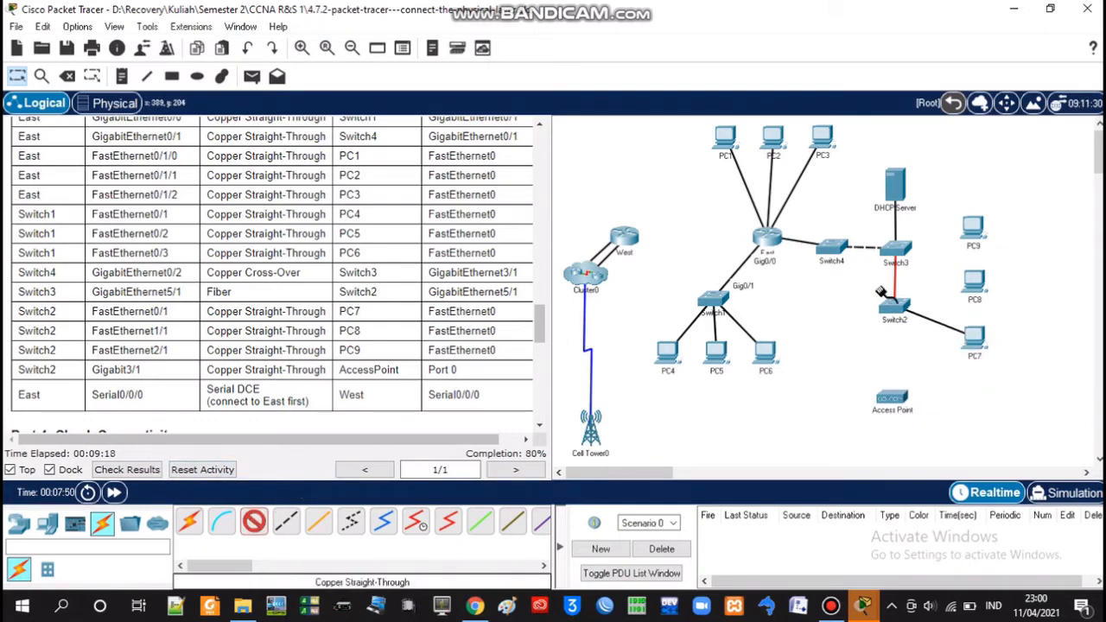
Connect Switch2's FastEthernet1/1 to PC8's FastEthernet0 with a copper straight-through cable.
click(898, 311)
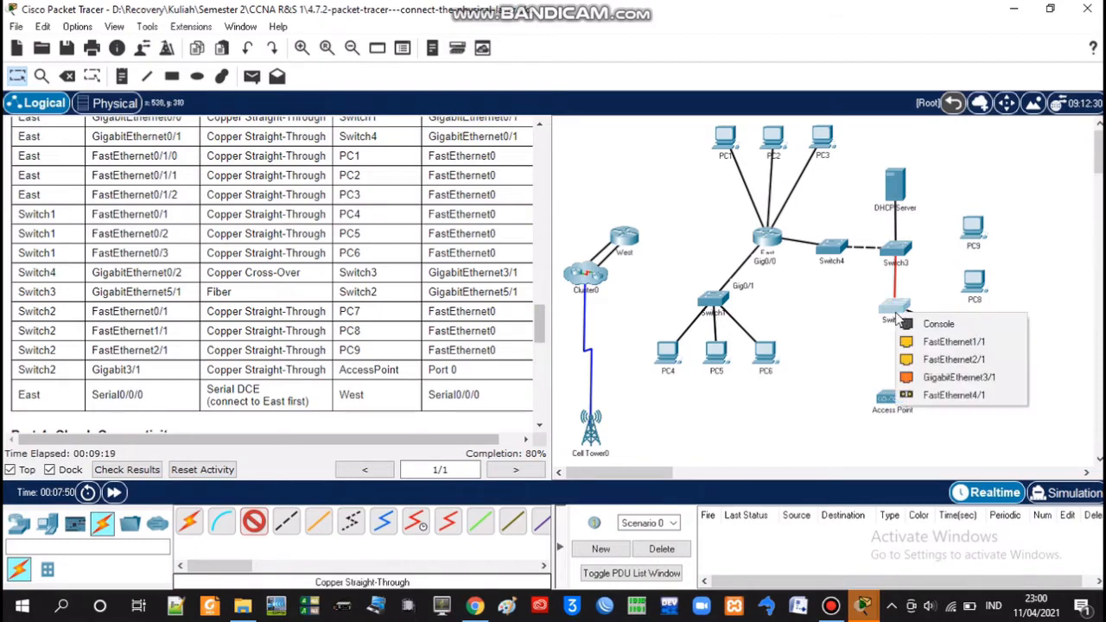
click(927, 345)
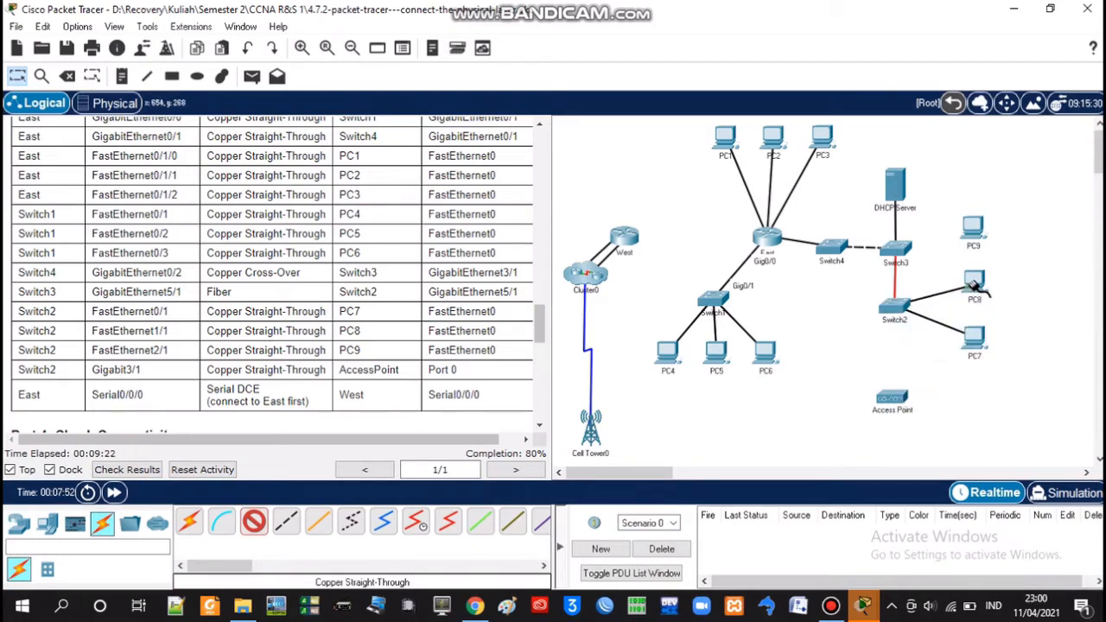
click(974, 284)
click(984, 356)
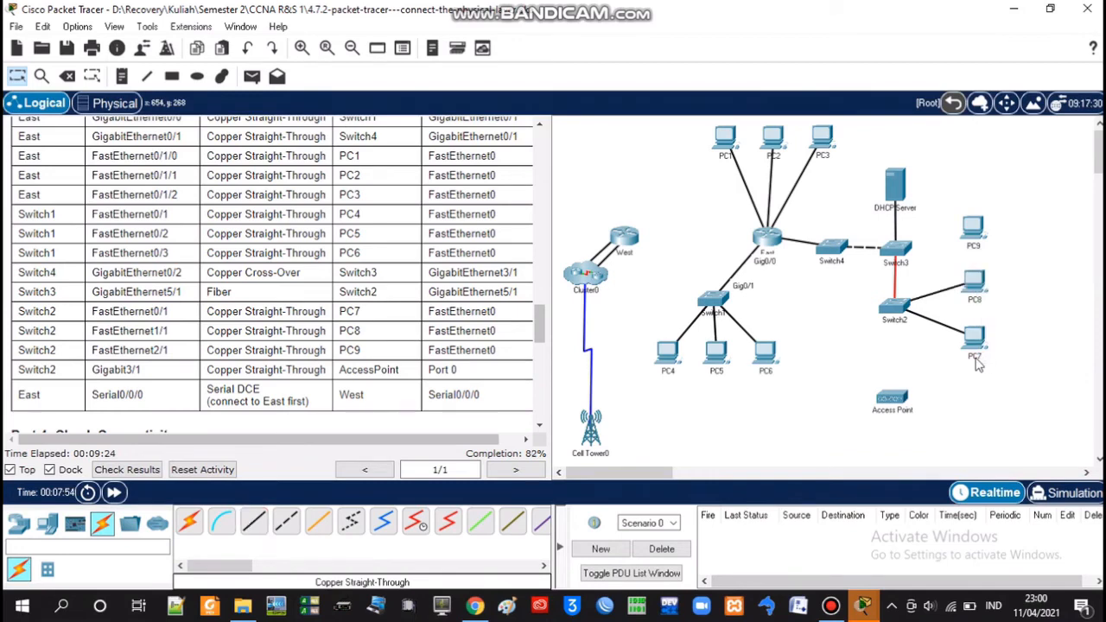
Connect Switch2's FastEthernet2/1 to PC9's FastEthernet0 with a copper straight-through cable.
click(256, 519)
click(895, 308)
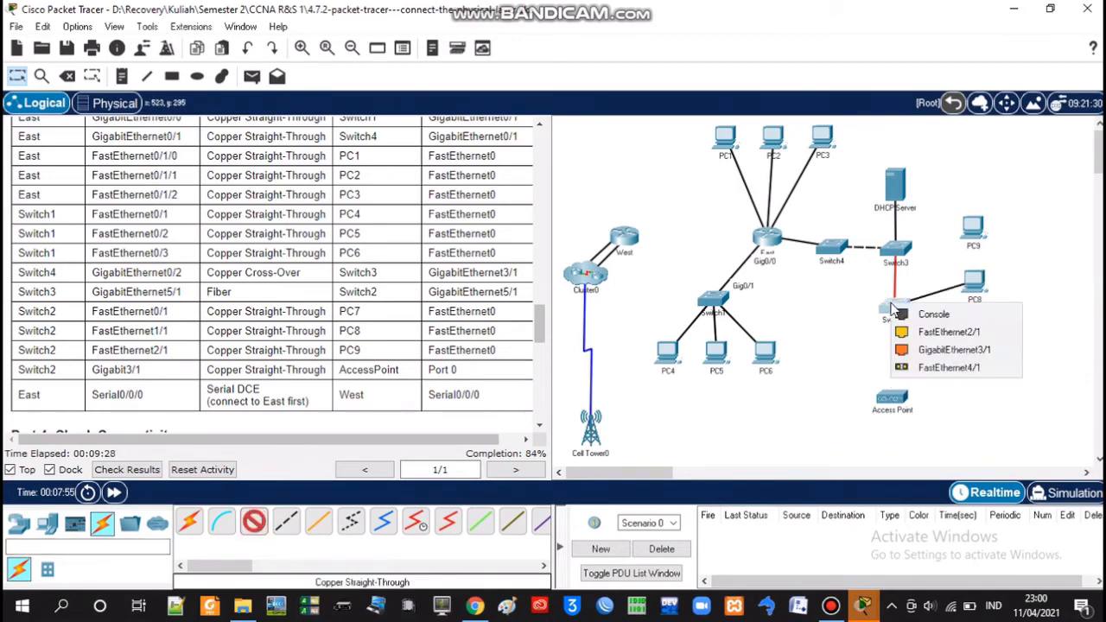
click(949, 331)
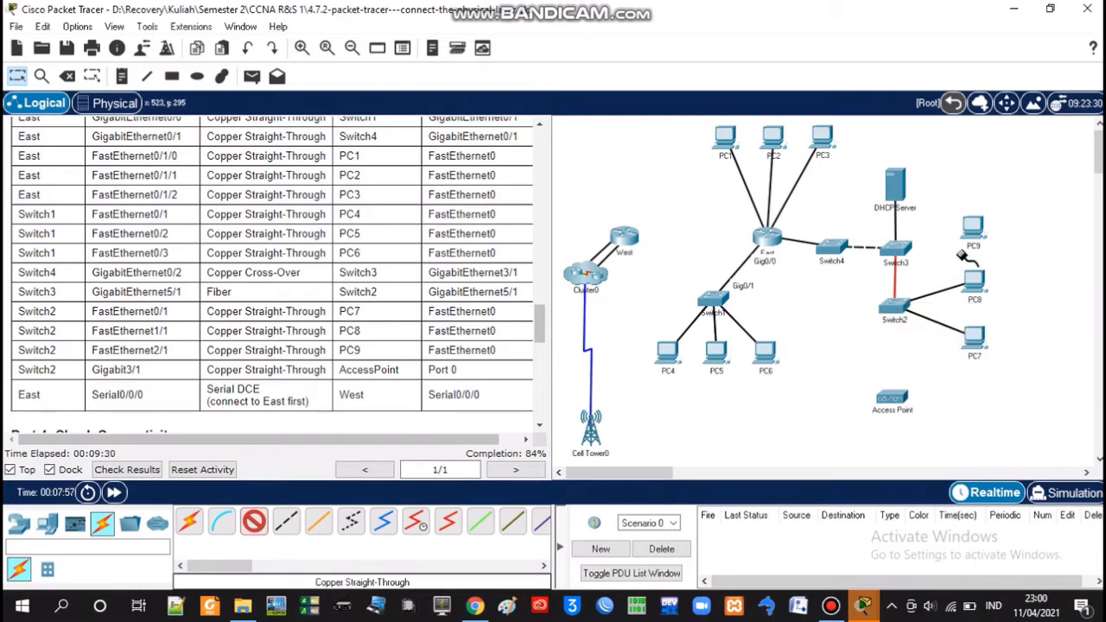
click(961, 247)
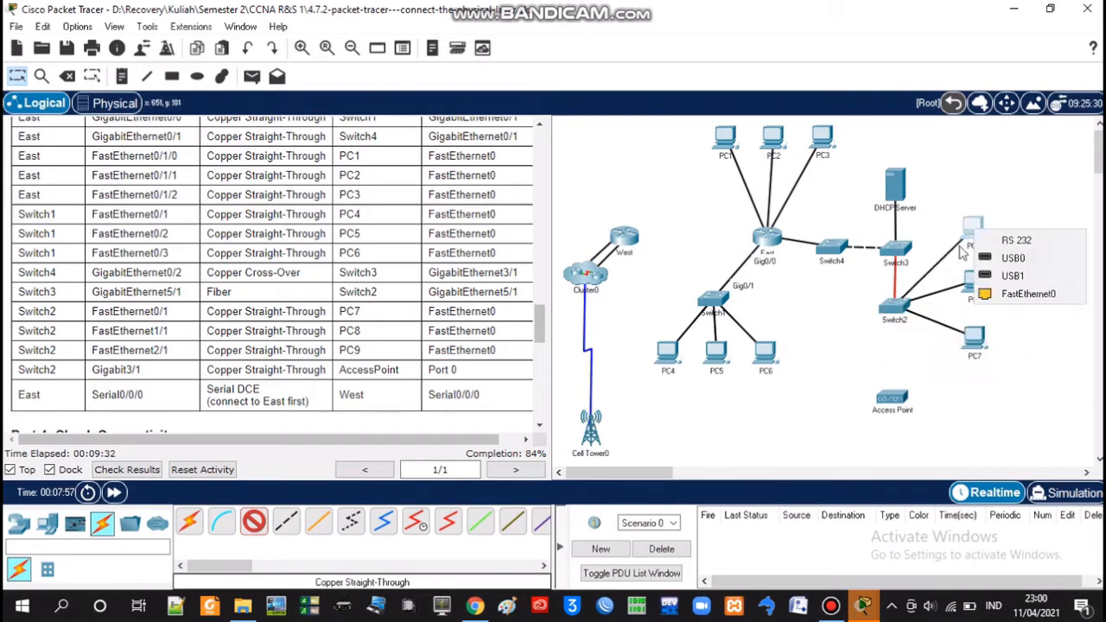
click(989, 295)
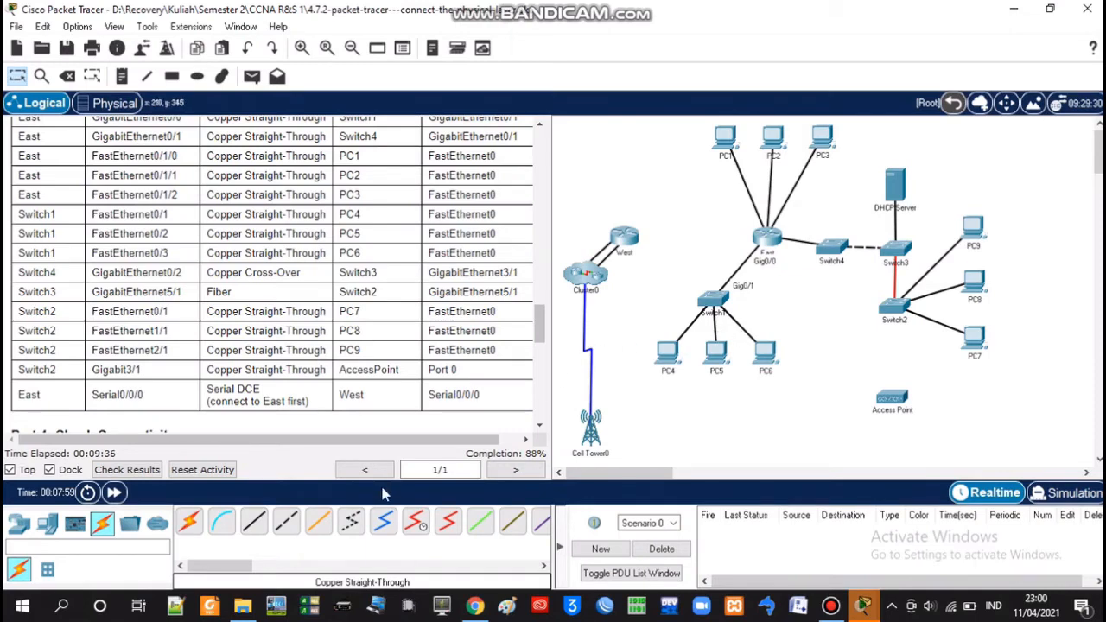
Connect Switch2's GigabitEthernet3/1 to the Access Point's Port 0 with a copper straight-through cable.
click(259, 528)
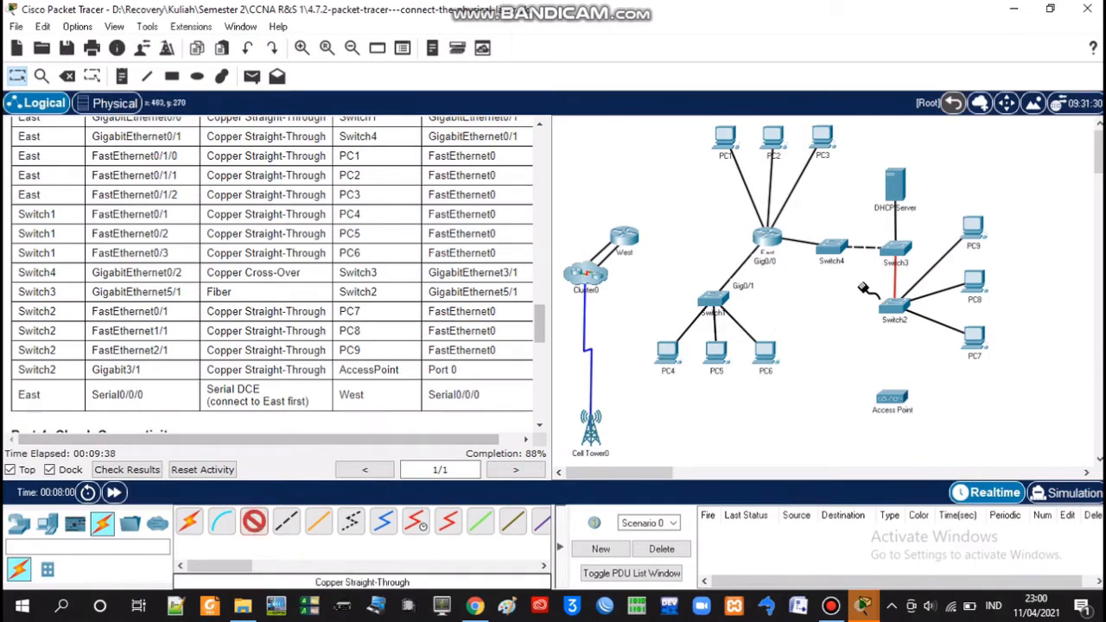
click(899, 308)
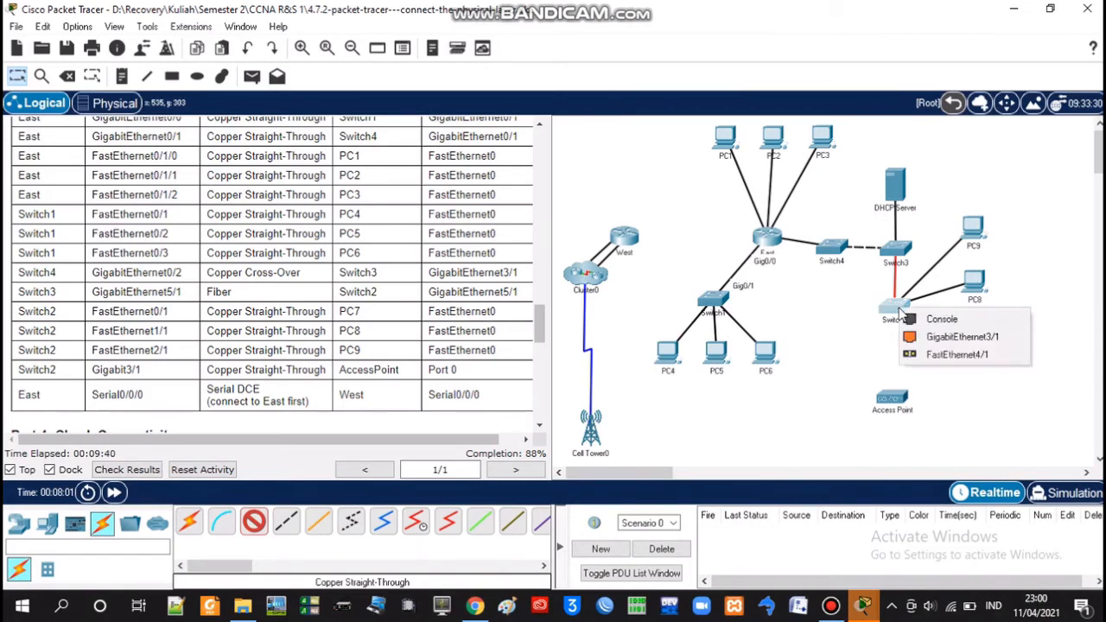
click(912, 337)
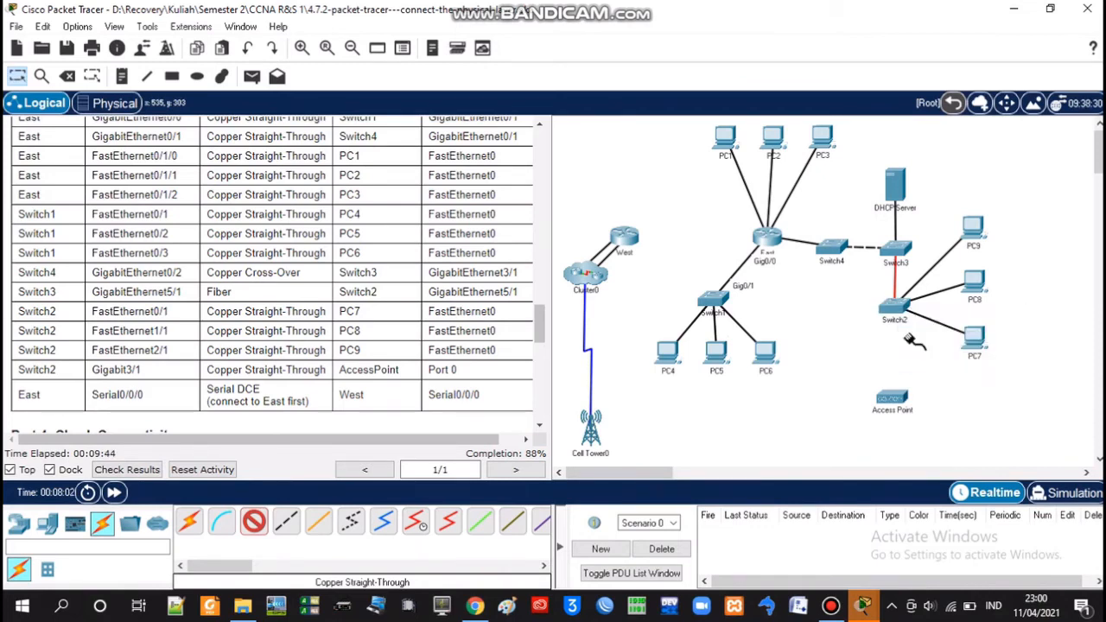
click(899, 399)
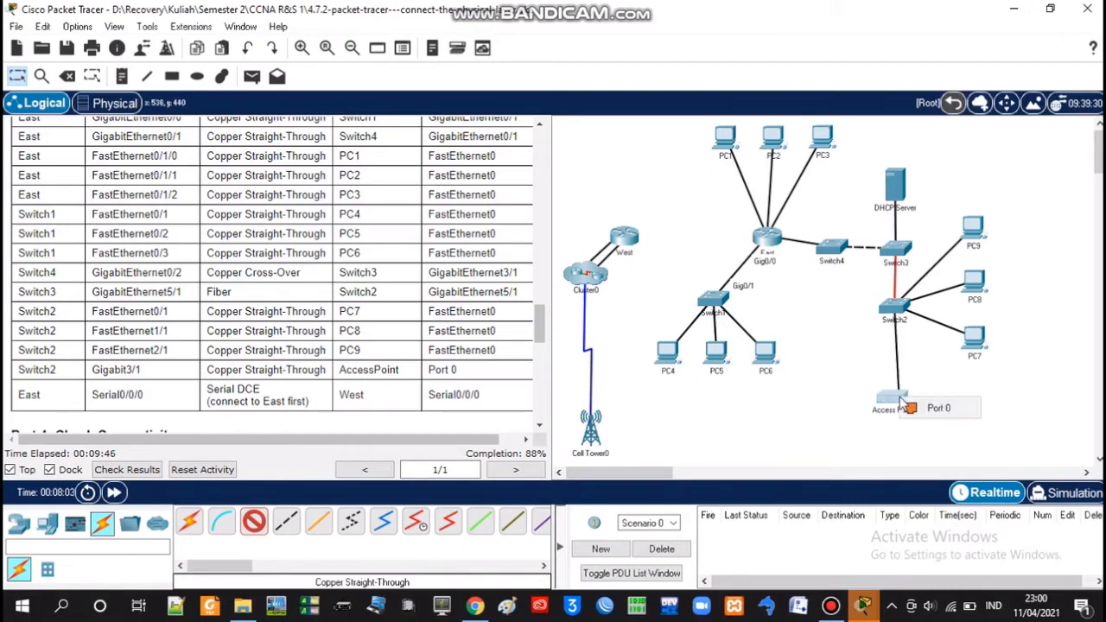
click(916, 414)
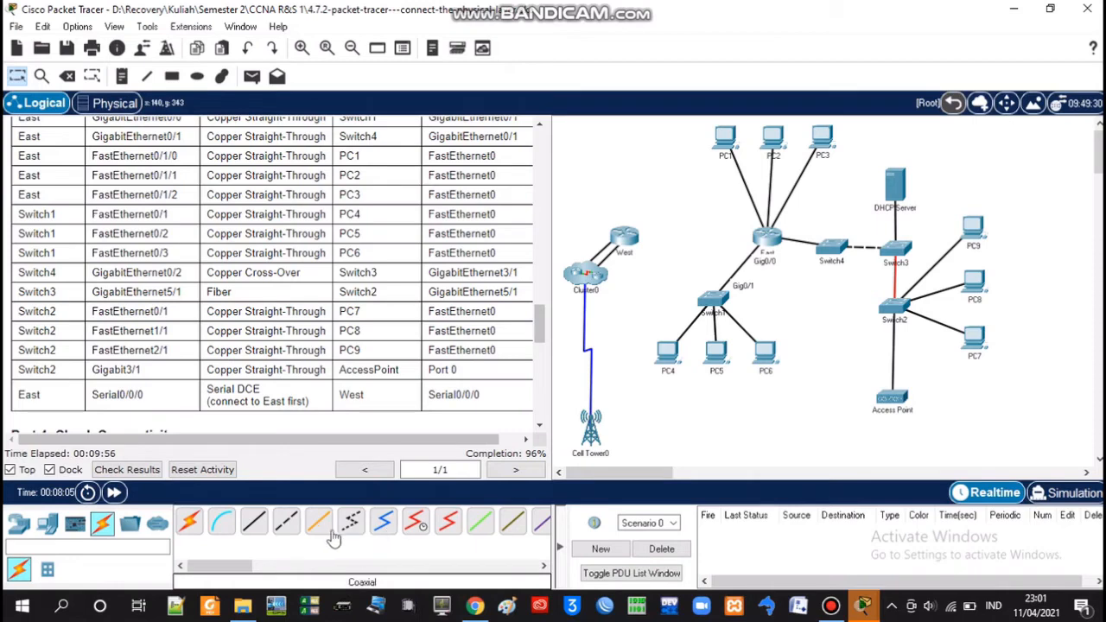
Connect East's Serial0/0/0 to West's Serial0/0/0 with a Serial DCE cable, starting from East.
click(422, 531)
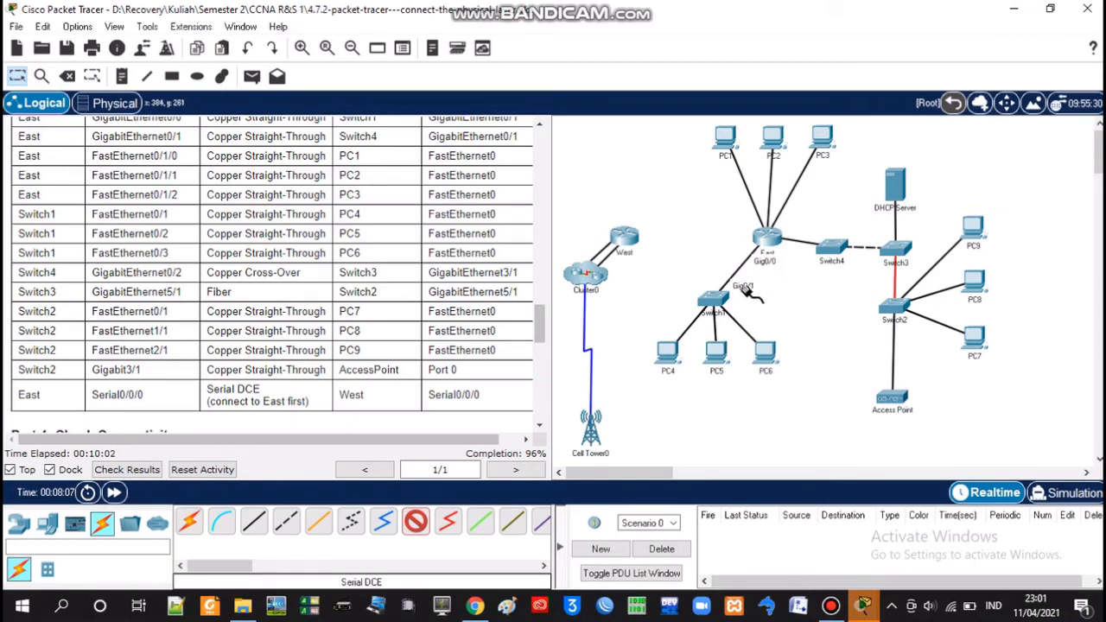
click(770, 241)
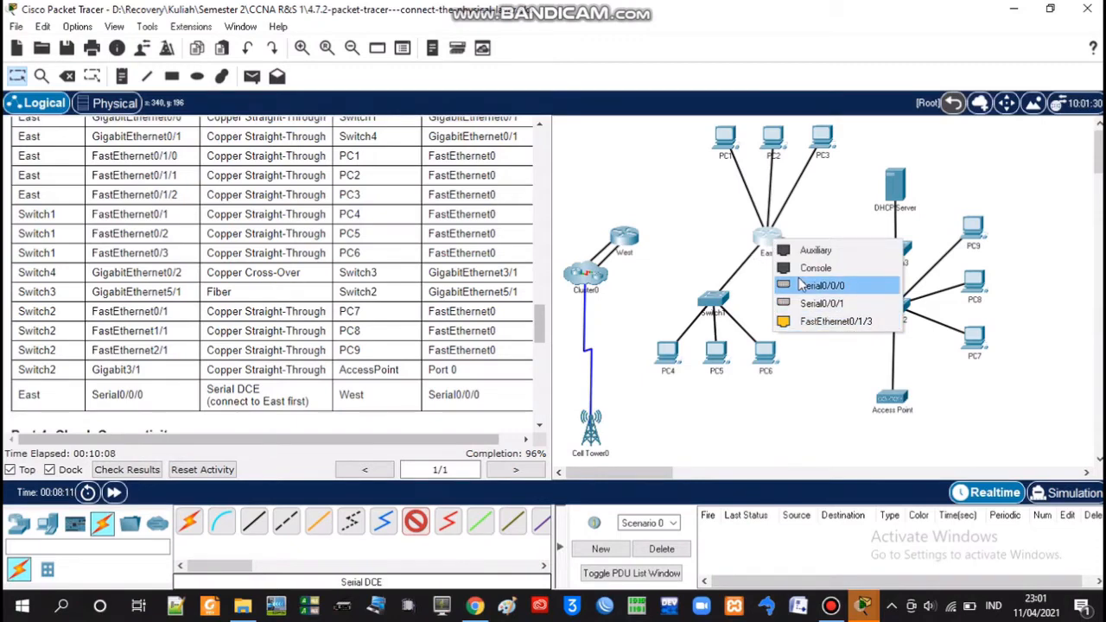
click(821, 286)
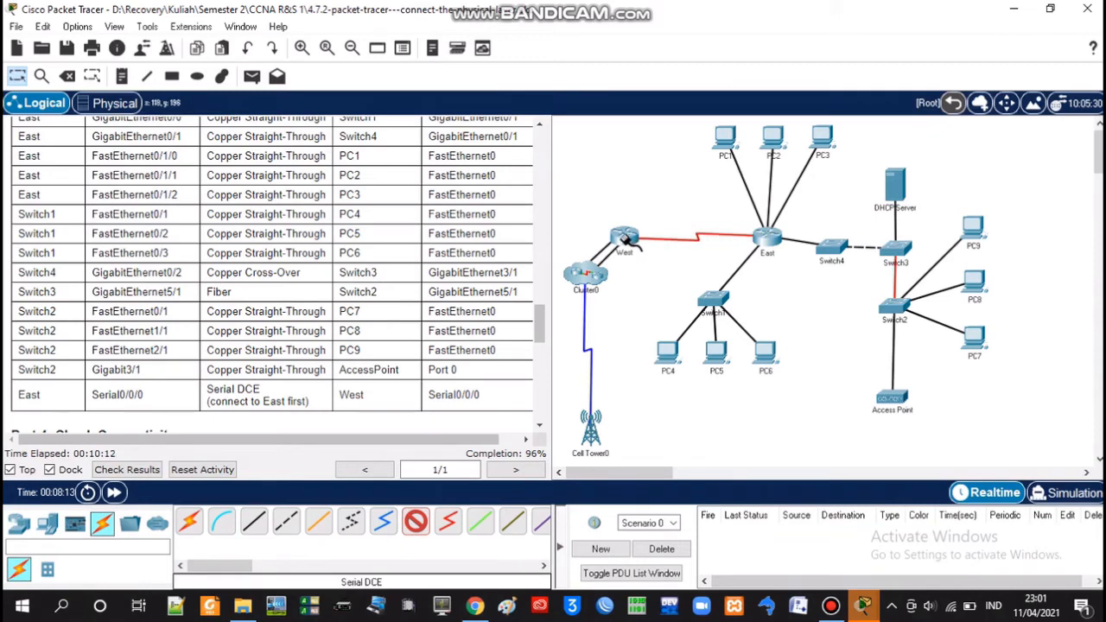
click(628, 242)
click(658, 289)
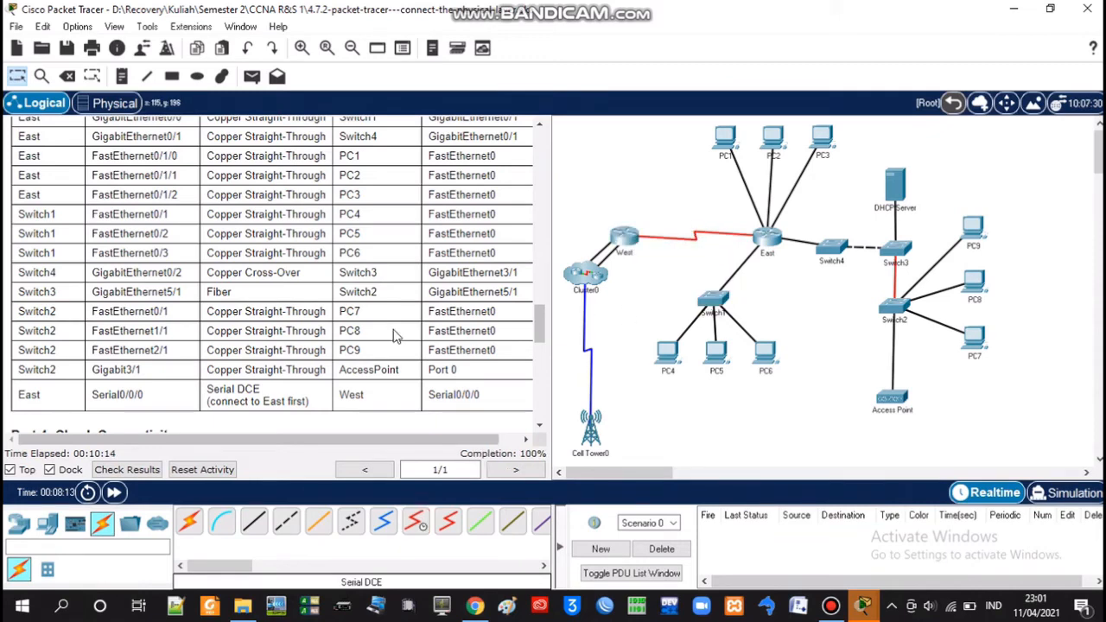
Review the Part 4 connectivity instructions and look over the cabled topology, including the wireless devices.
scroll(393, 337, down, 3)
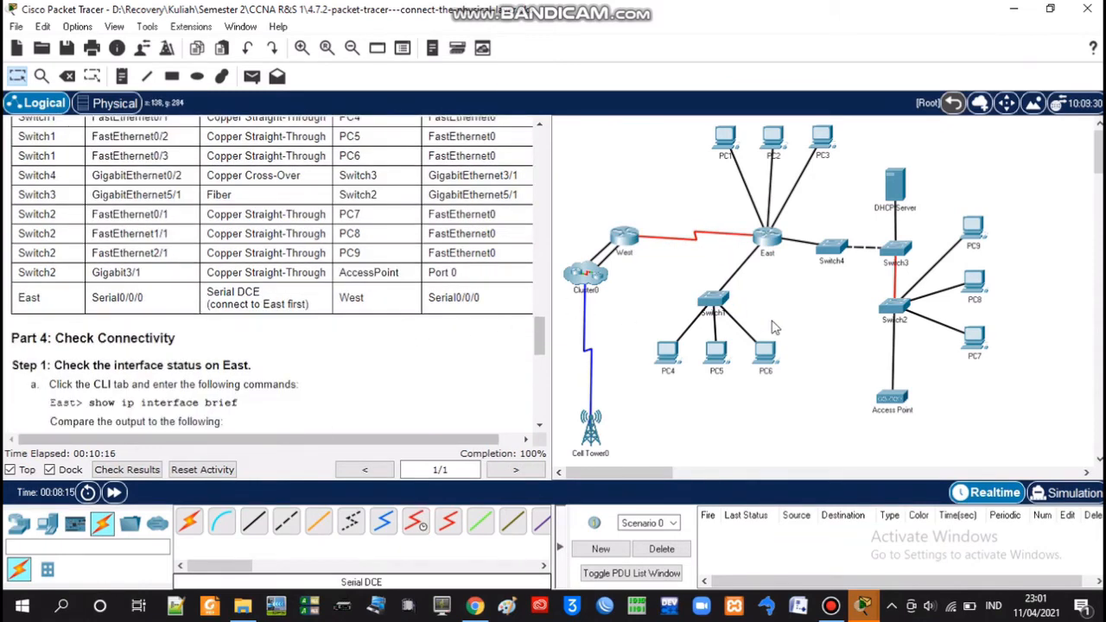
scroll(795, 337, down, 2)
scroll(782, 335, up, 3)
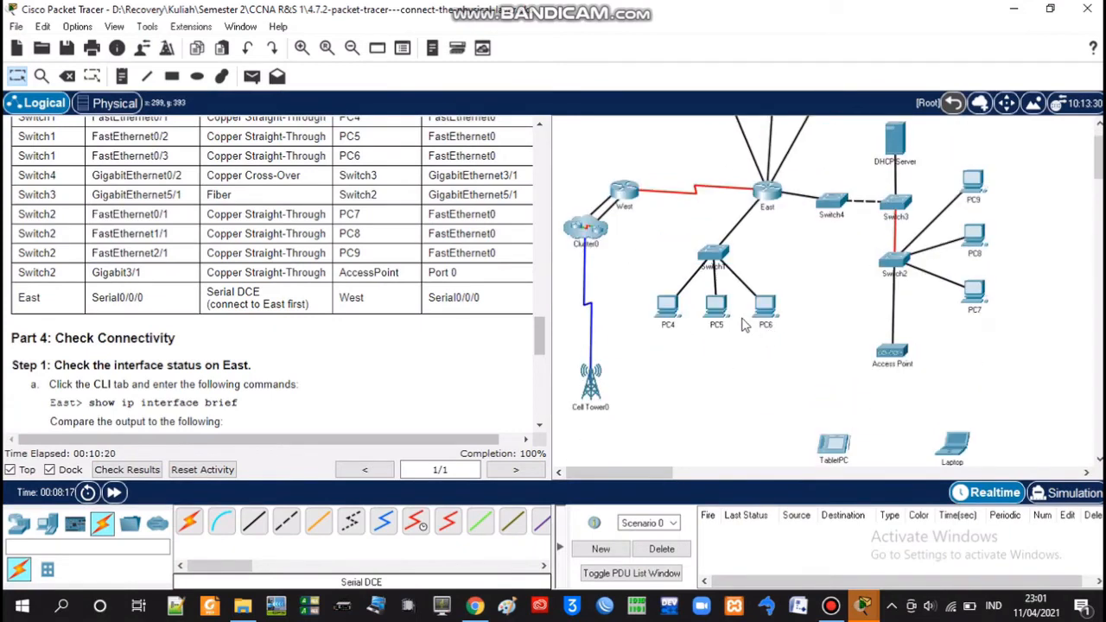
scroll(372, 326, down, 2)
scroll(363, 327, down, 1)
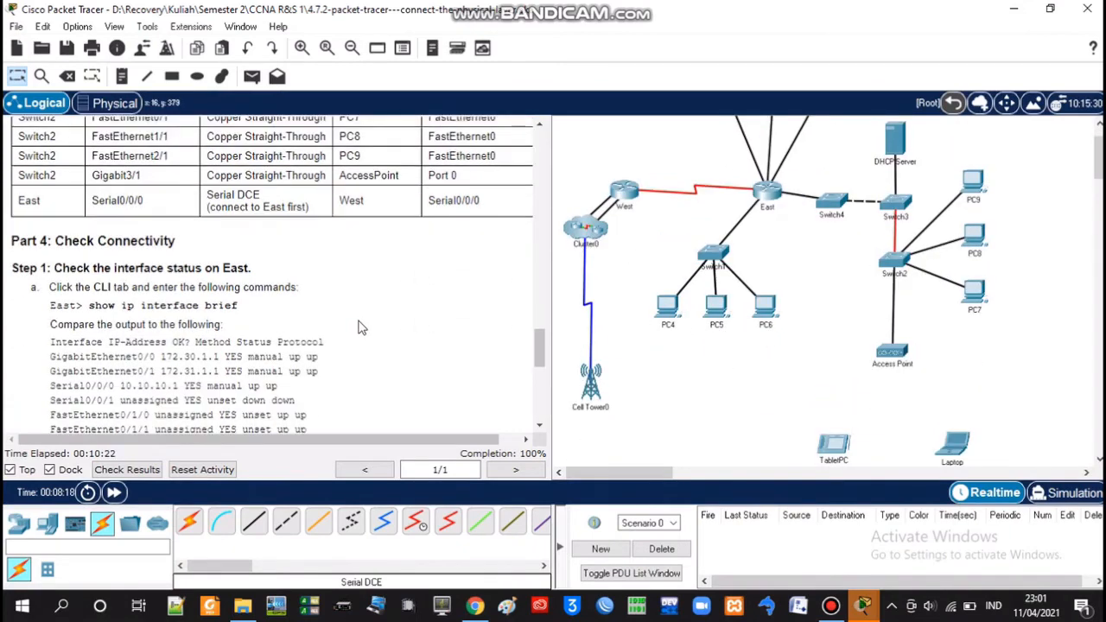
scroll(359, 327, down, 1)
scroll(359, 327, down, 1)
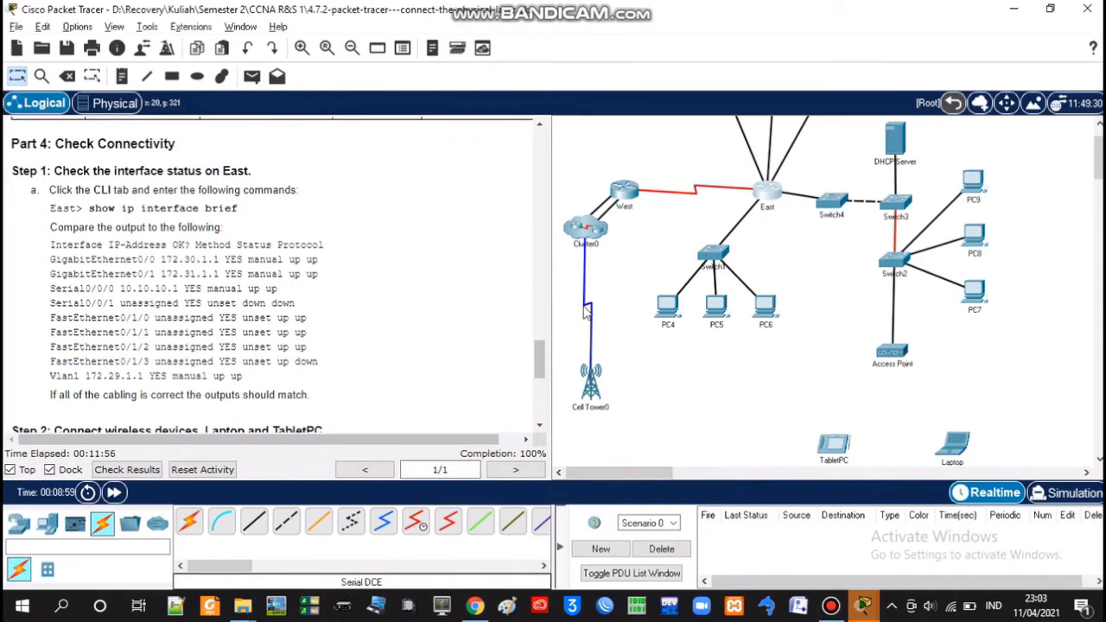
scroll(586, 313, up, 1)
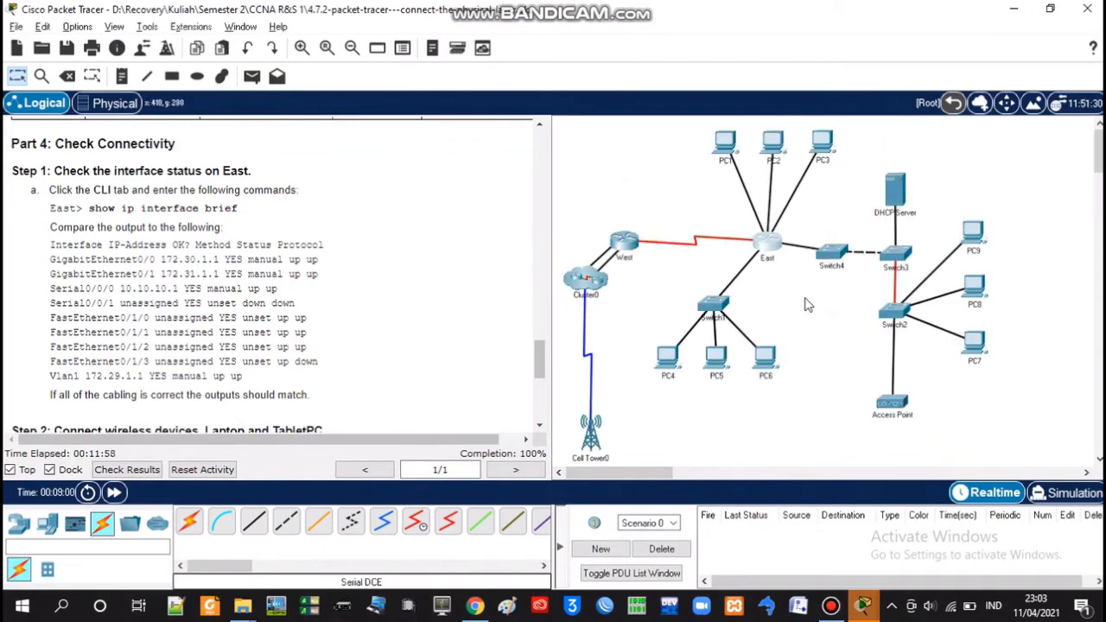
scroll(813, 307, down, 3)
scroll(804, 304, up, 2)
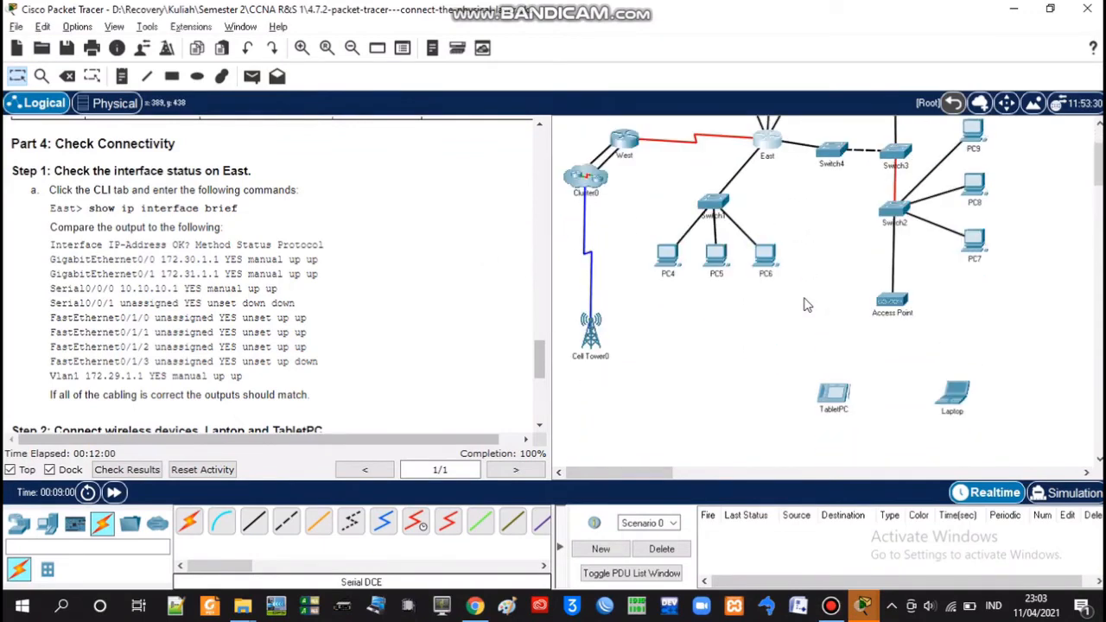
scroll(804, 305, up, 1)
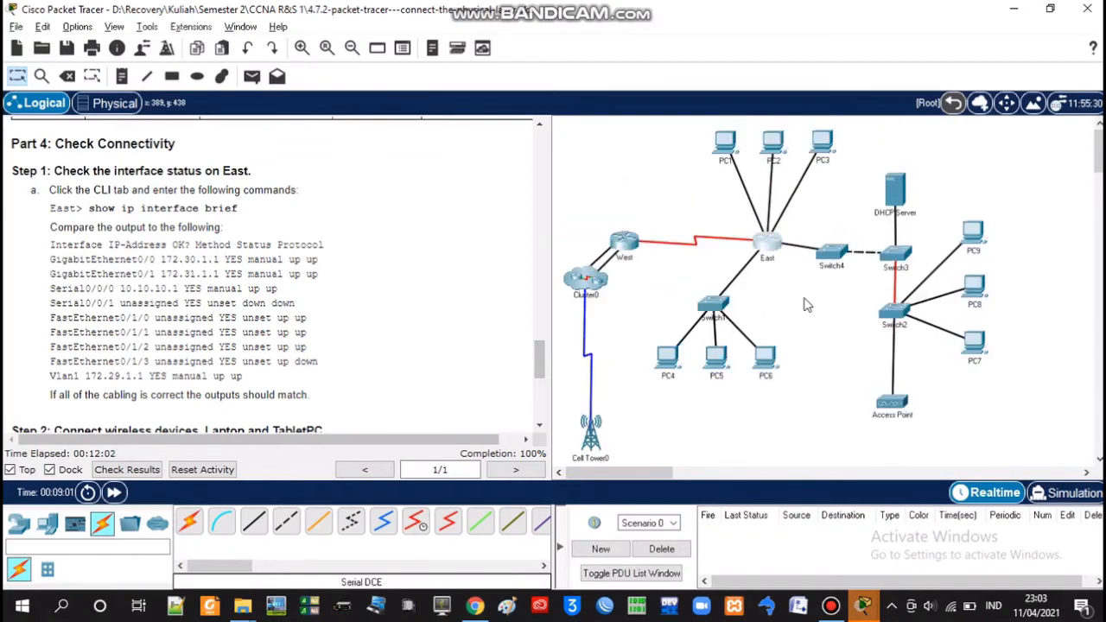
scroll(804, 304, down, 1)
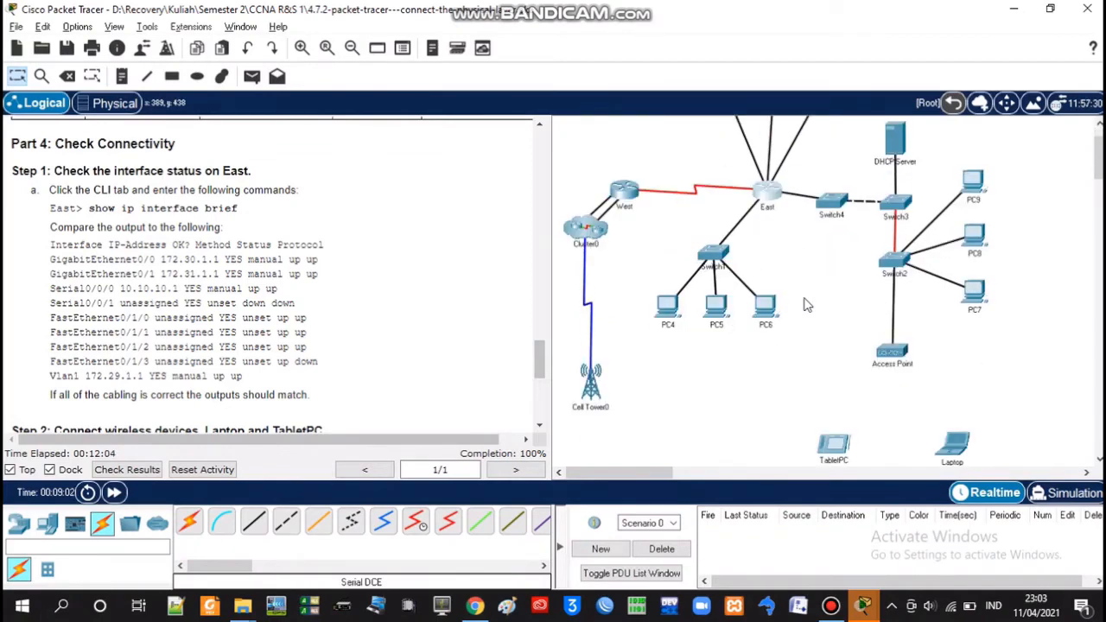
scroll(804, 304, down, 1)
scroll(804, 304, up, 2)
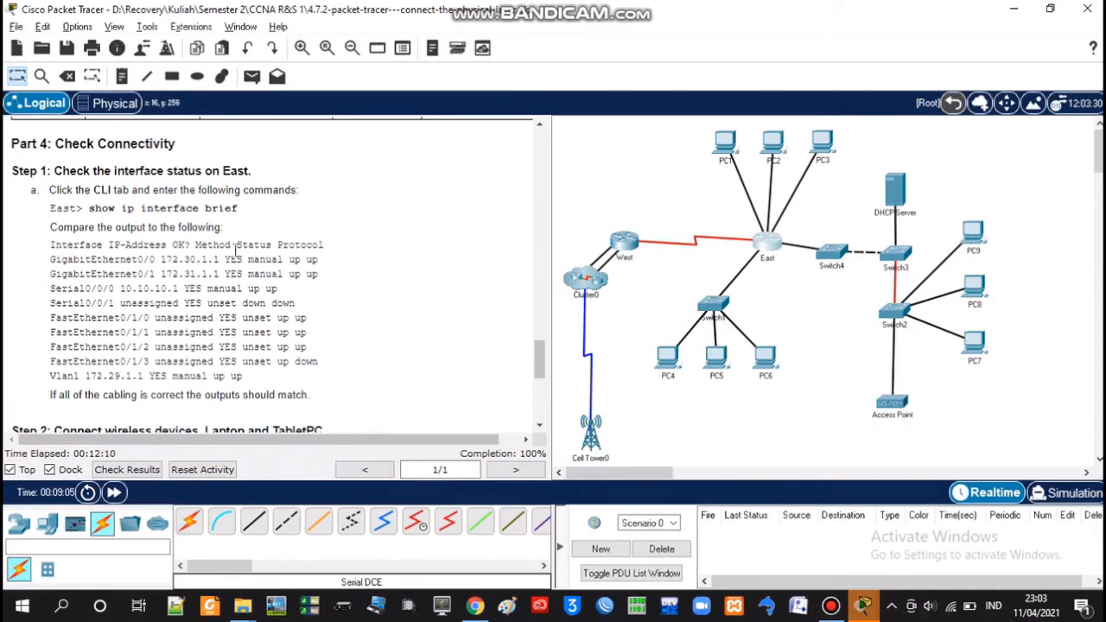
Run show ip interface brief in the East router's command line.
click(766, 250)
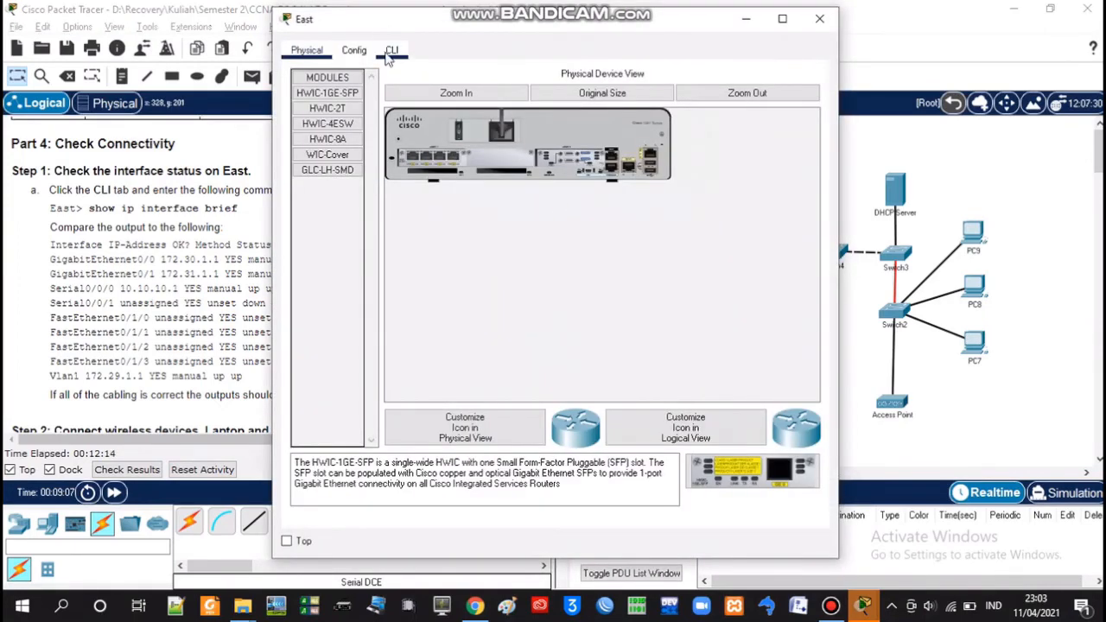
click(391, 52)
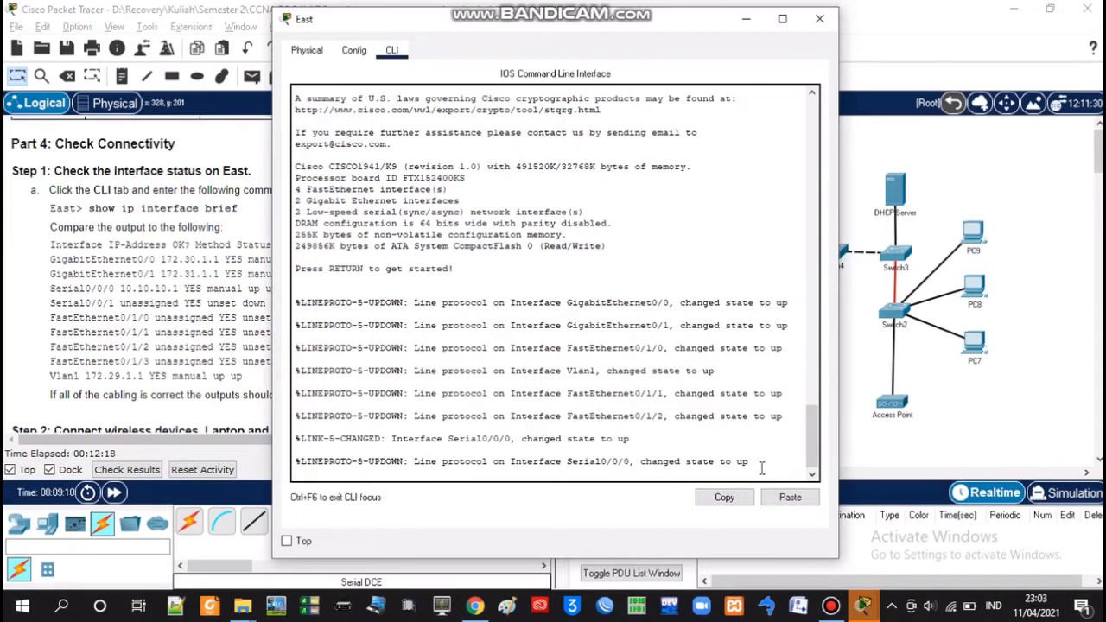
key(Return)
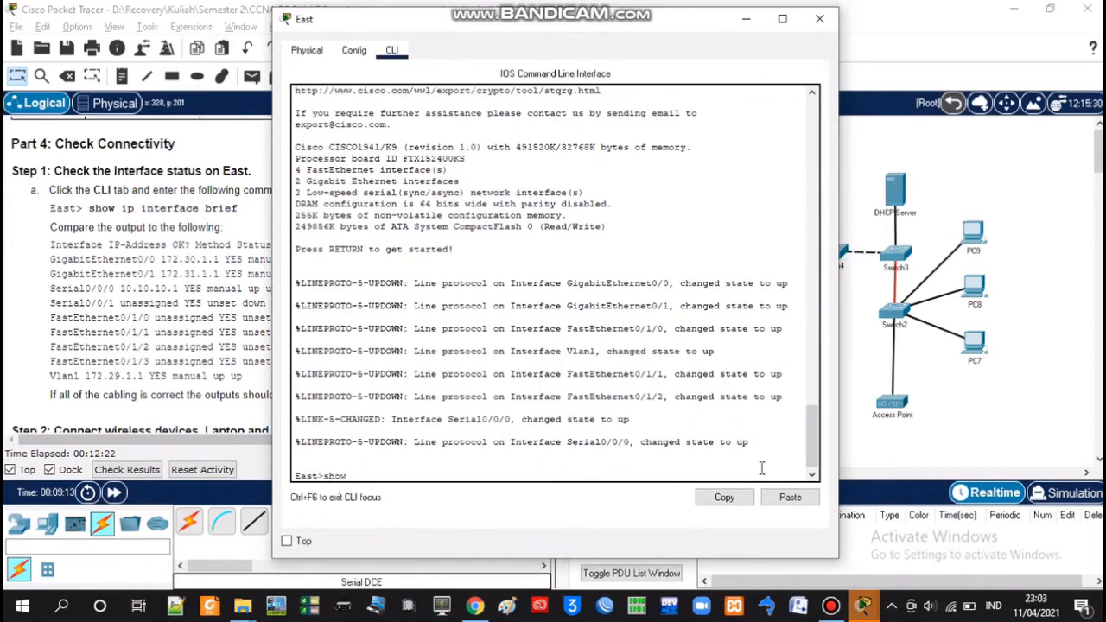
text(show ip interface brief)
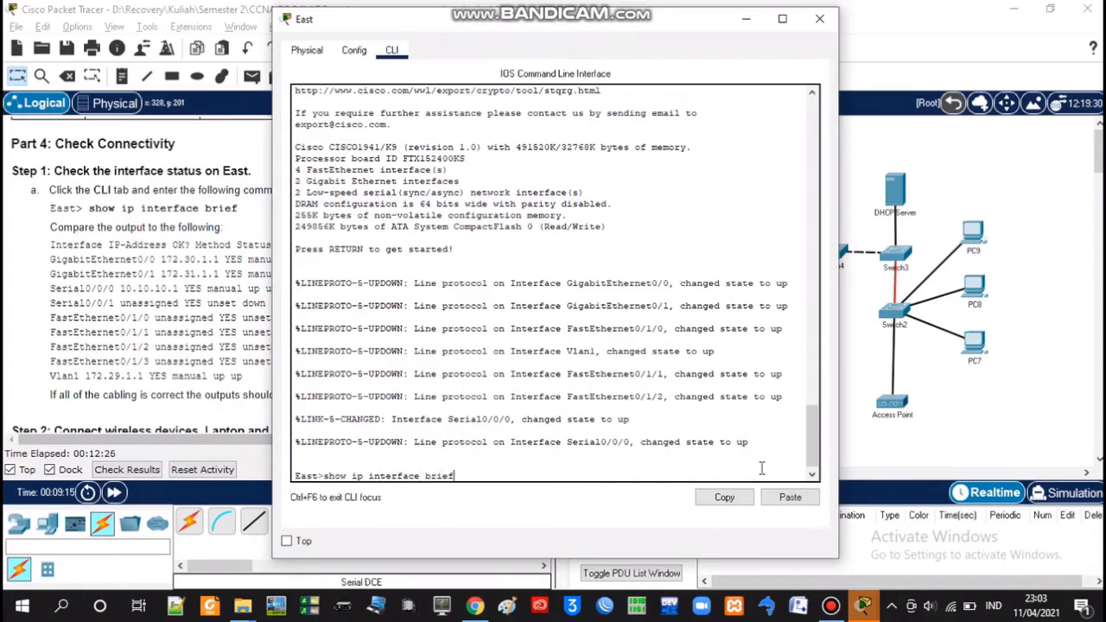
key(Return)
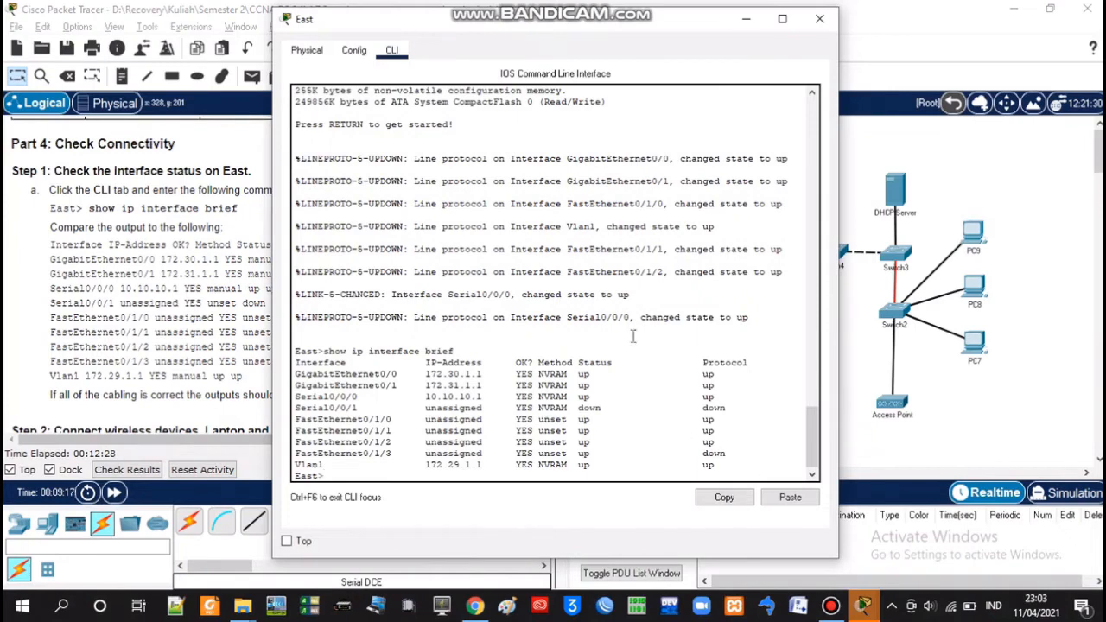
Compare East's interface status with the expected output, read Steps 2 and 3 of the instructions, and minimize the router window.
drag(579, 30, 778, 26)
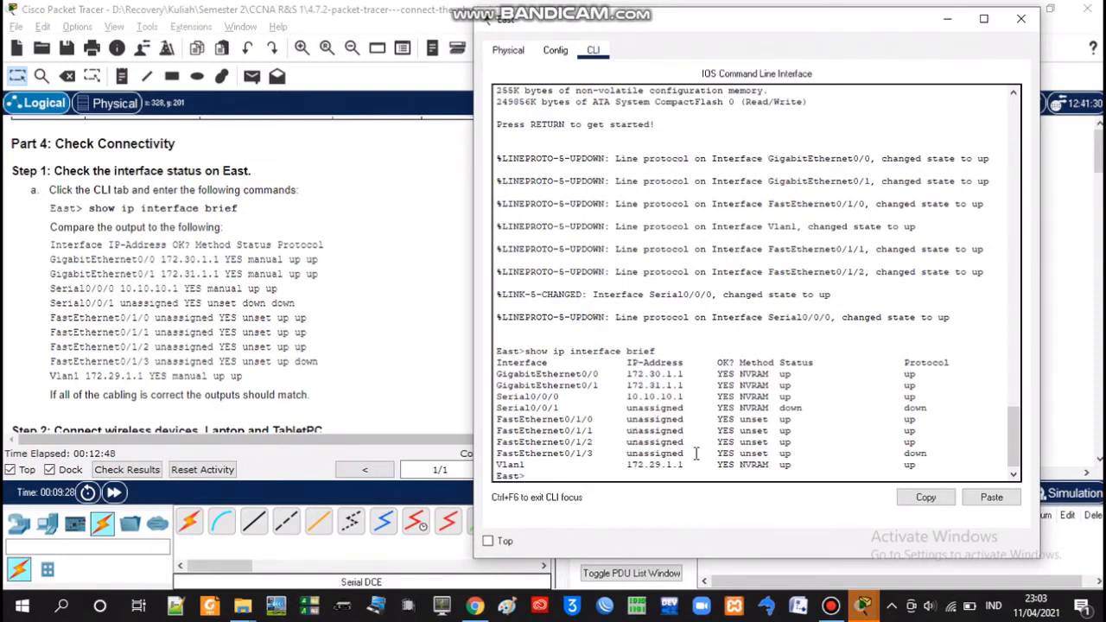
scroll(697, 453, down, 1)
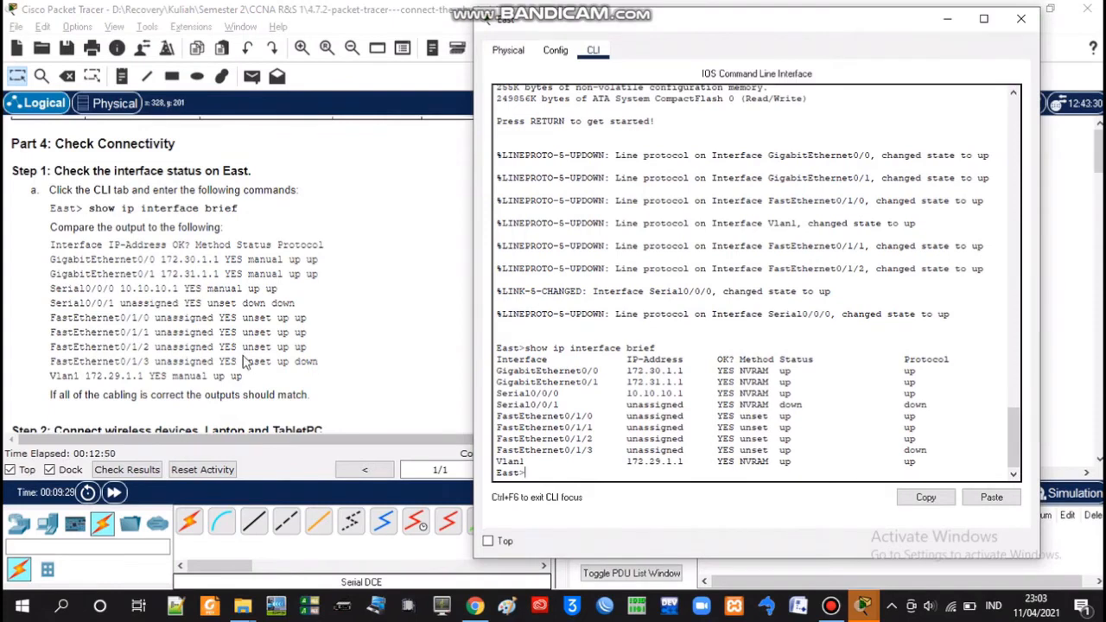
scroll(275, 284, down, 3)
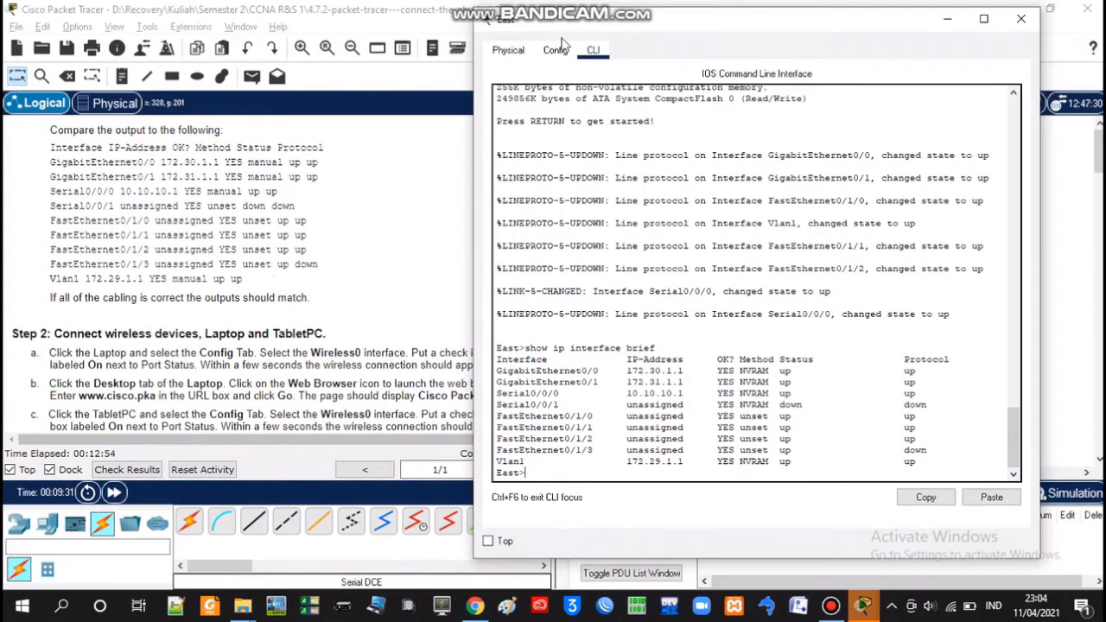
drag(578, 29, 635, 27)
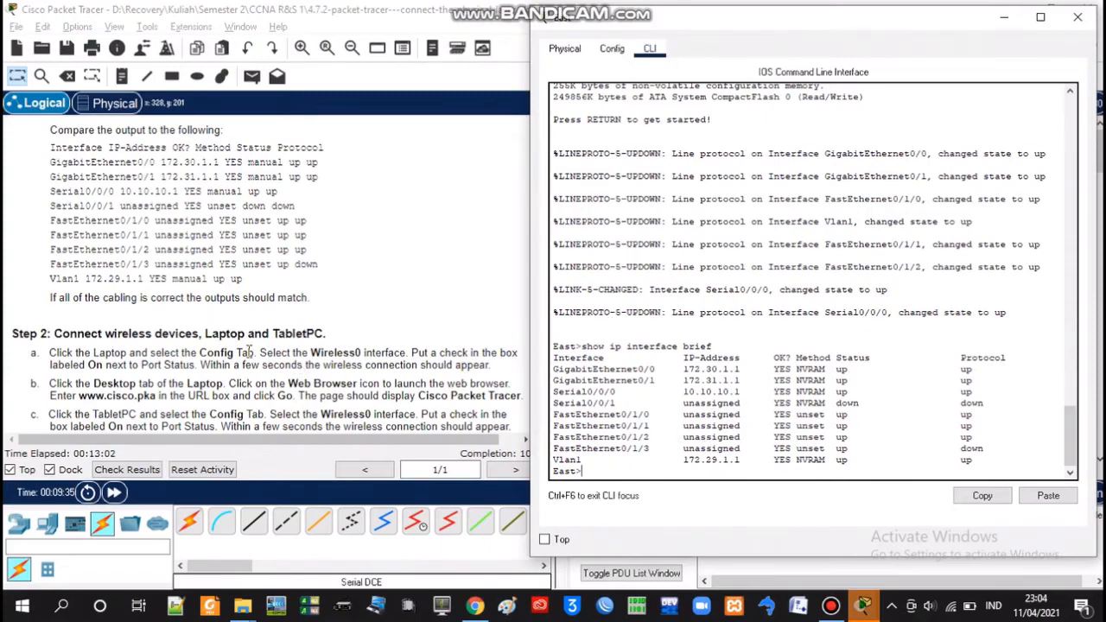
scroll(249, 352, down, 3)
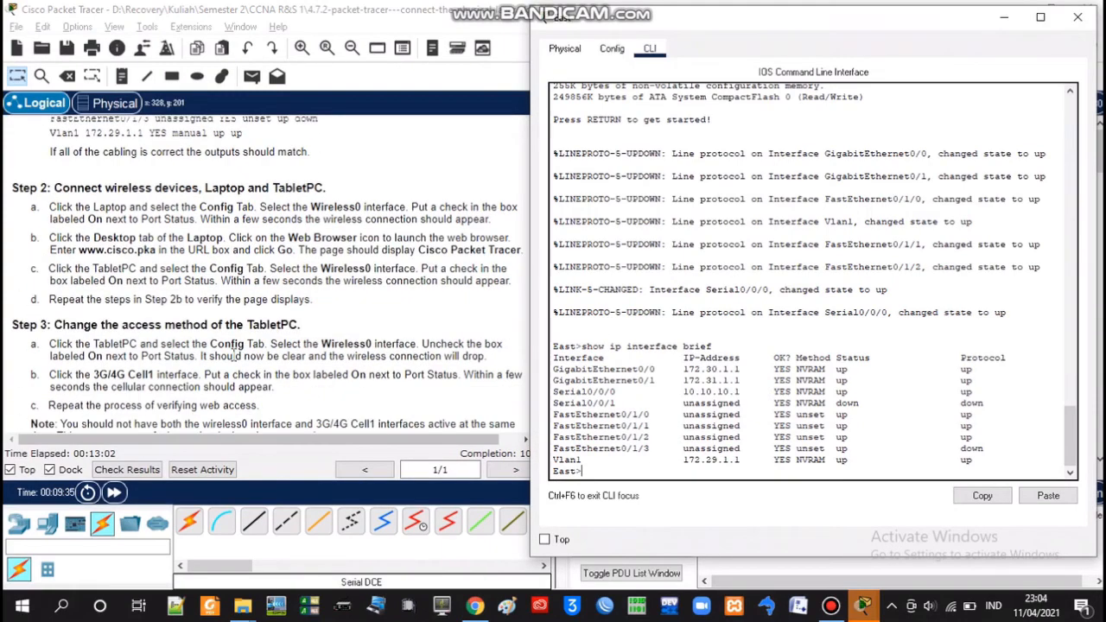
click(1003, 20)
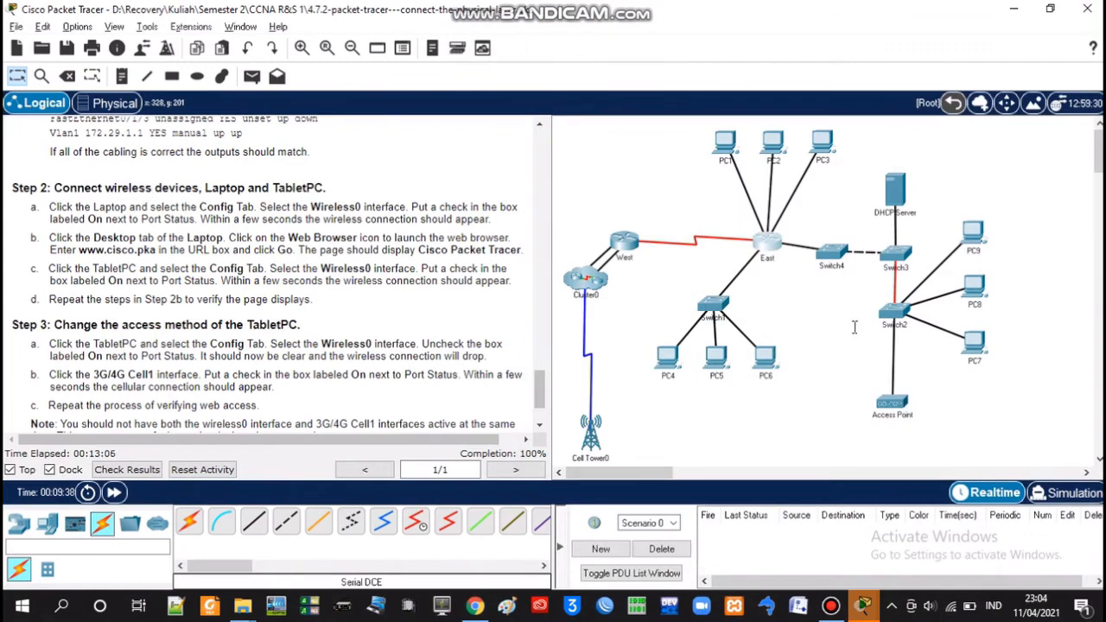
Turn on the port status of the Laptop's Wireless0 interface.
scroll(995, 405, down, 3)
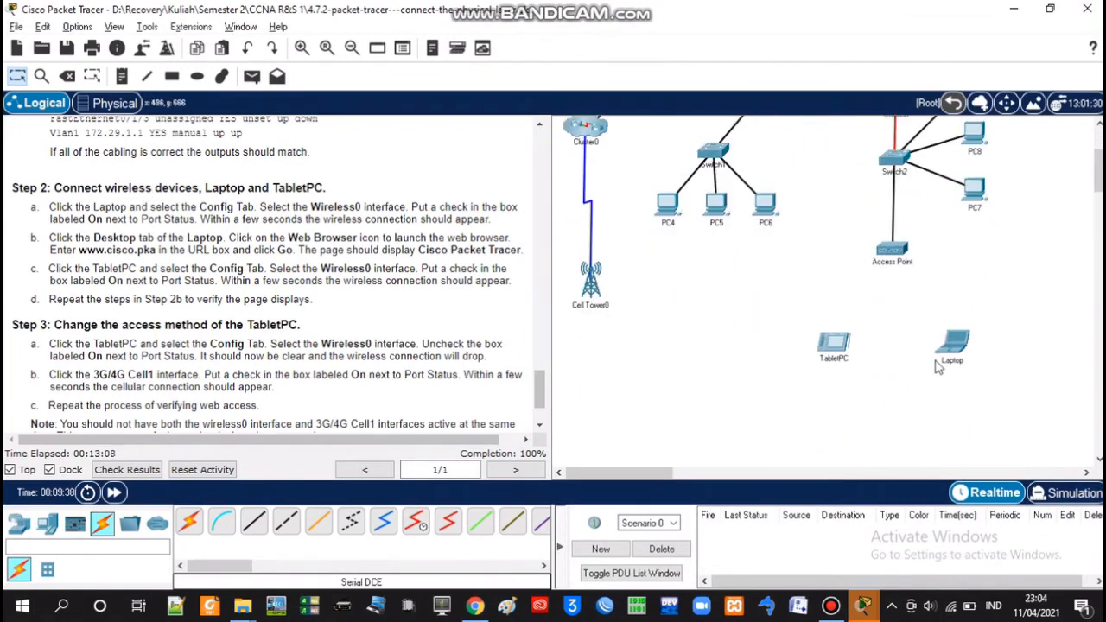
click(951, 347)
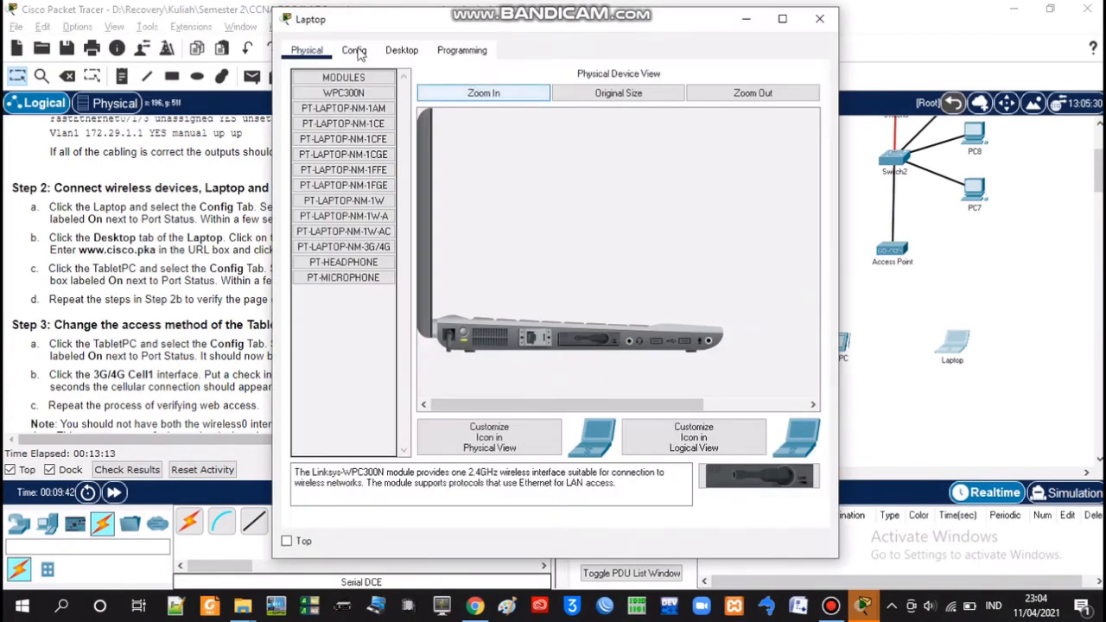
click(355, 50)
drag(423, 20, 671, 32)
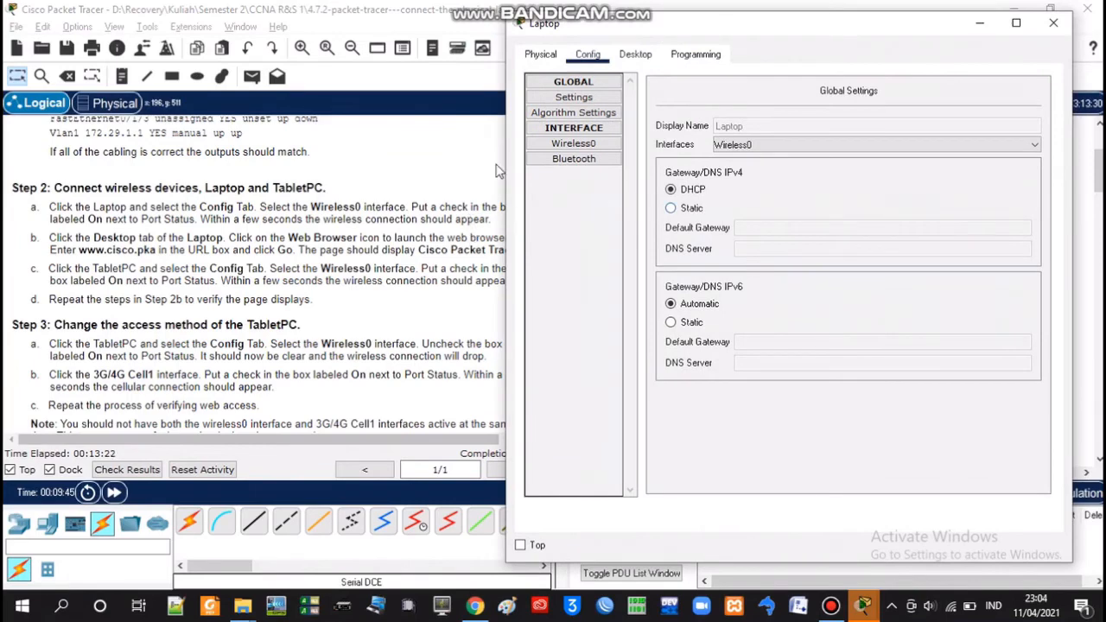
drag(530, 25, 545, 30)
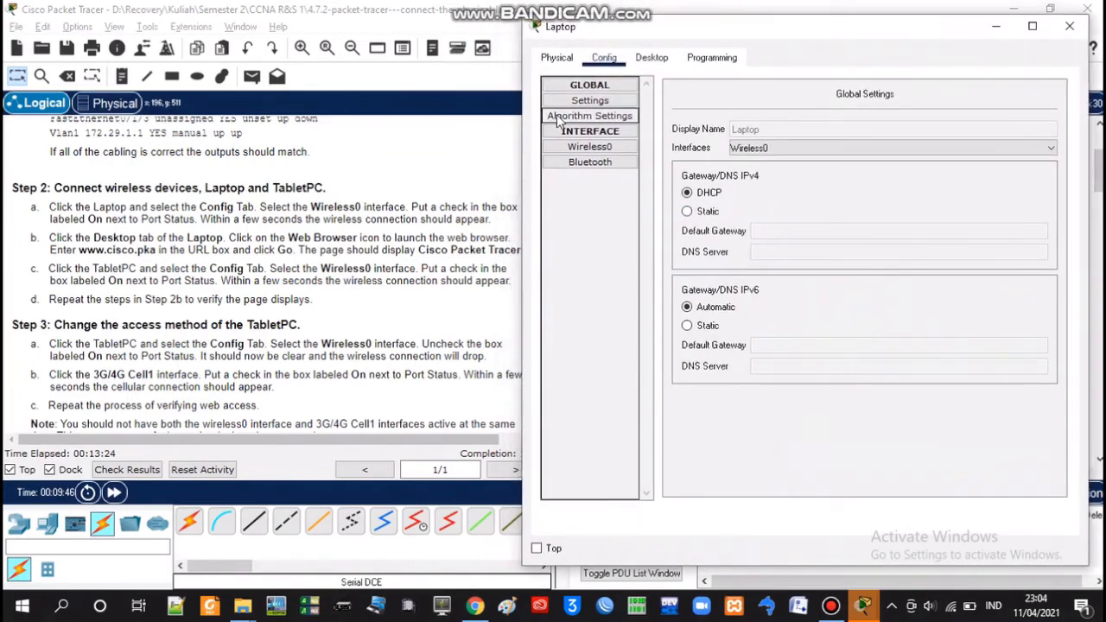
click(572, 148)
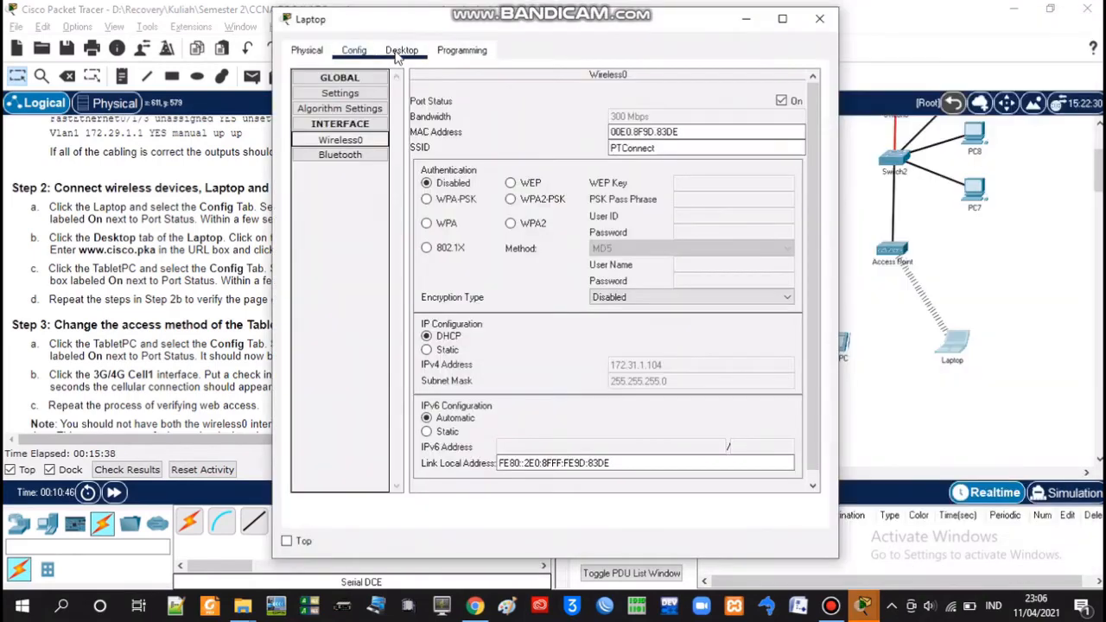
click(402, 50)
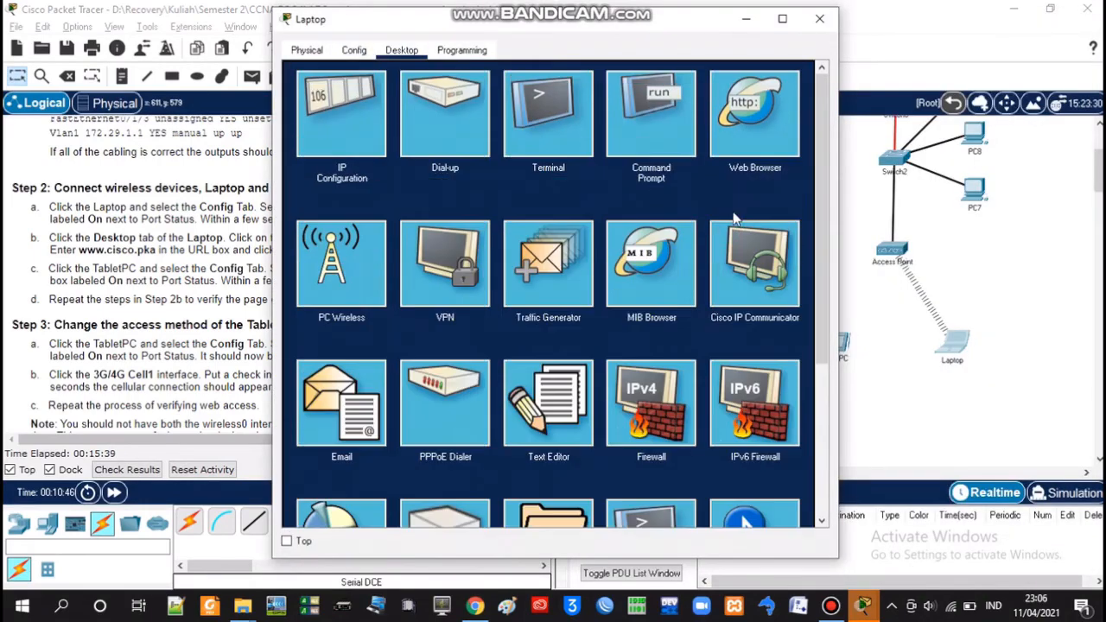
click(755, 121)
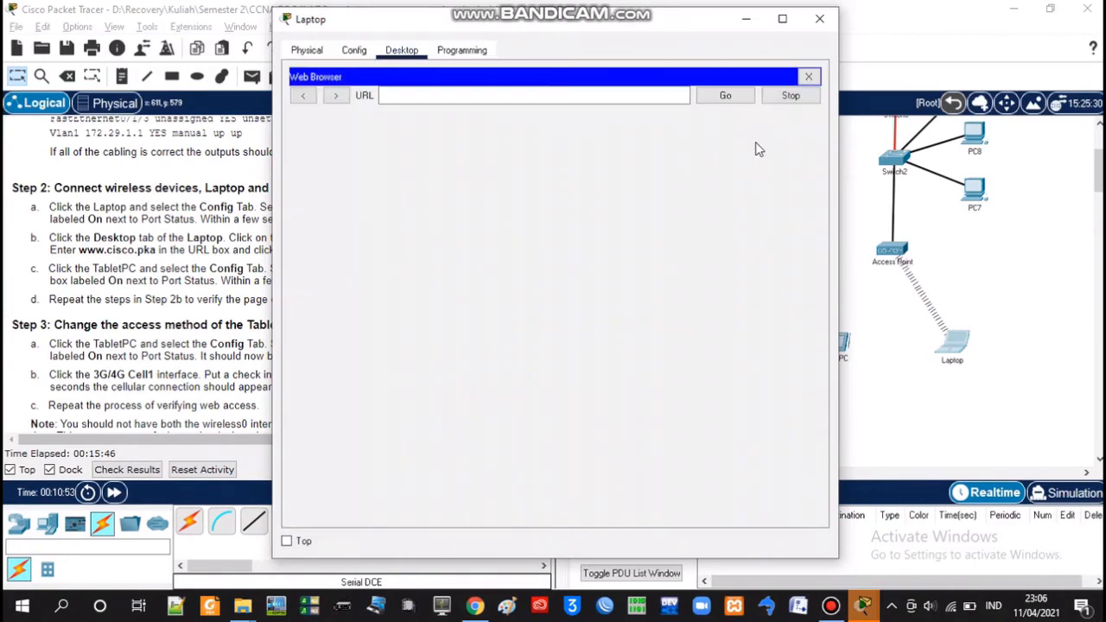
click(615, 95)
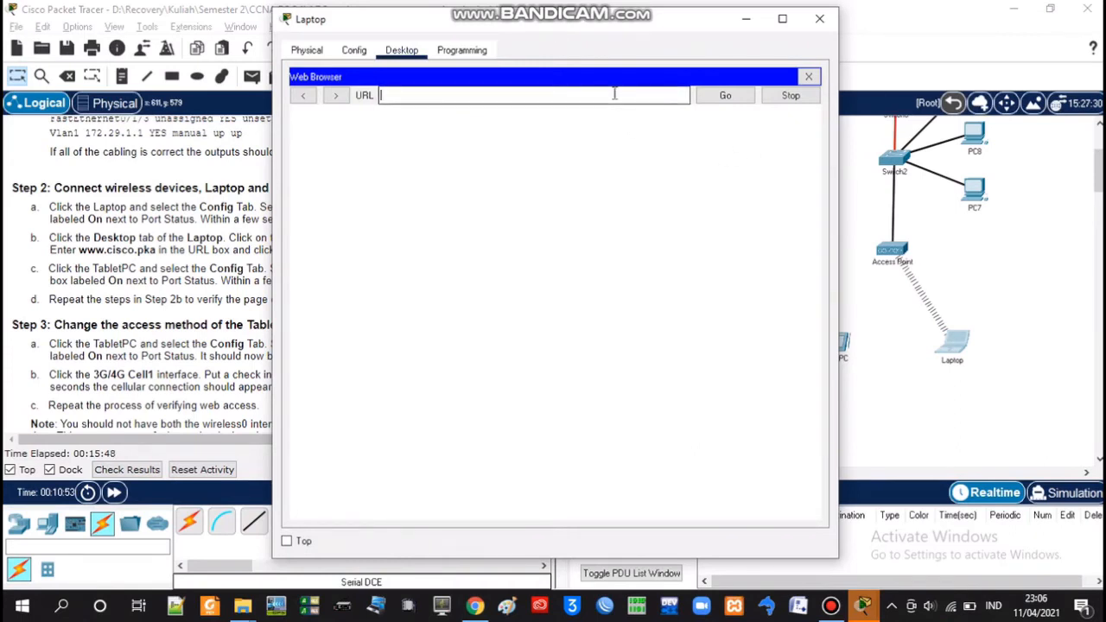
text(www.cisco.pka)
key(Return)
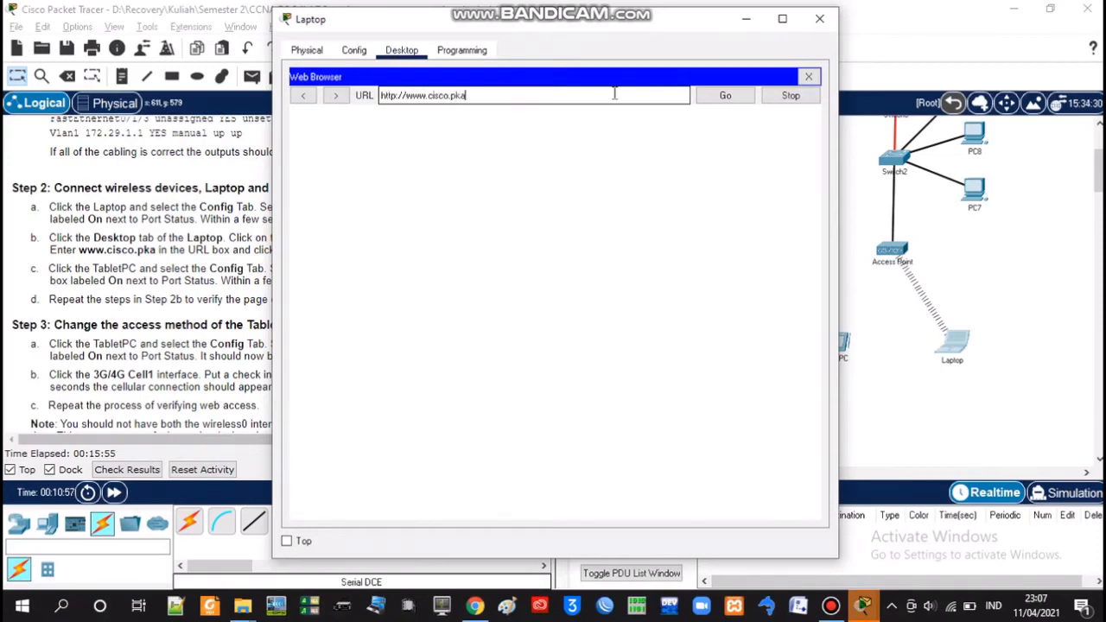
click(725, 96)
drag(670, 21, 946, 30)
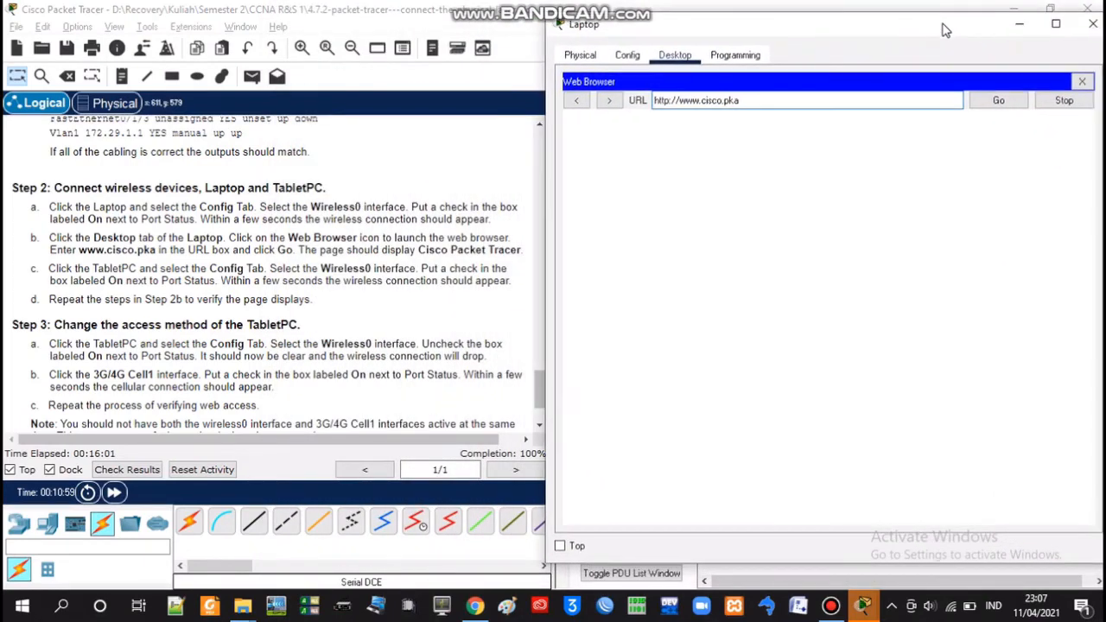
click(994, 106)
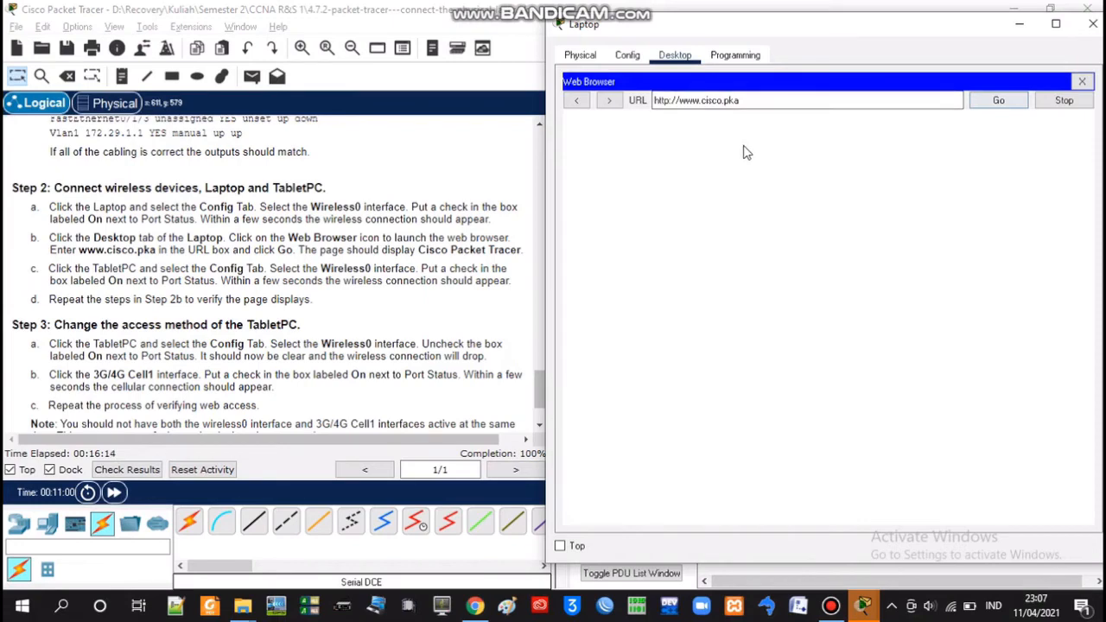
click(979, 103)
drag(752, 34, 737, 24)
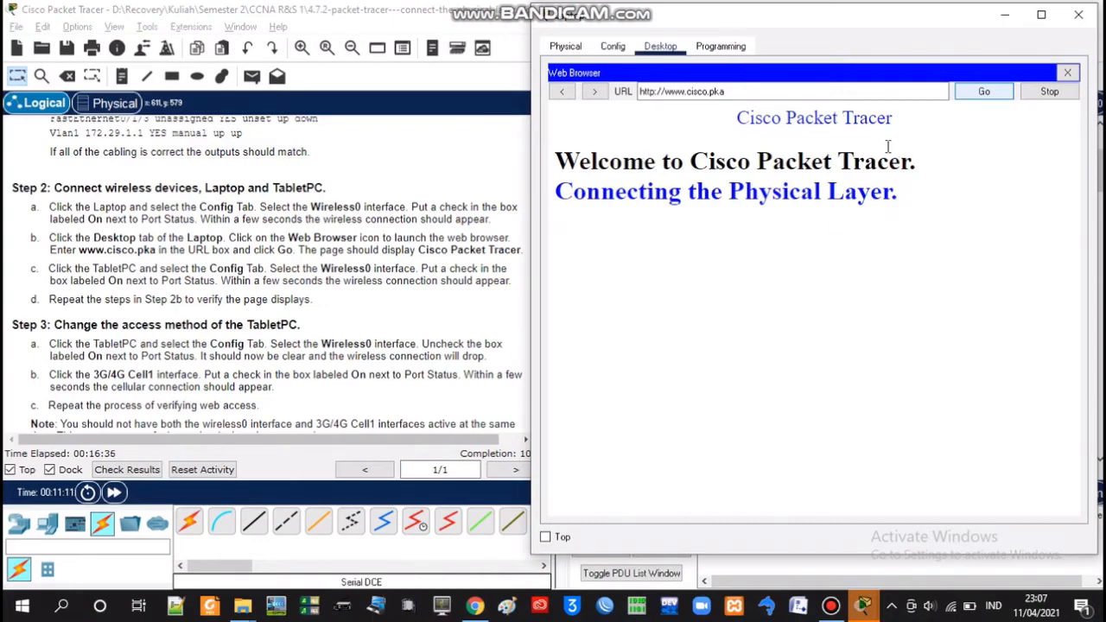
click(1005, 15)
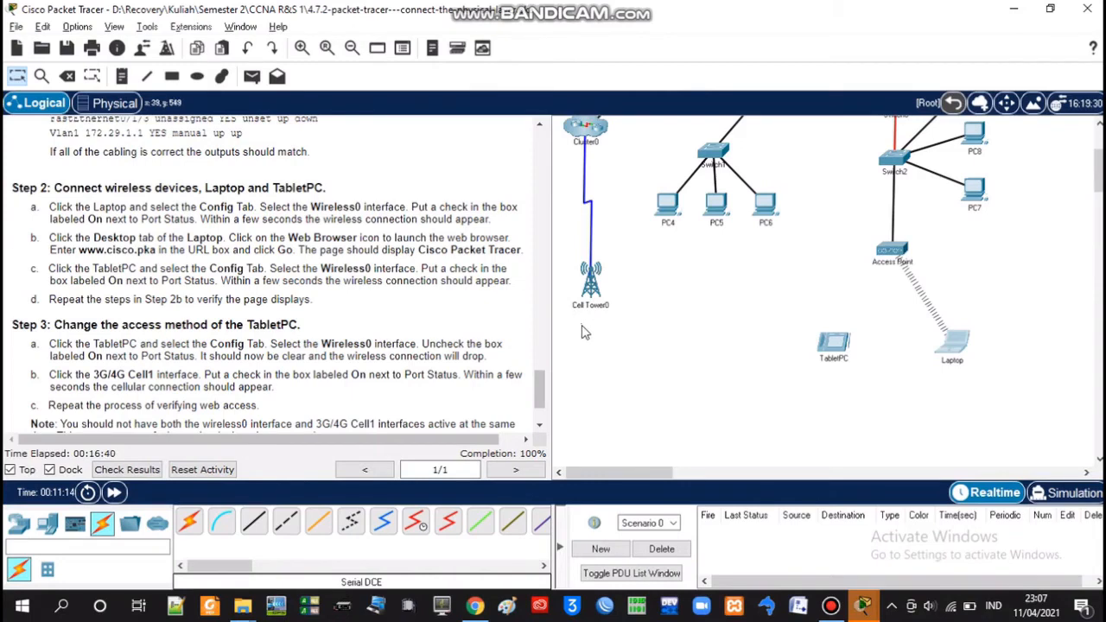
Turn on the port status of the TabletPC's Wireless0 interface.
click(846, 343)
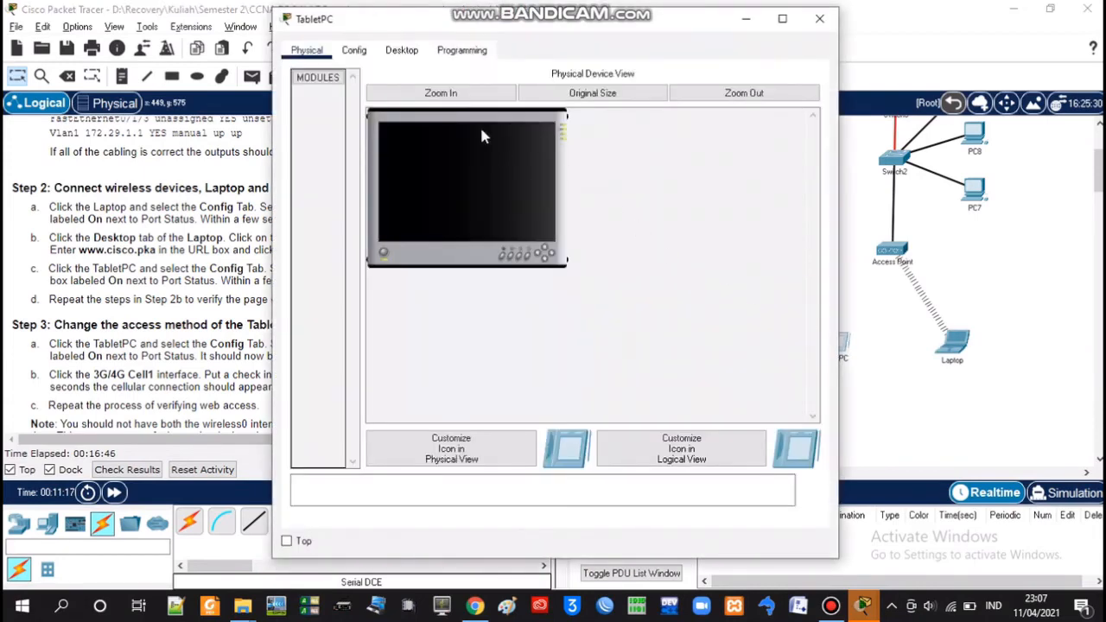
click(354, 52)
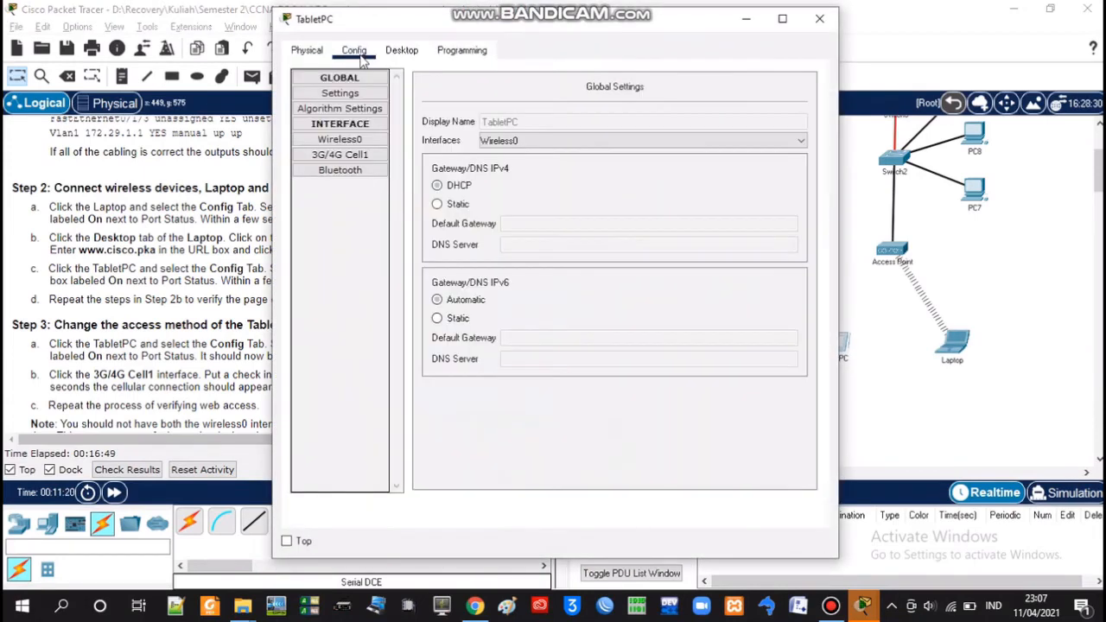
click(361, 141)
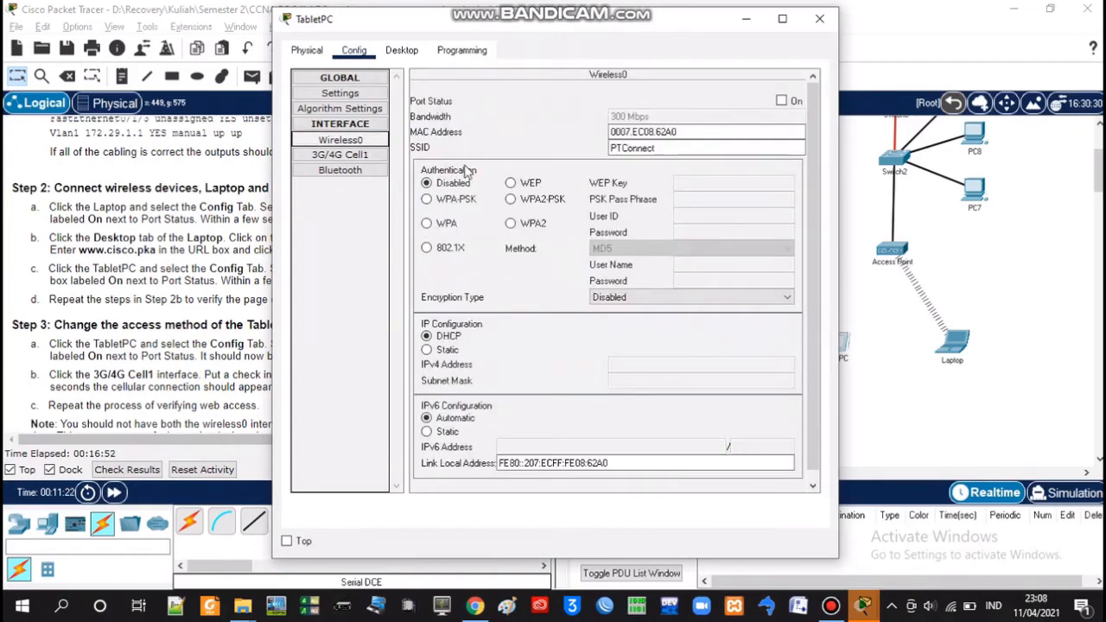
click(782, 102)
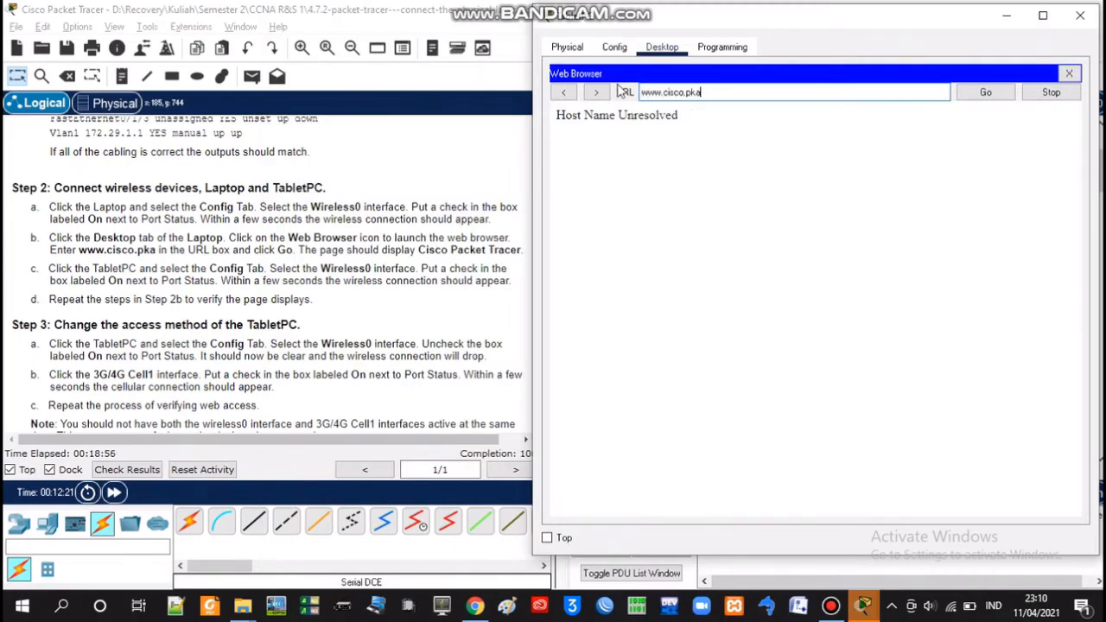
key(Return)
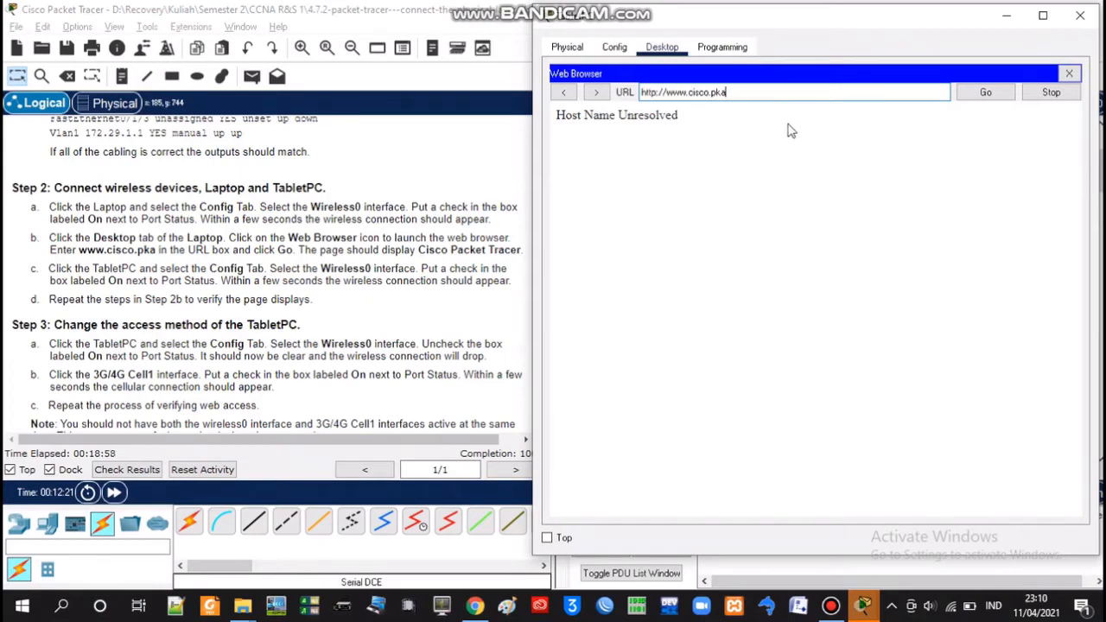
click(971, 95)
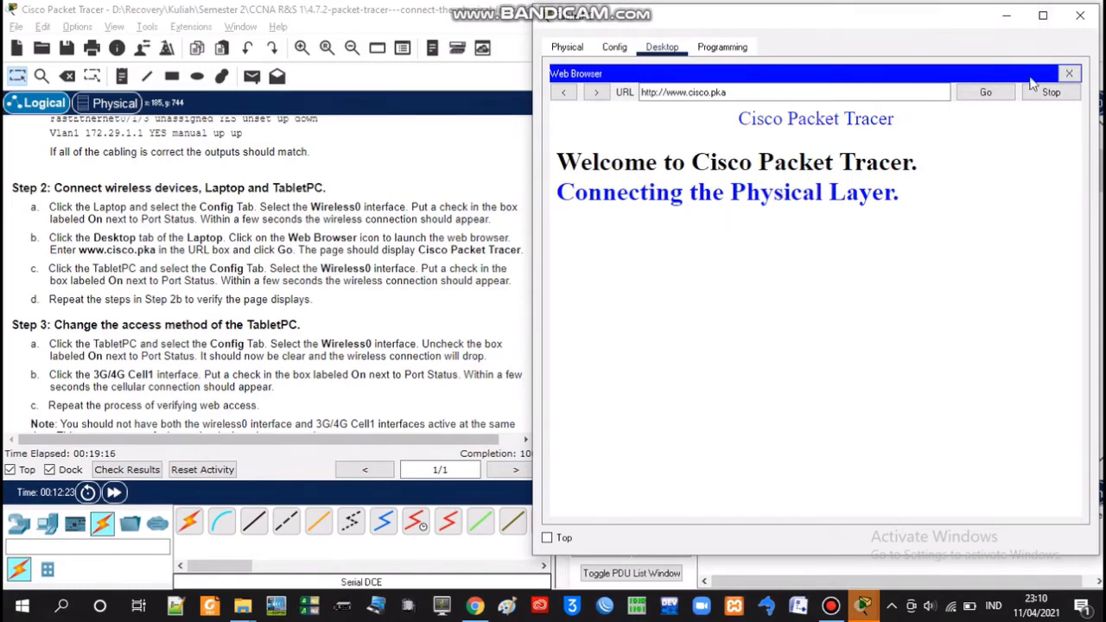
click(1007, 17)
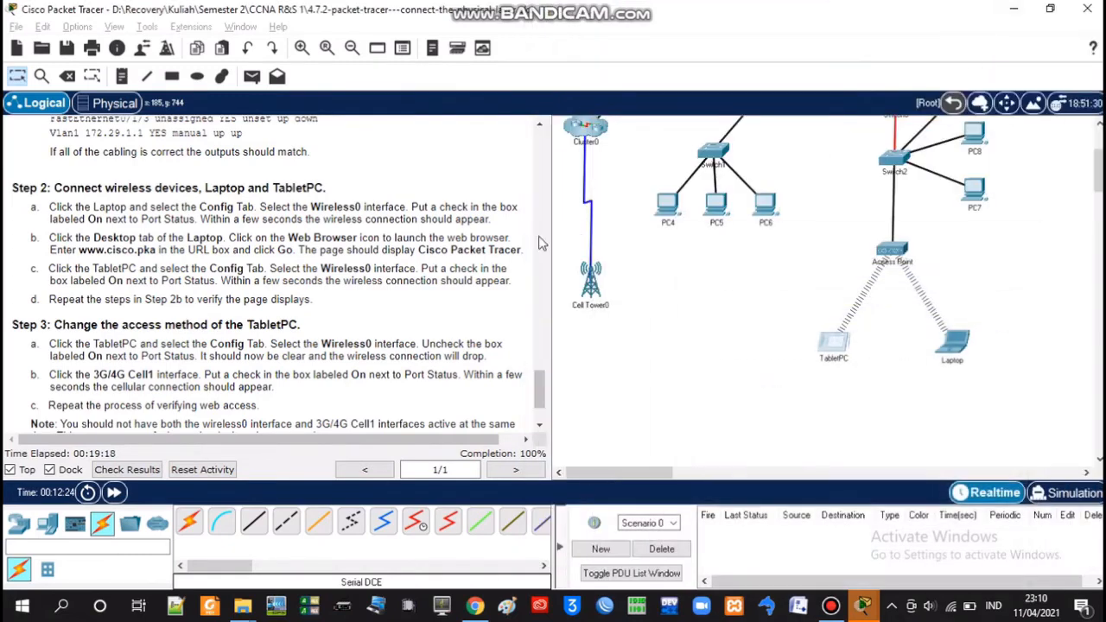
Read Steps 3 and 4 of the instructions and turn off the port status of the TabletPC's Wireless0 interface.
scroll(339, 289, down, 1)
scroll(340, 290, down, 1)
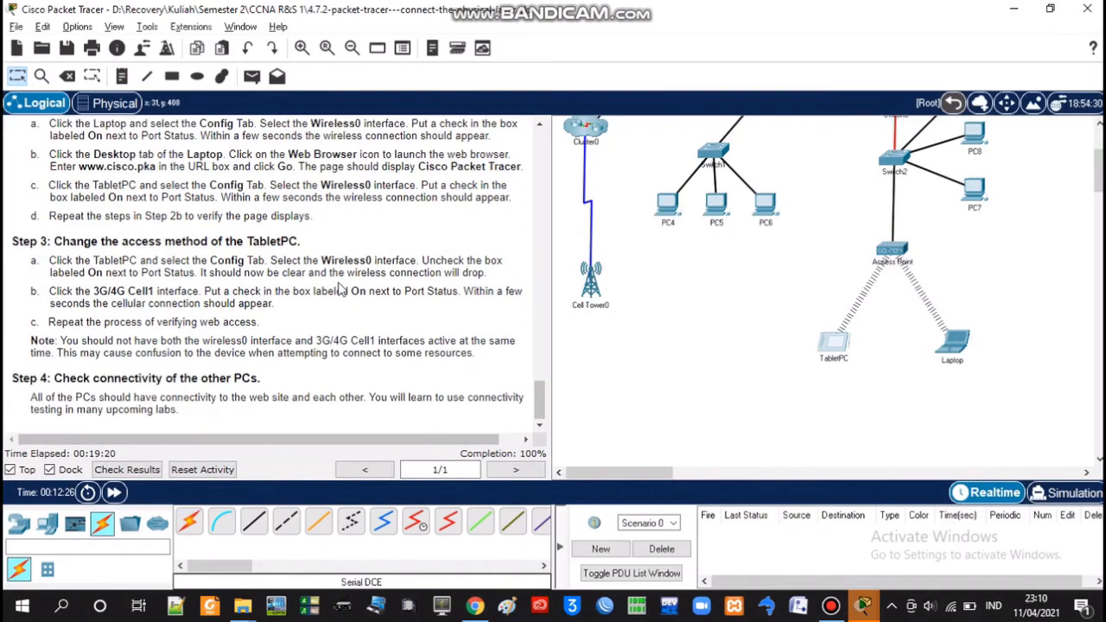
scroll(340, 290, up, 1)
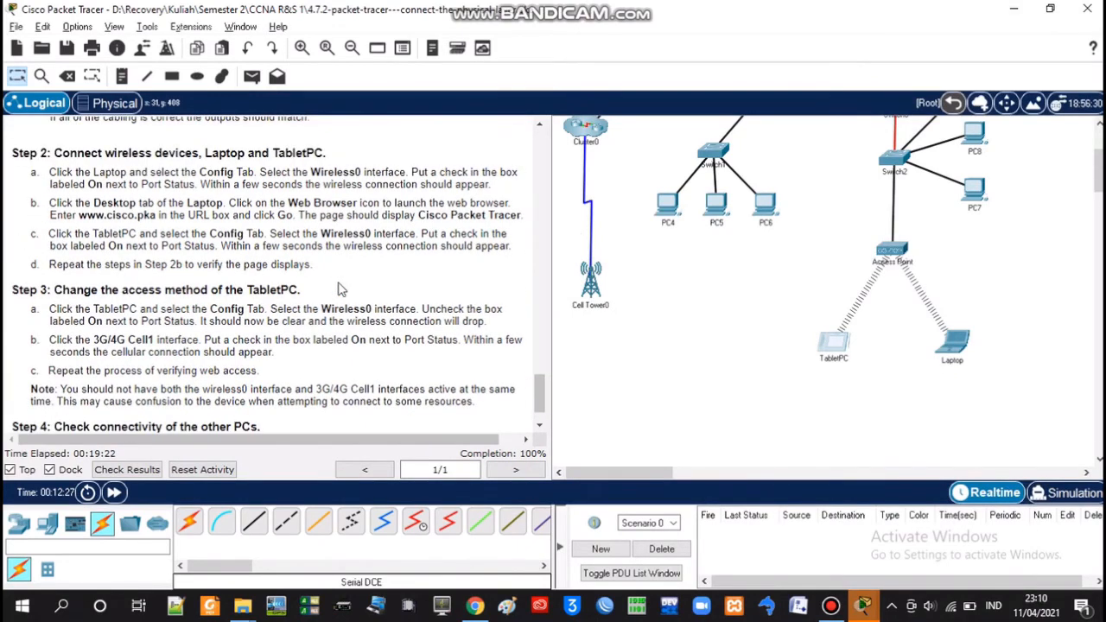
scroll(340, 289, down, 1)
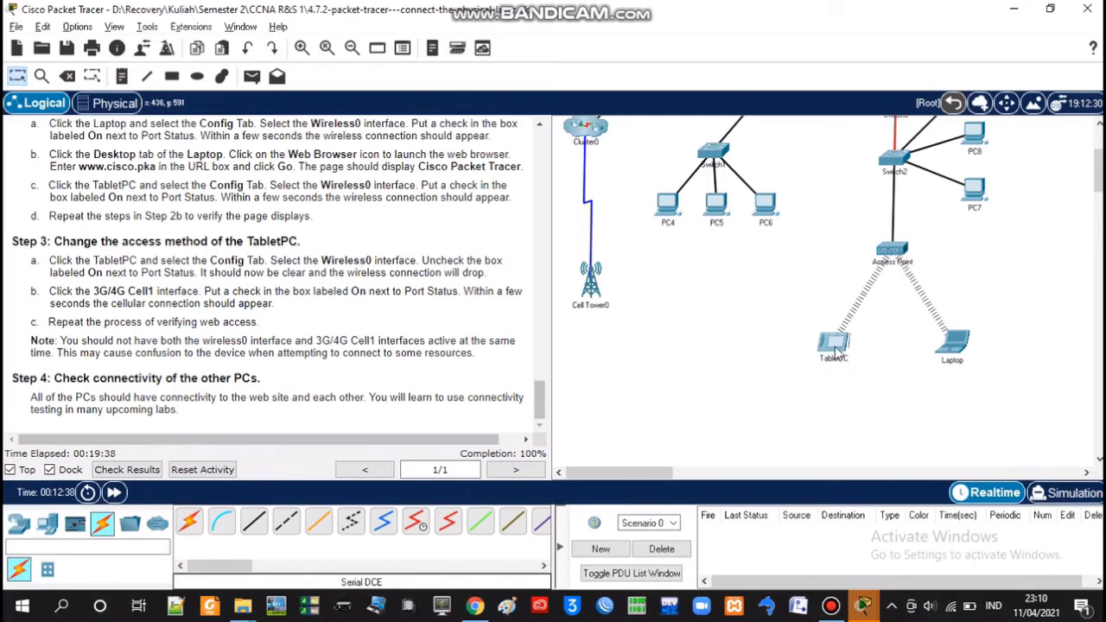
click(837, 354)
click(636, 106)
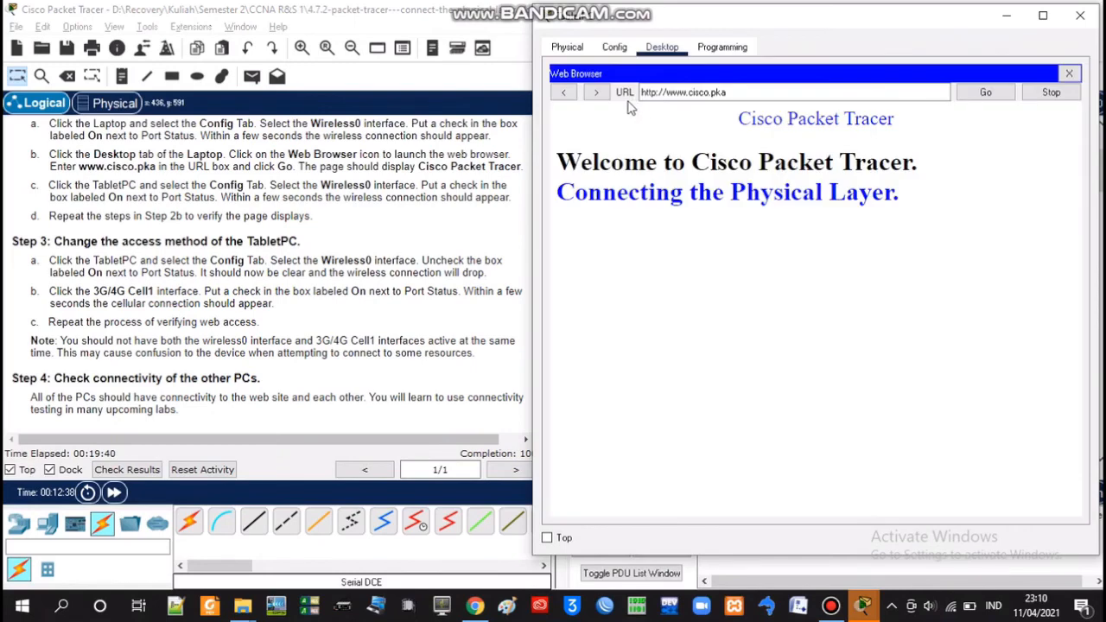
click(579, 48)
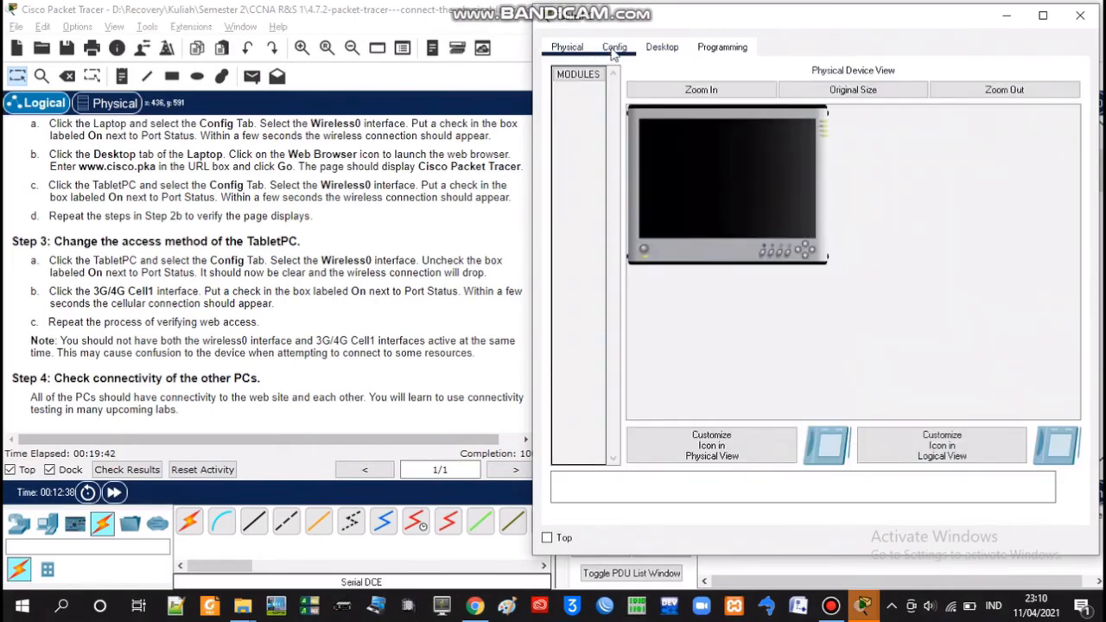
click(613, 48)
click(634, 140)
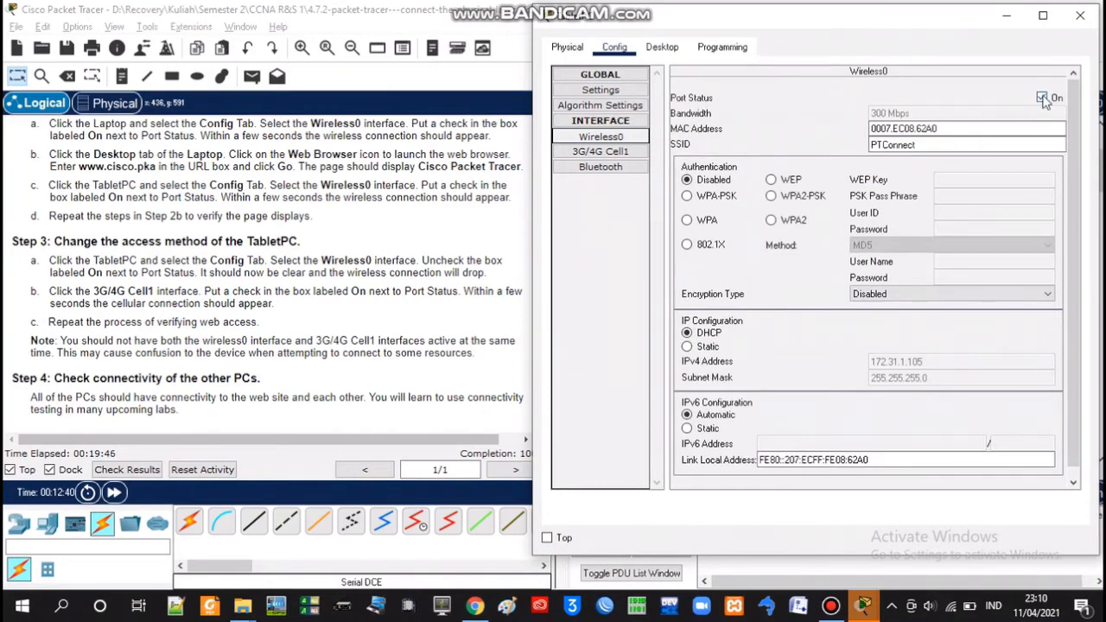
click(1043, 99)
Turn on the port status of the TabletPC's 3G/4G Cell1 interface and minimize the device window.
click(596, 154)
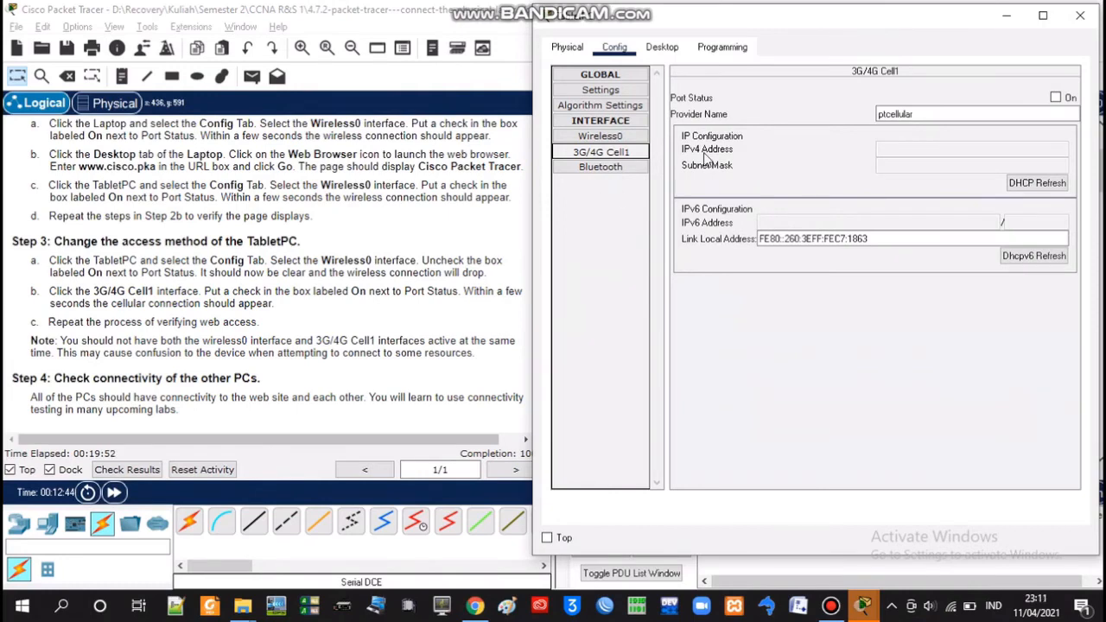
click(1056, 99)
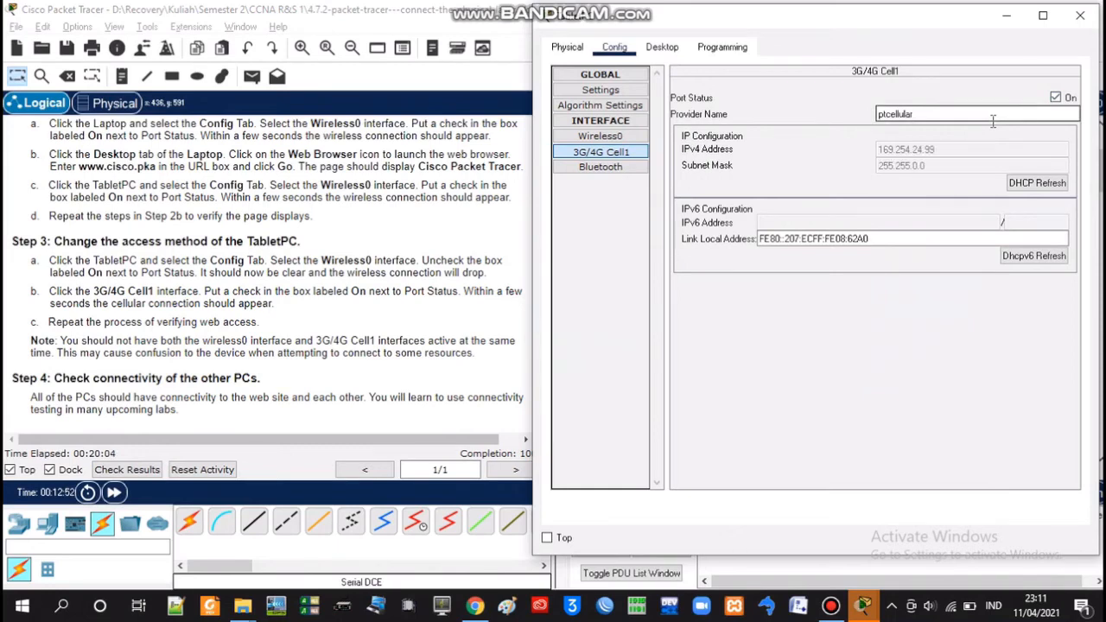
click(1006, 16)
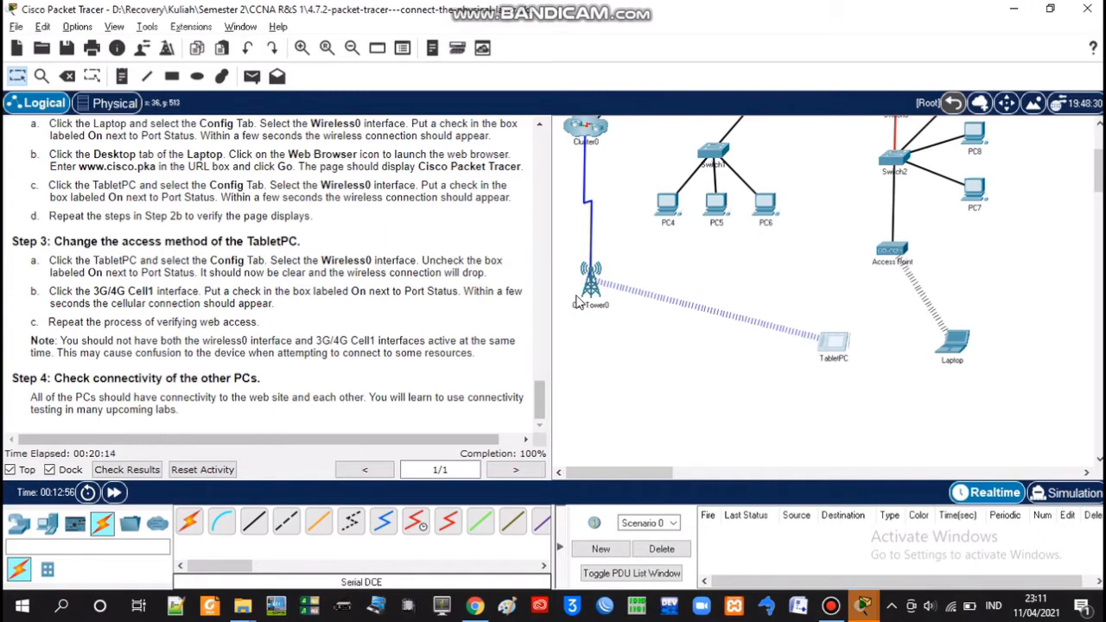
click(835, 347)
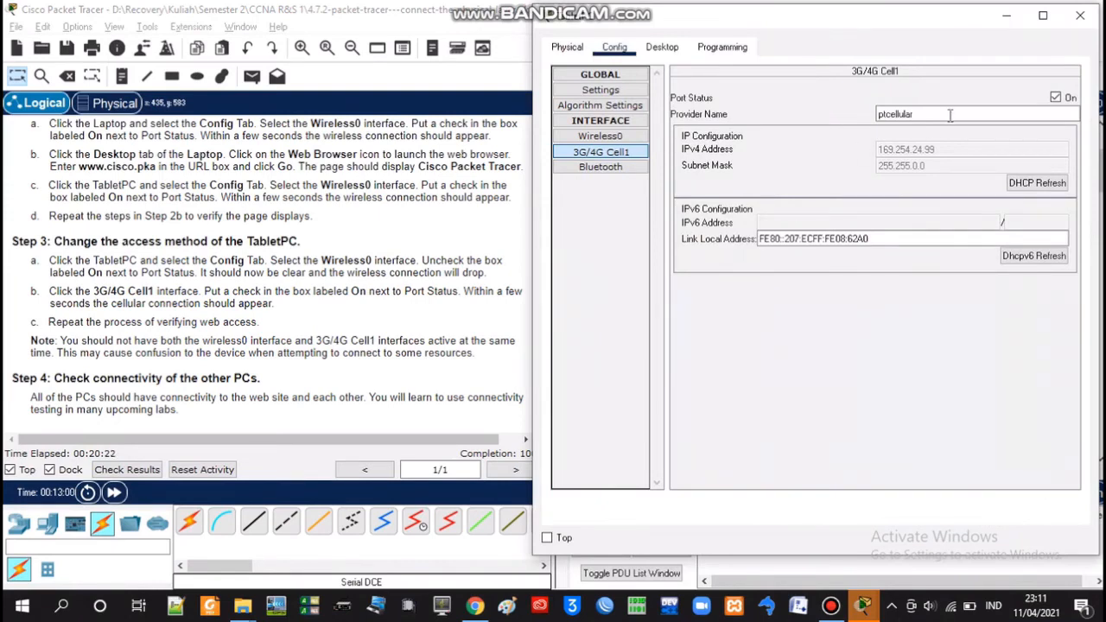
click(660, 54)
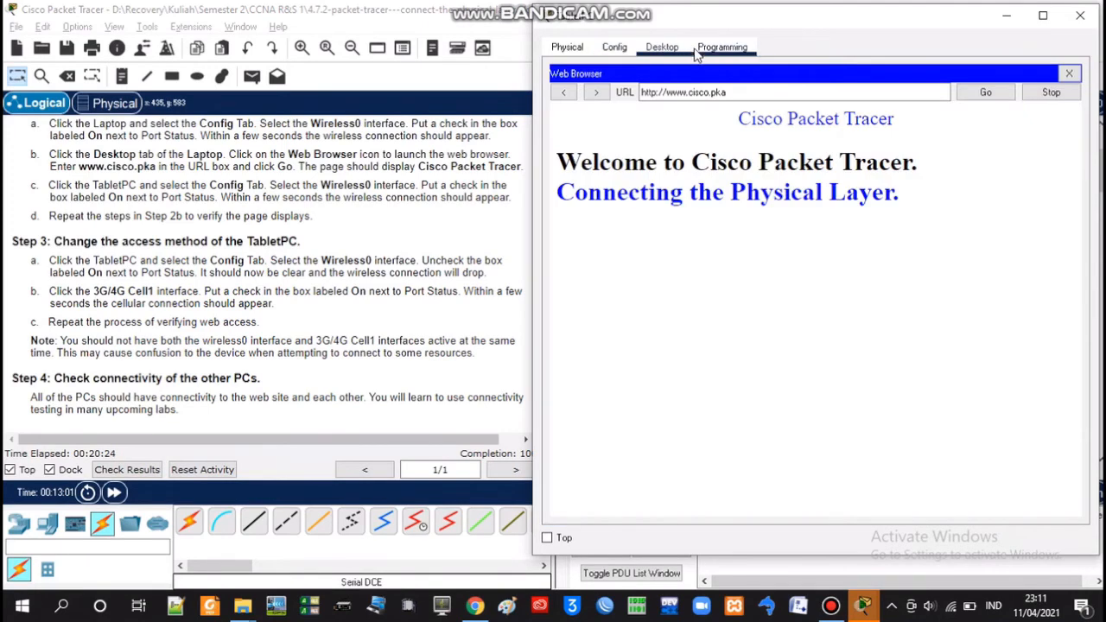
click(699, 47)
click(674, 50)
click(989, 95)
click(819, 95)
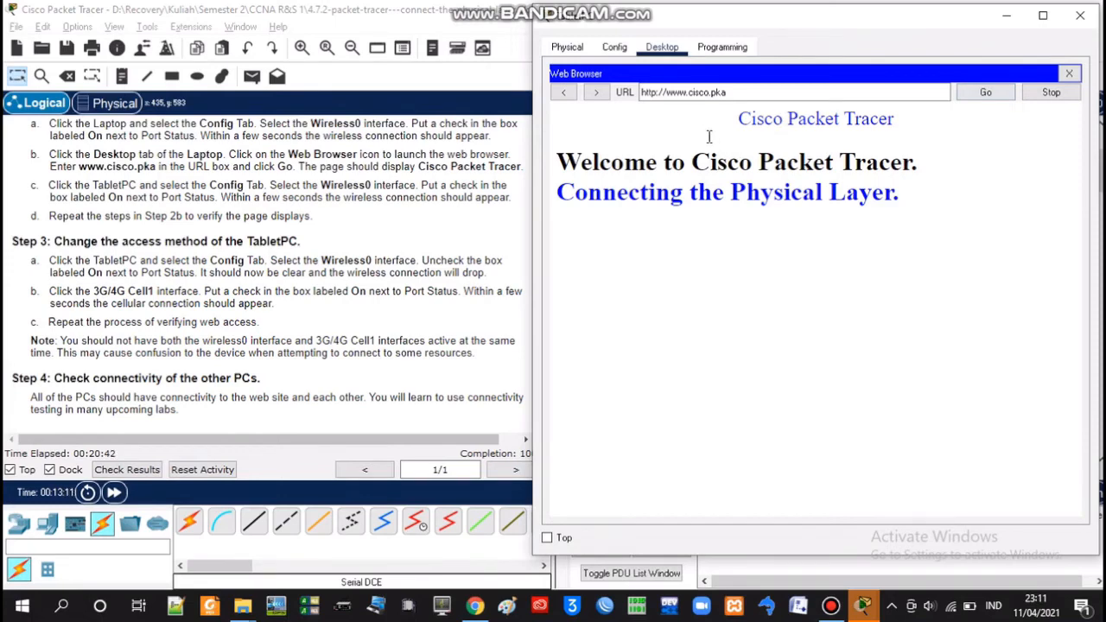
click(677, 97)
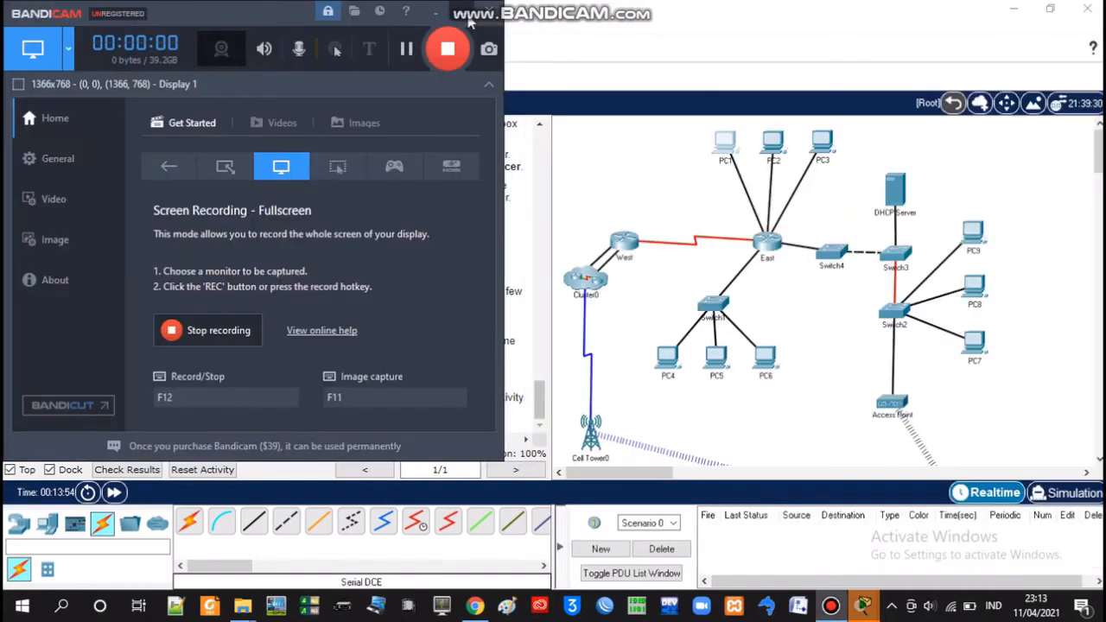
click(1006, 19)
click(464, 19)
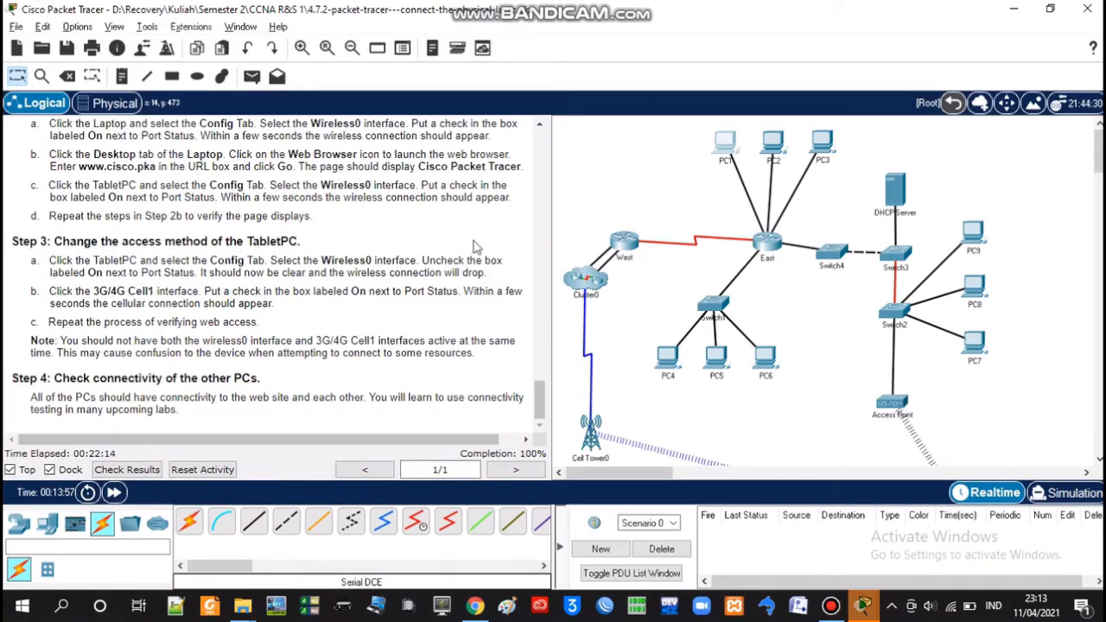
Open PC1's Command Prompt and write the start of a ping command.
click(723, 142)
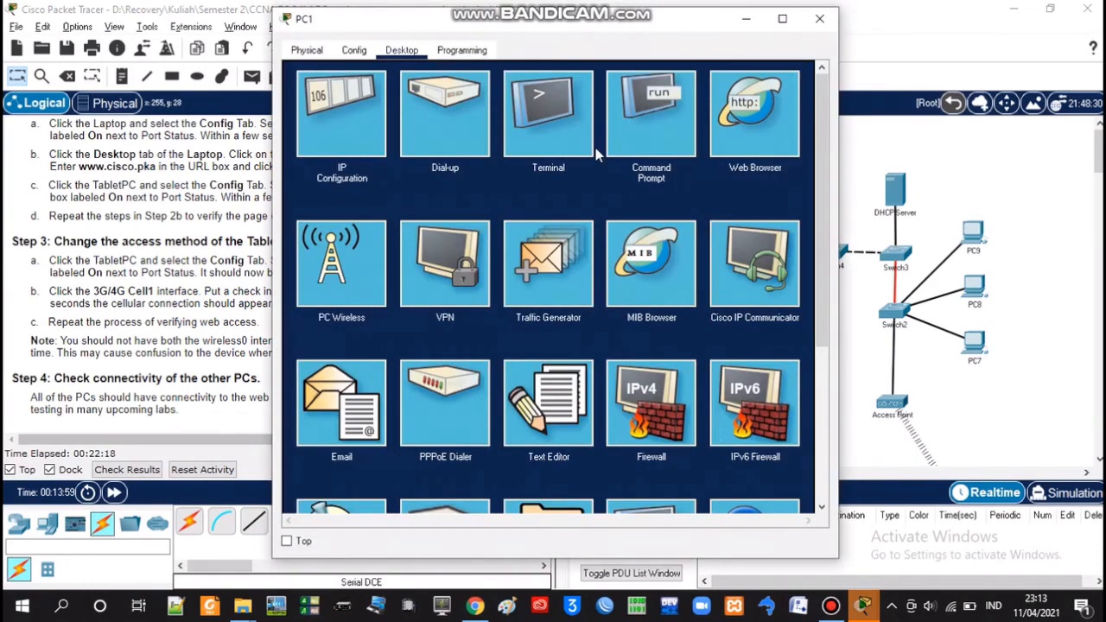
click(636, 117)
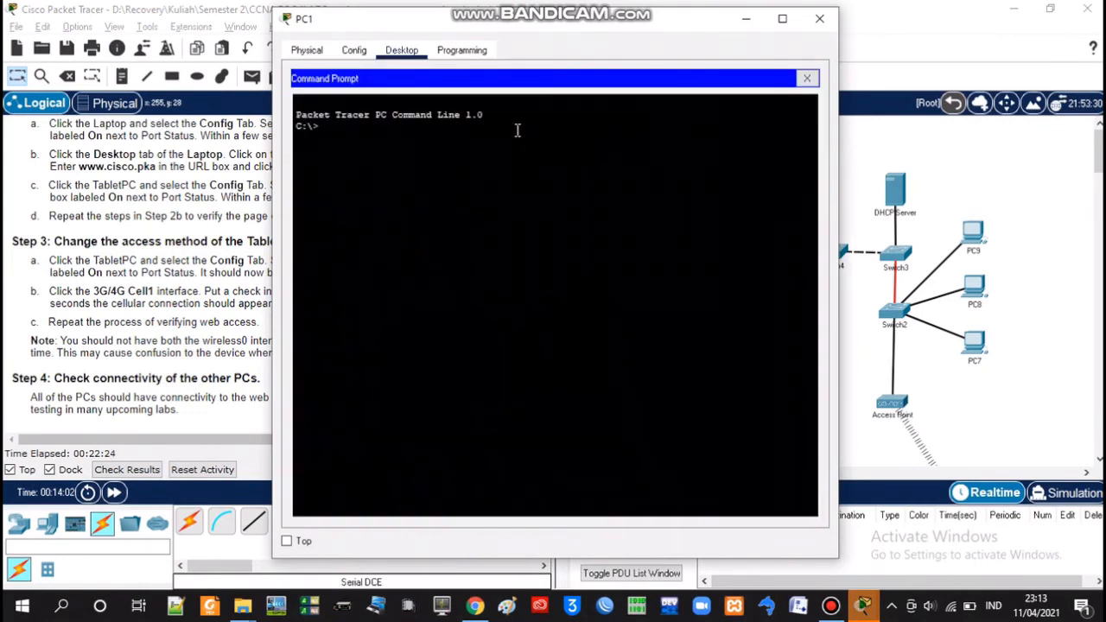
text(ping)
key(BackSpace)
key(BackSpace)
key(BackSpace)
key(BackSpace)
key(BackSpace)
text(ping)
Look up the target's IPv4 address in the other PC's ipconfig output, ping 172.30.1.102 from PC1, and minimize the other PC's window.
key(alt+Tab)
key(alt+Tab)
key(alt+Tab)
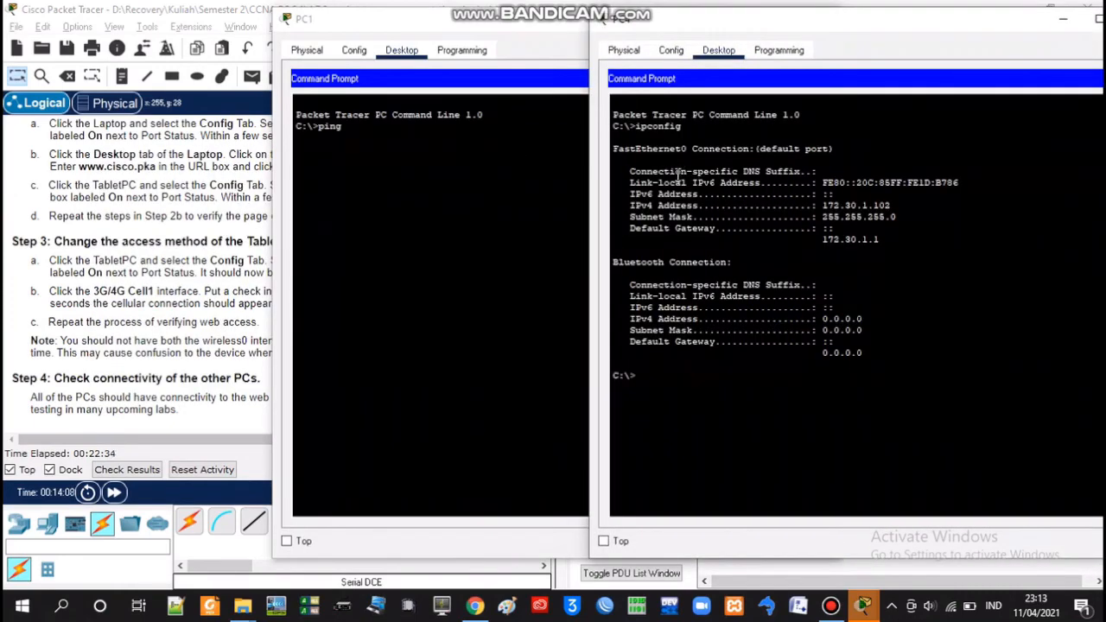
click(537, 151)
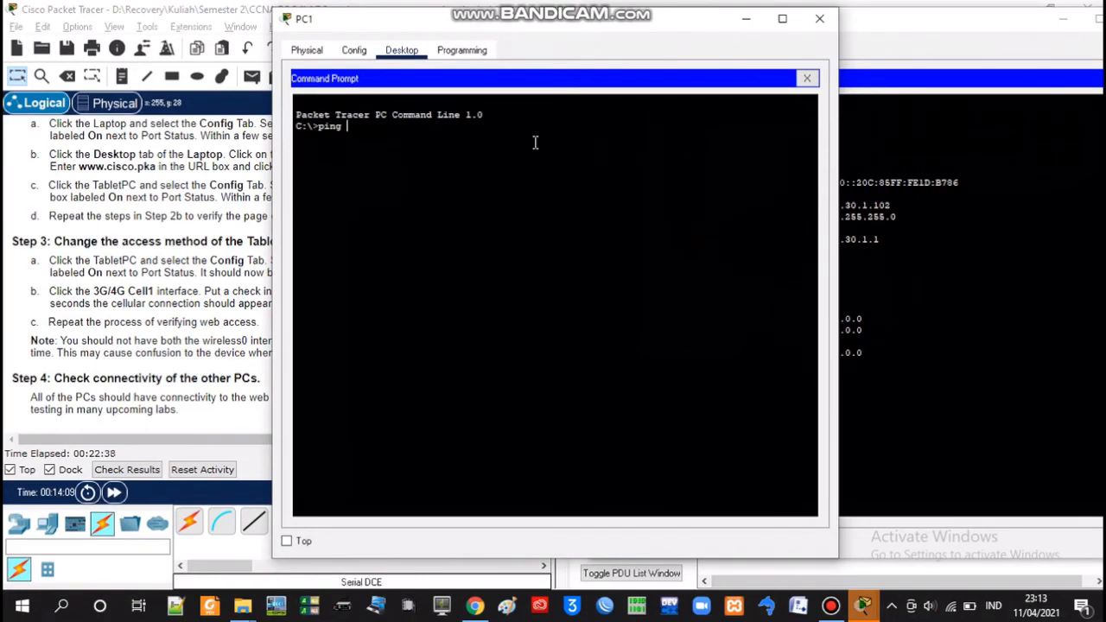
text(172.30.1. 102)
key(BackSpace)
key(BackSpace)
key(BackSpace)
text(102)
key(Return)
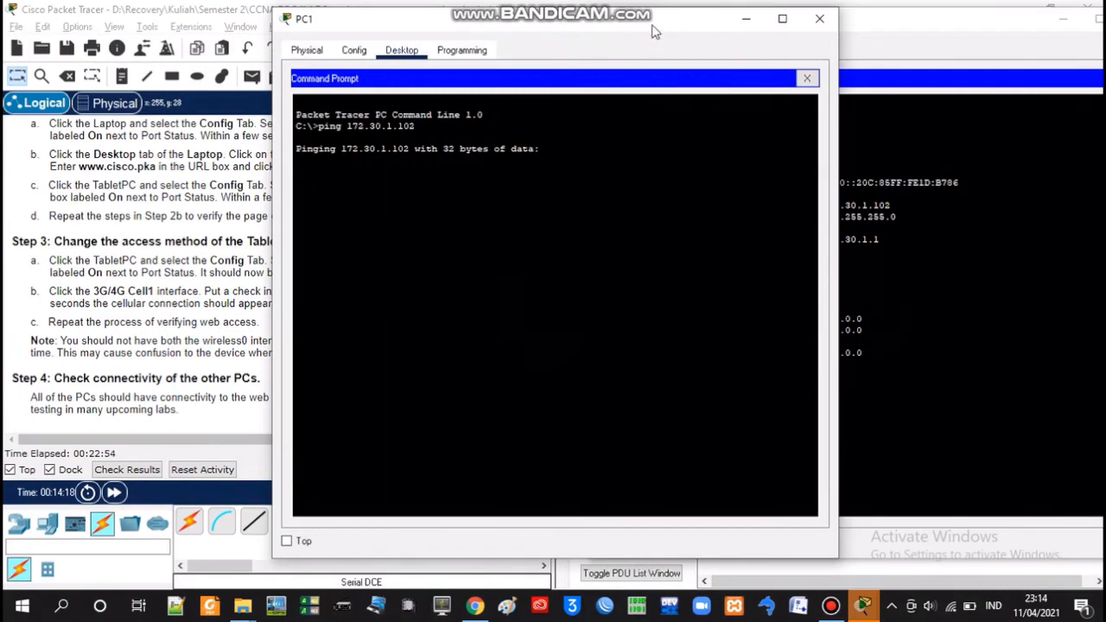
drag(650, 31, 476, 32)
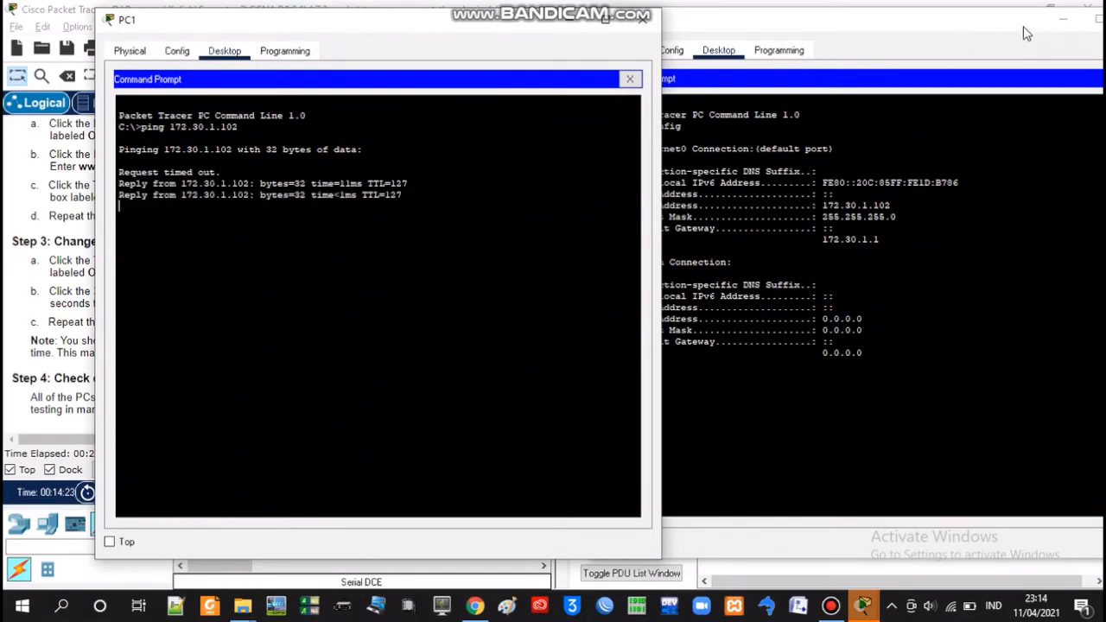
click(1068, 25)
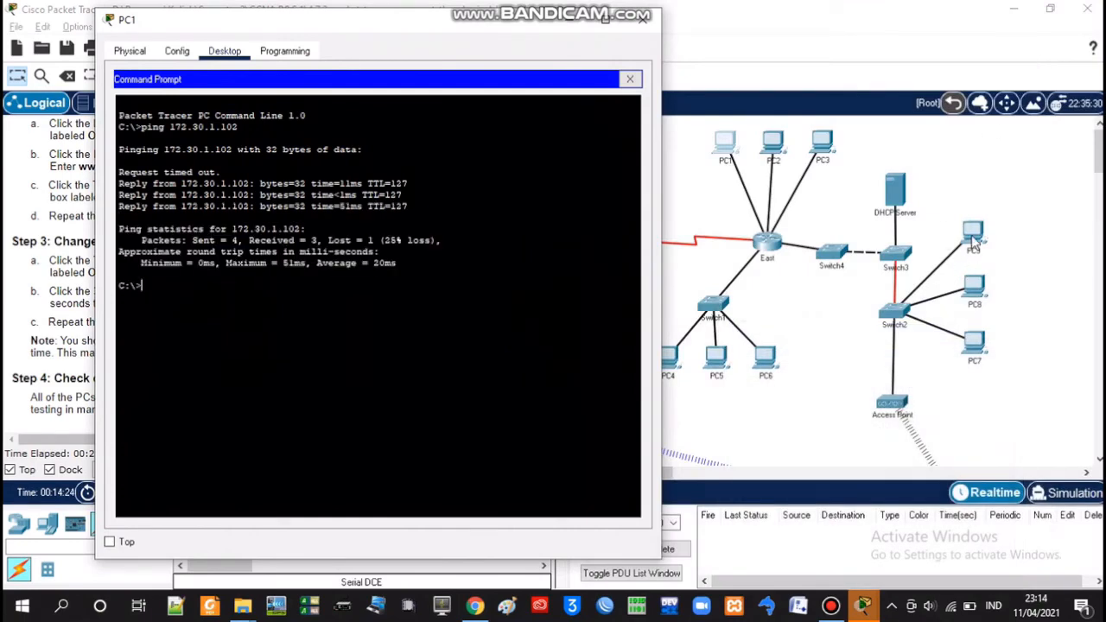
Run ipconfig in PC9's Command Prompt to look up its IPv4 address, and return to PC1's Command Prompt.
click(974, 241)
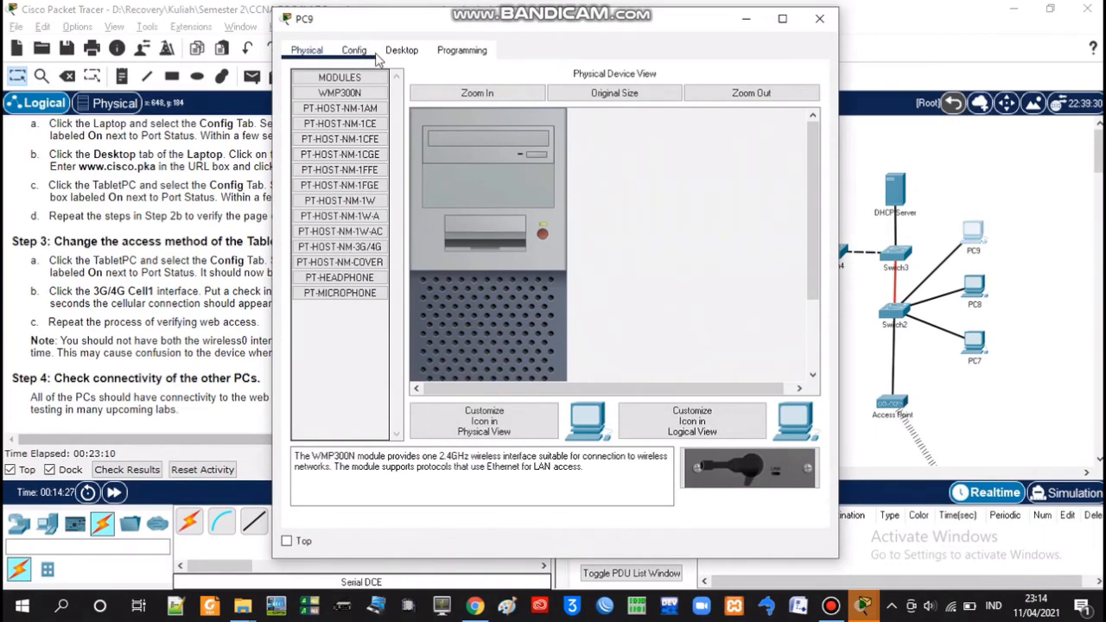
click(370, 52)
click(393, 54)
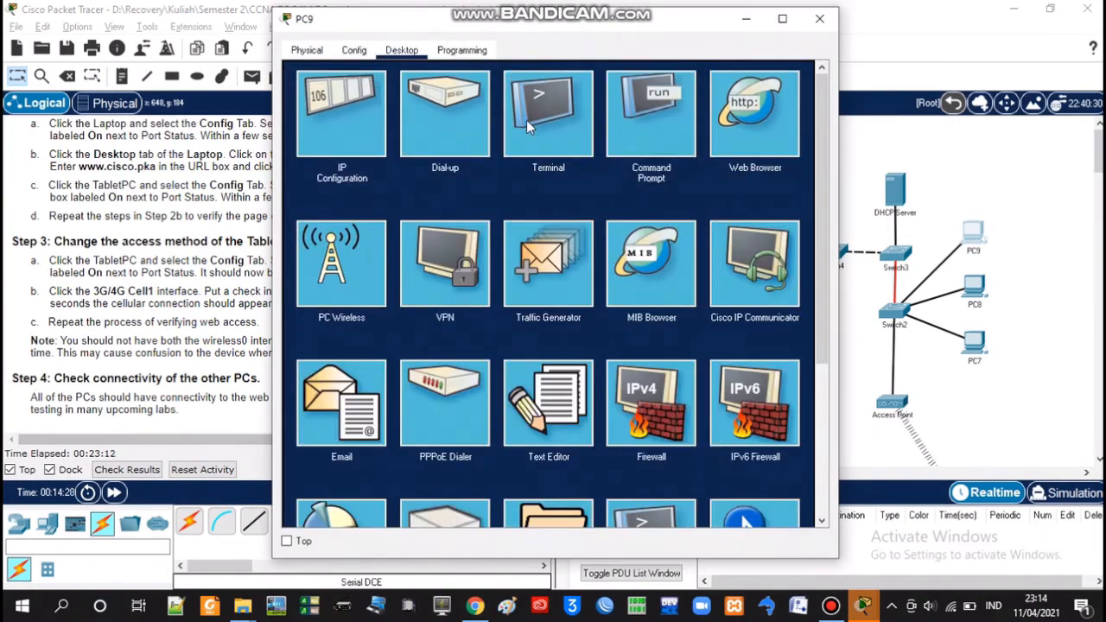
click(638, 119)
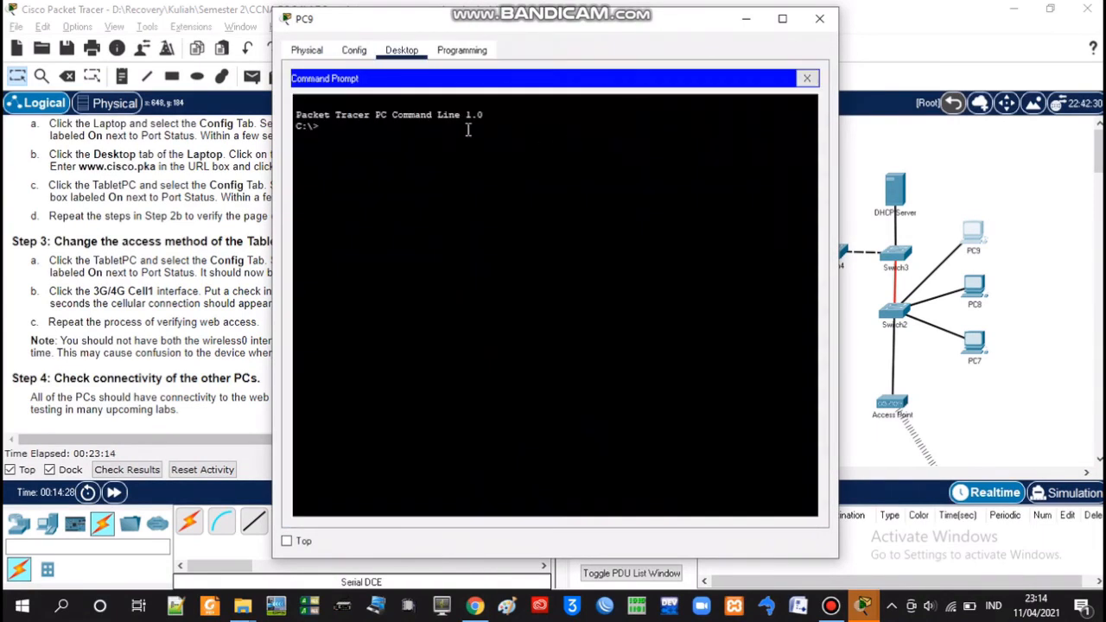
text(ipconfig)
key(Return)
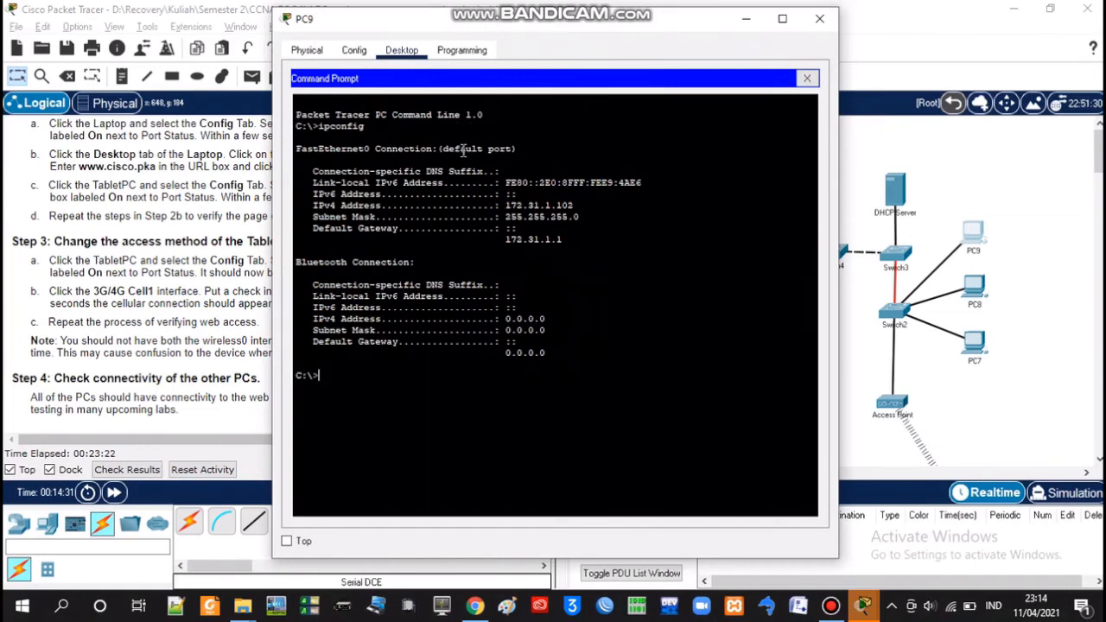
key(alt+Tab)
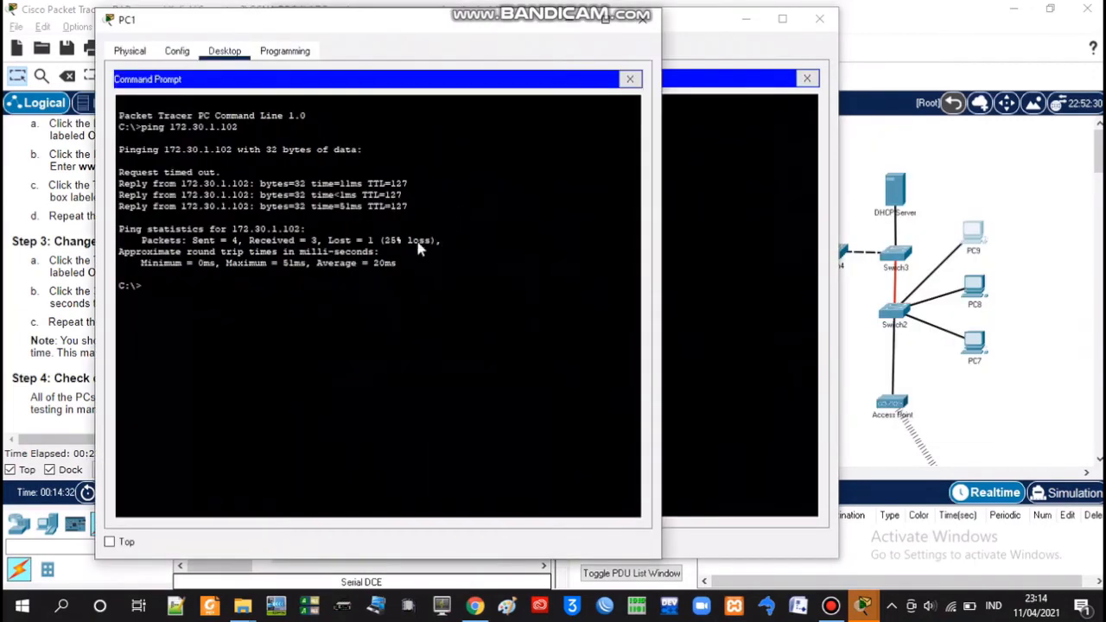
text(172.31.)
key(BackSpace)
key(BackSpace)
key(BackSpace)
key(BackSpace)
key(BackSpace)
key(BackSpace)
key(BackSpace)
key(BackSpace)
Recall the previous ping command in PC1's Command Prompt and change its target address to 172.31.1.105.
key(Up)
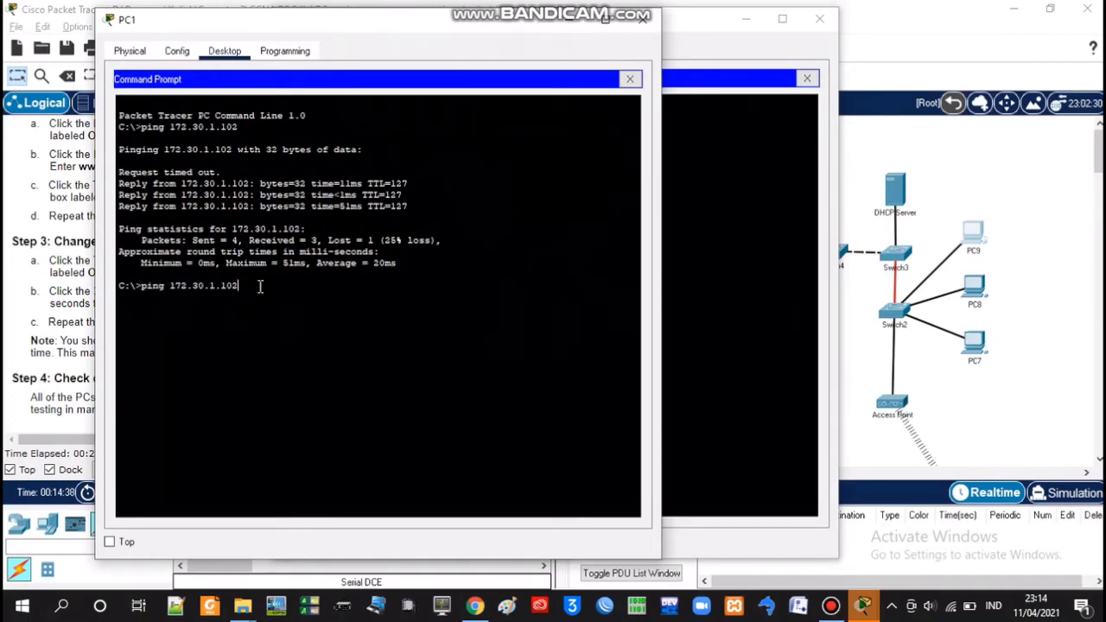
key(Left)
key(Left)
key(Left)
key(Left)
key(Left)
key(Left)
key(BackSpace)
text(1)
key(Right)
key(Right)
key(BackSpace)
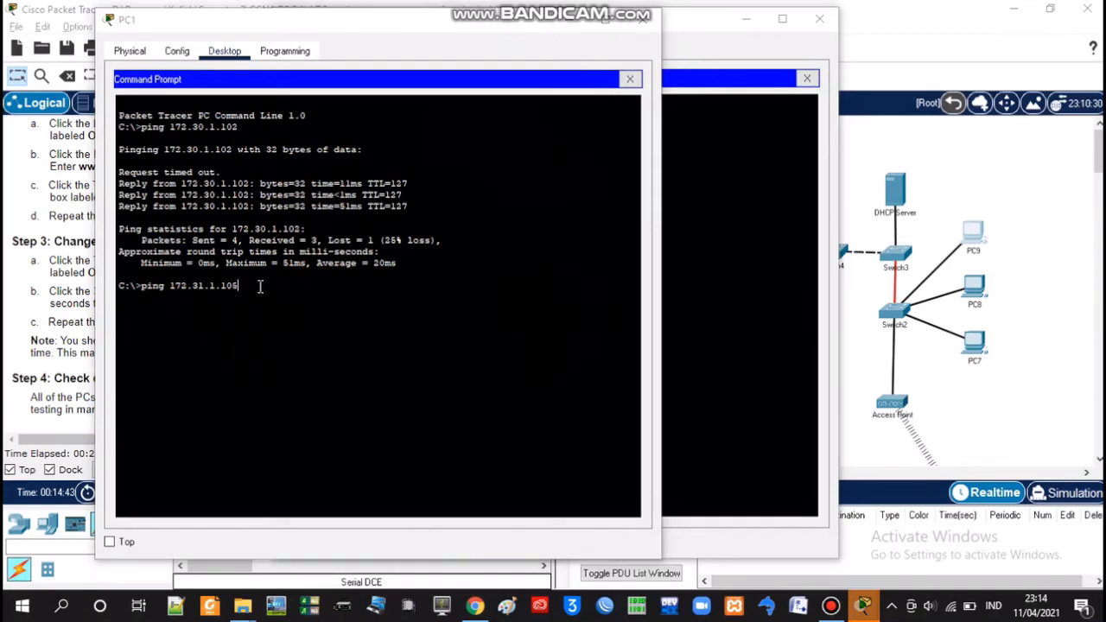
Recheck PC9's IPv4 address in its ipconfig output and return to PC1's Command Prompt.
key(alt+Tab)
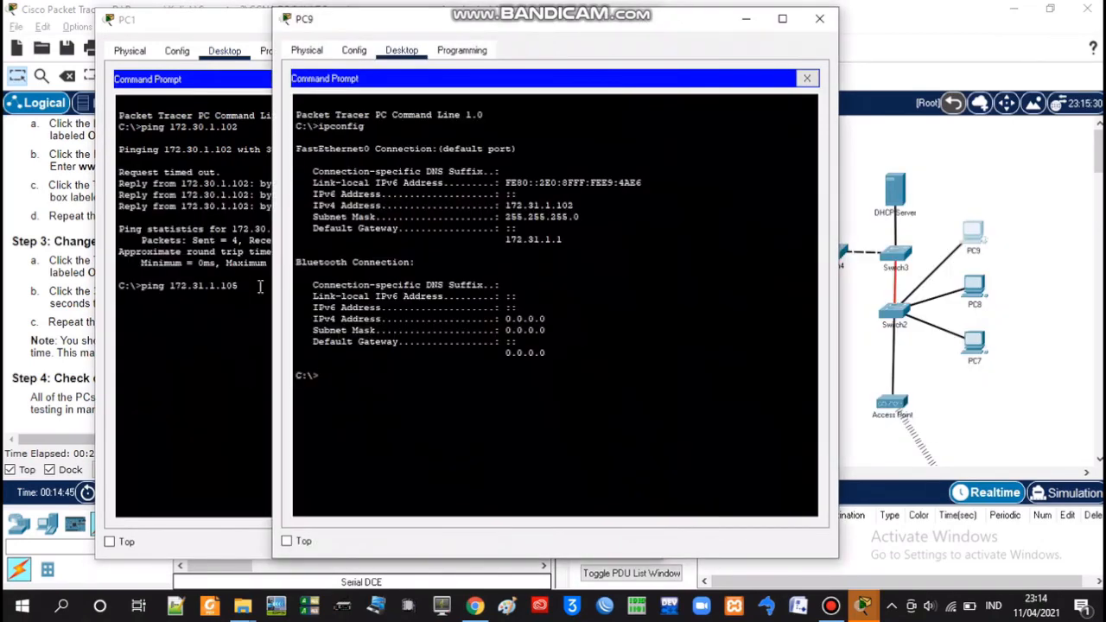
key(alt+Tab)
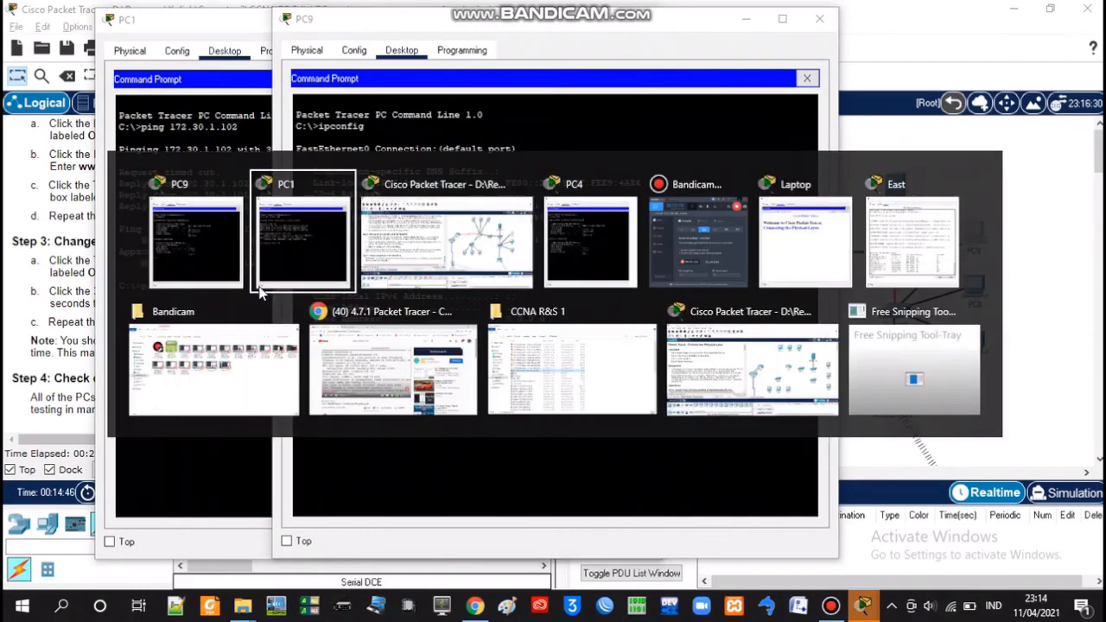
click(296, 230)
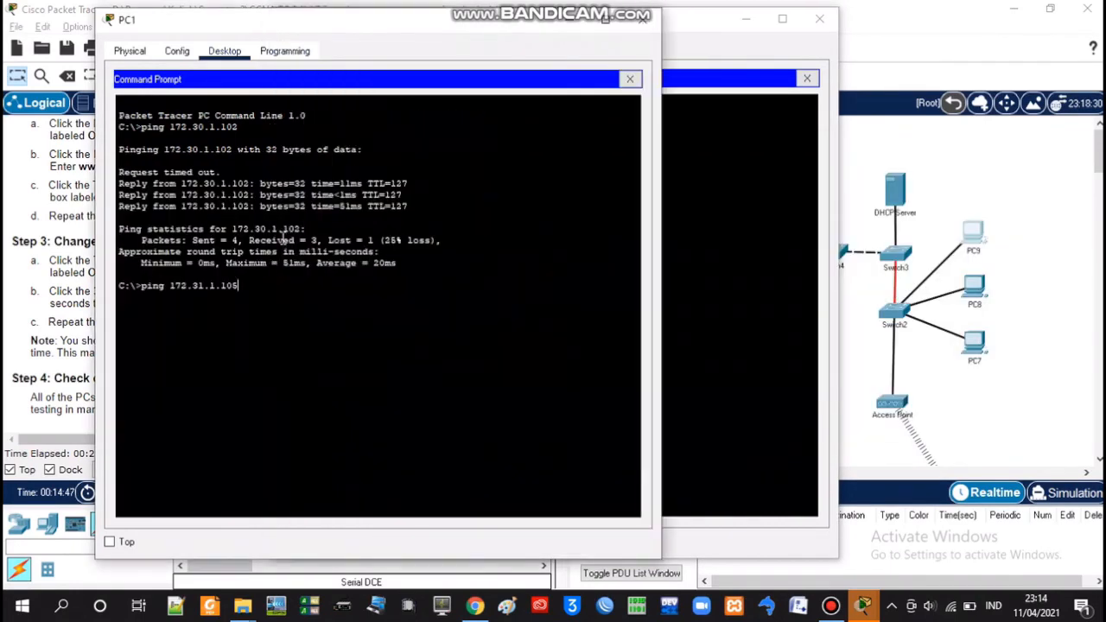
key(alt+Tab)
click(281, 285)
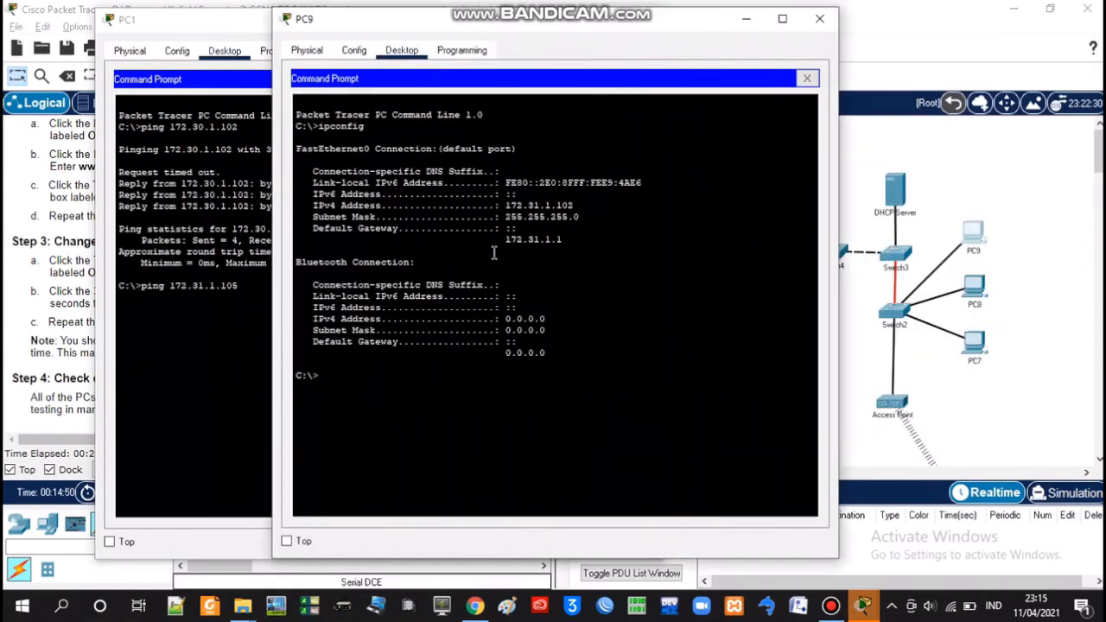
click(216, 331)
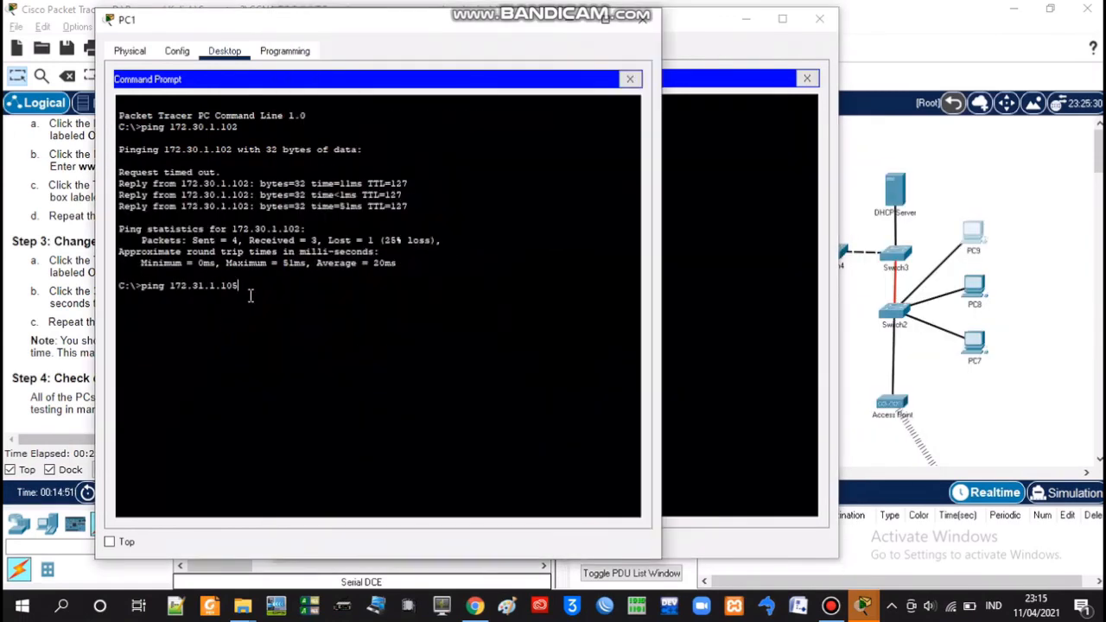
Correct the target to 172.31.1.102, ping PC9 from PC1, and minimize both PC windows.
key(BackSpace)
text(2)
key(Return)
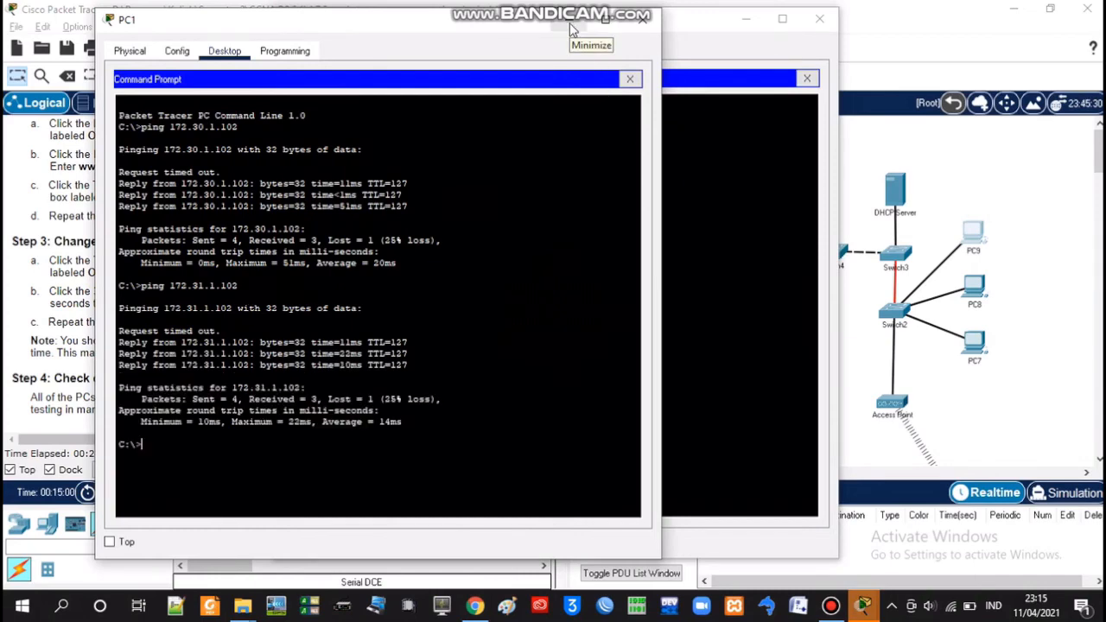
click(570, 29)
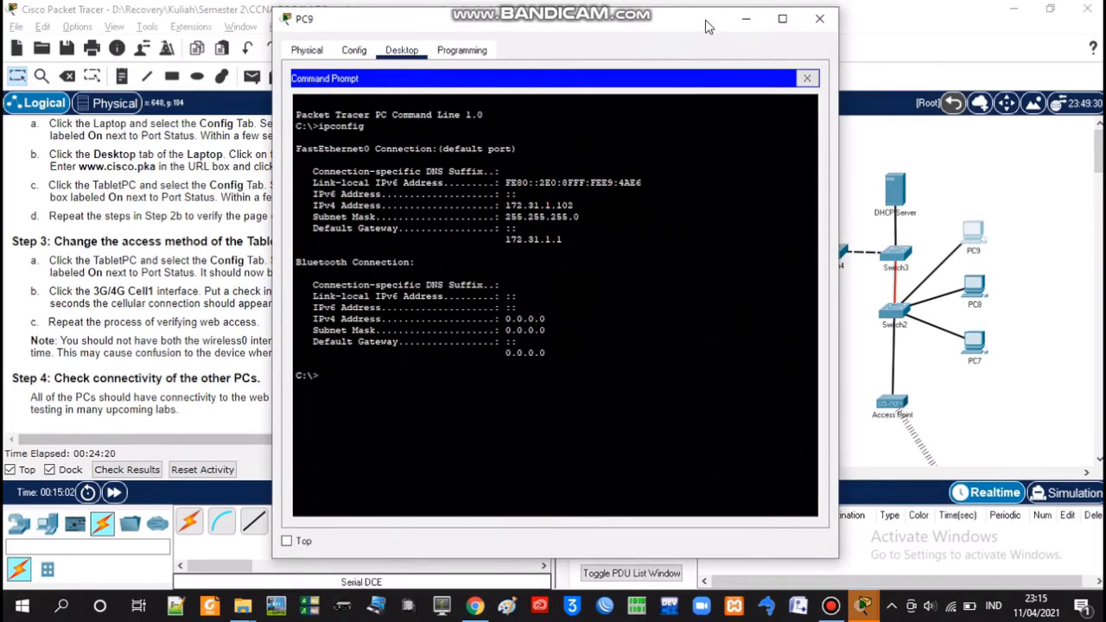
click(748, 21)
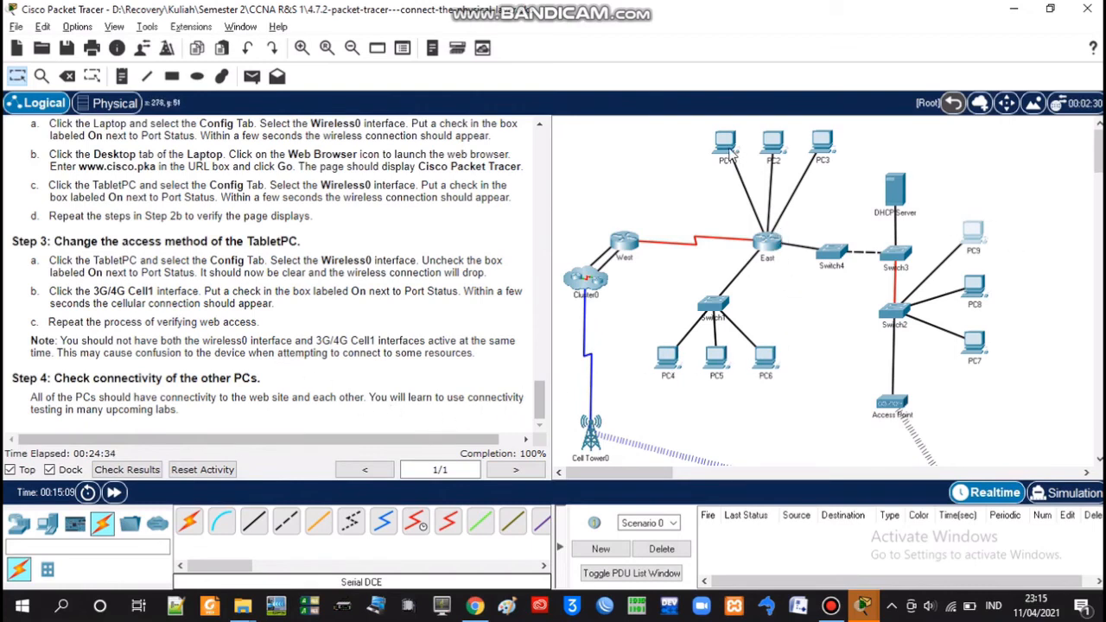
click(769, 143)
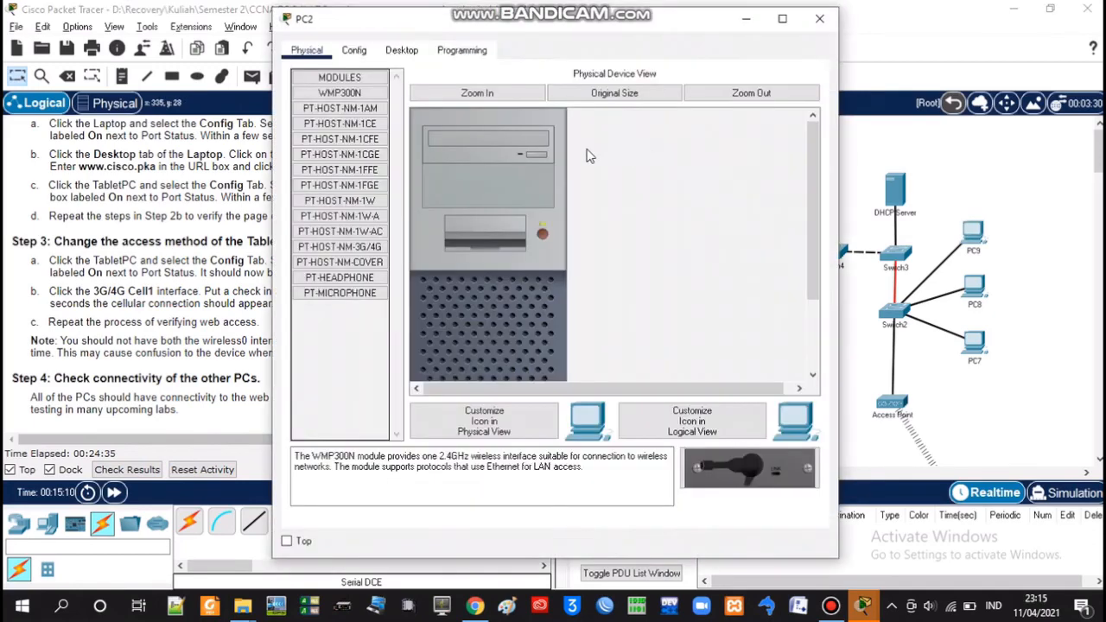
click(401, 52)
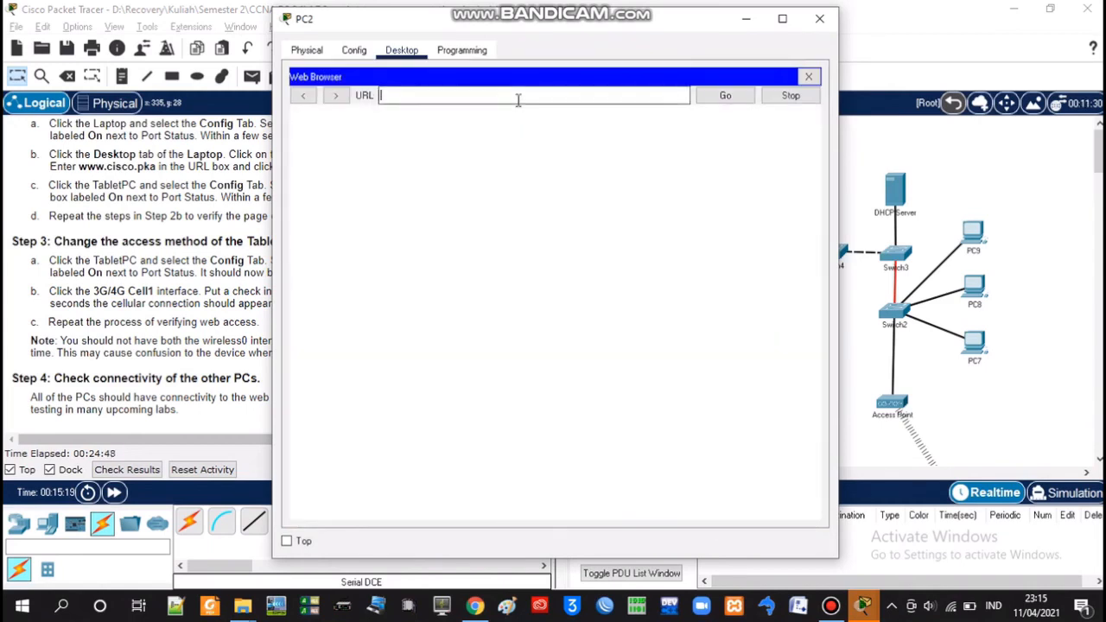
text(www.c)
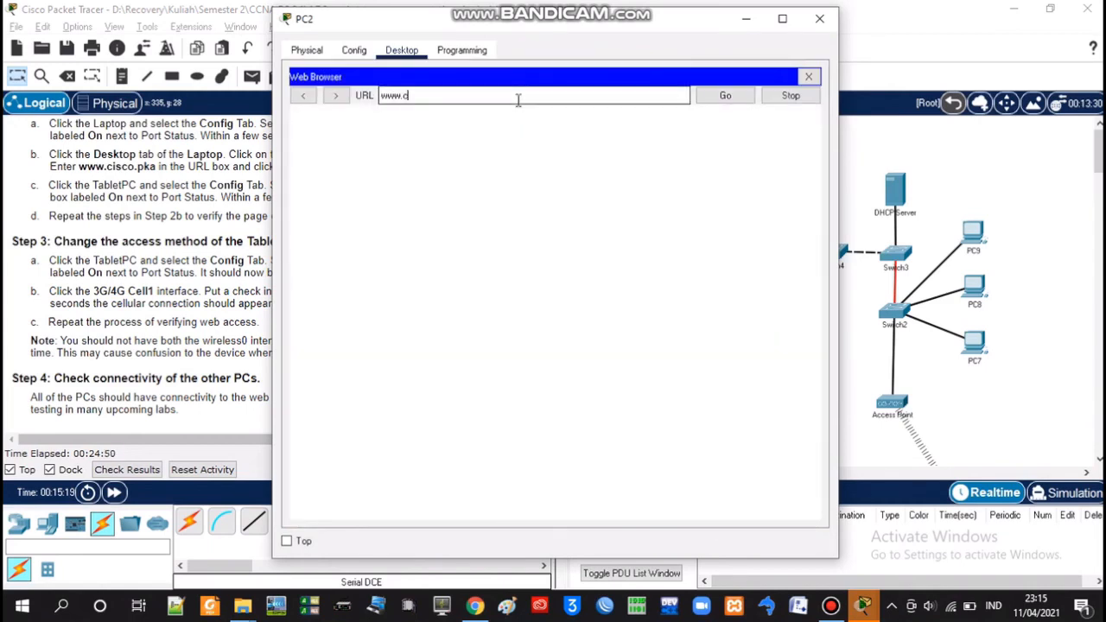
text(isco.pka)
click(740, 101)
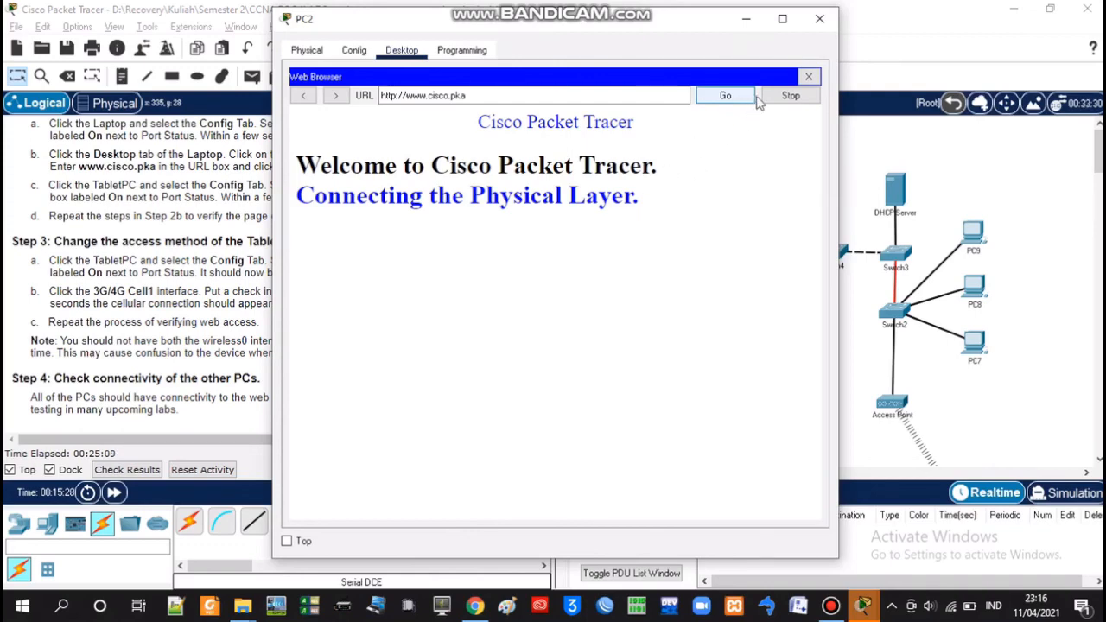
click(819, 18)
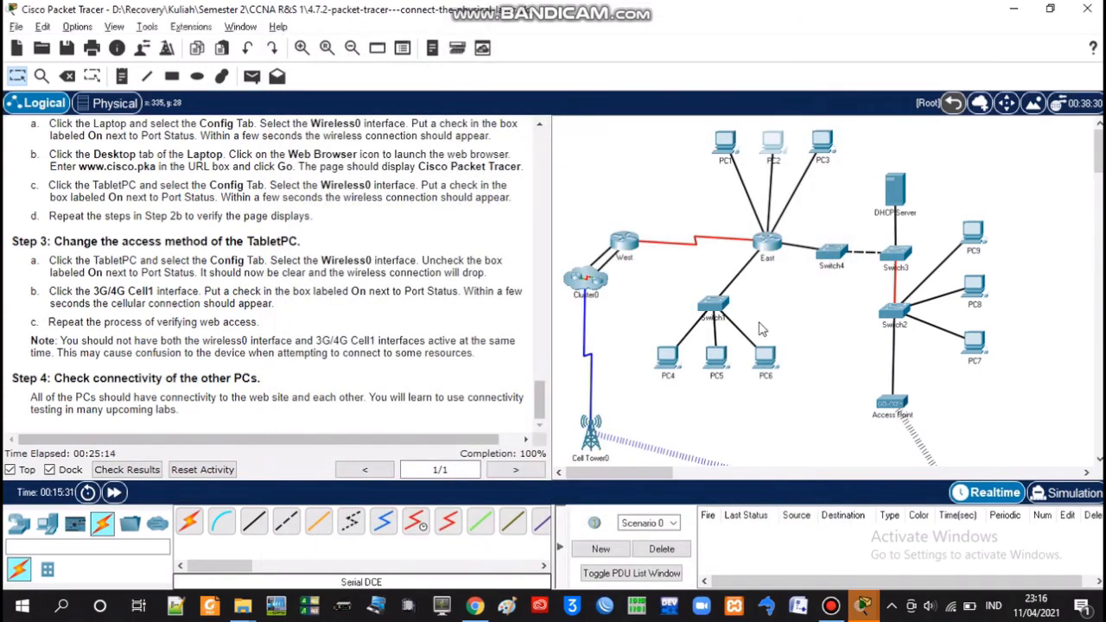
Review the finished network topology and the activity instructions from the connectivity check back to the objectives.
scroll(762, 328, down, 2)
scroll(762, 329, down, 2)
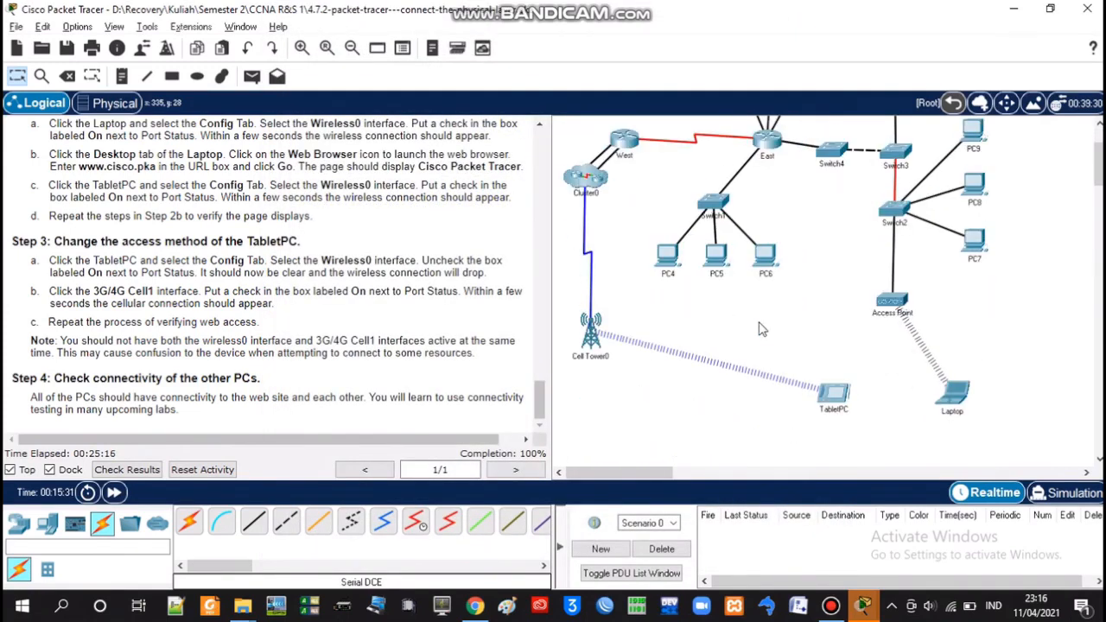
scroll(762, 329, up, 2)
scroll(763, 329, up, 2)
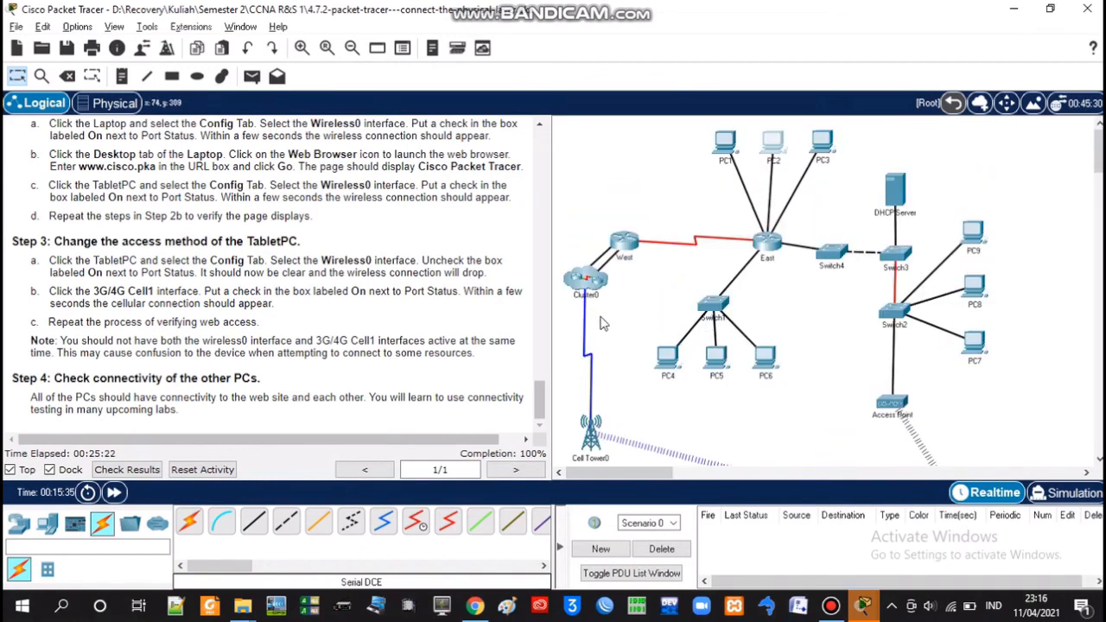
scroll(603, 324, down, 2)
scroll(110, 374, up, 15)
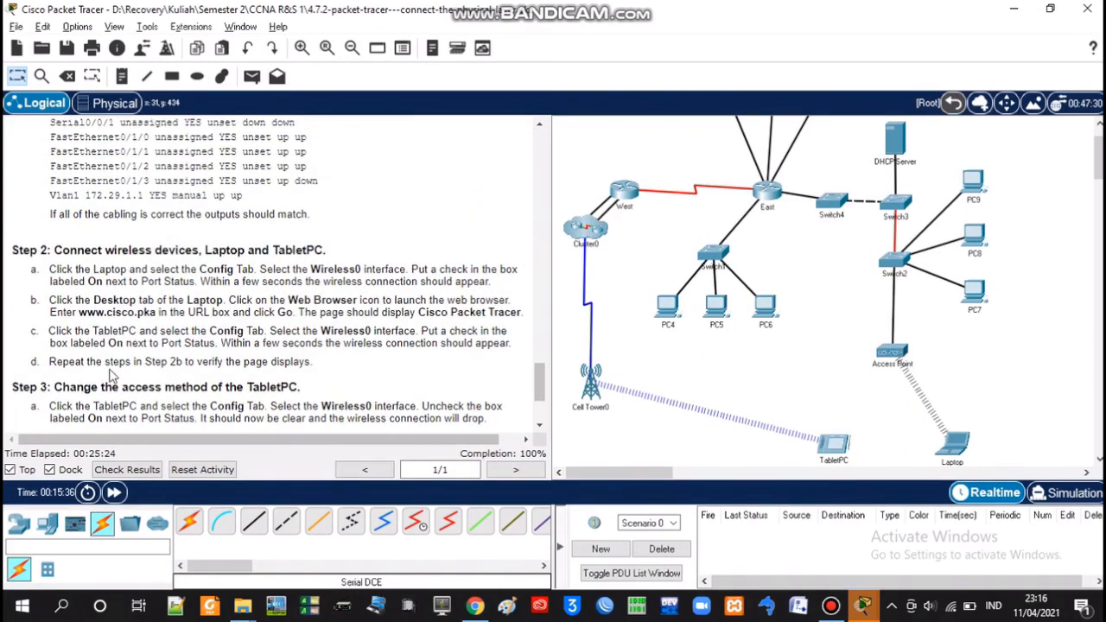
scroll(110, 373, up, 10)
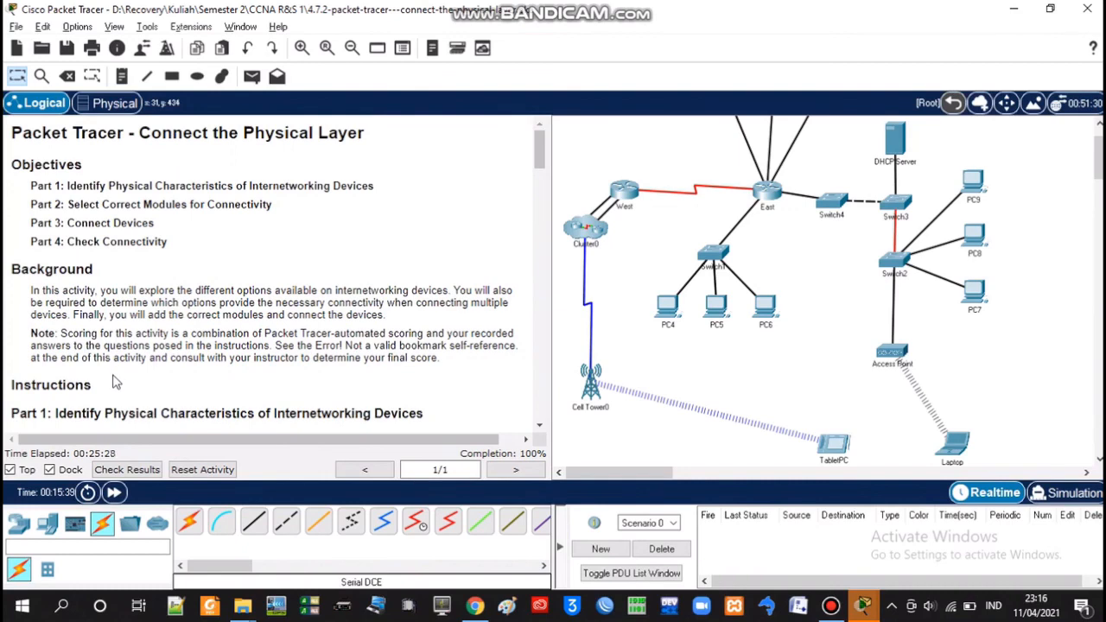
scroll(765, 348, up, 1)
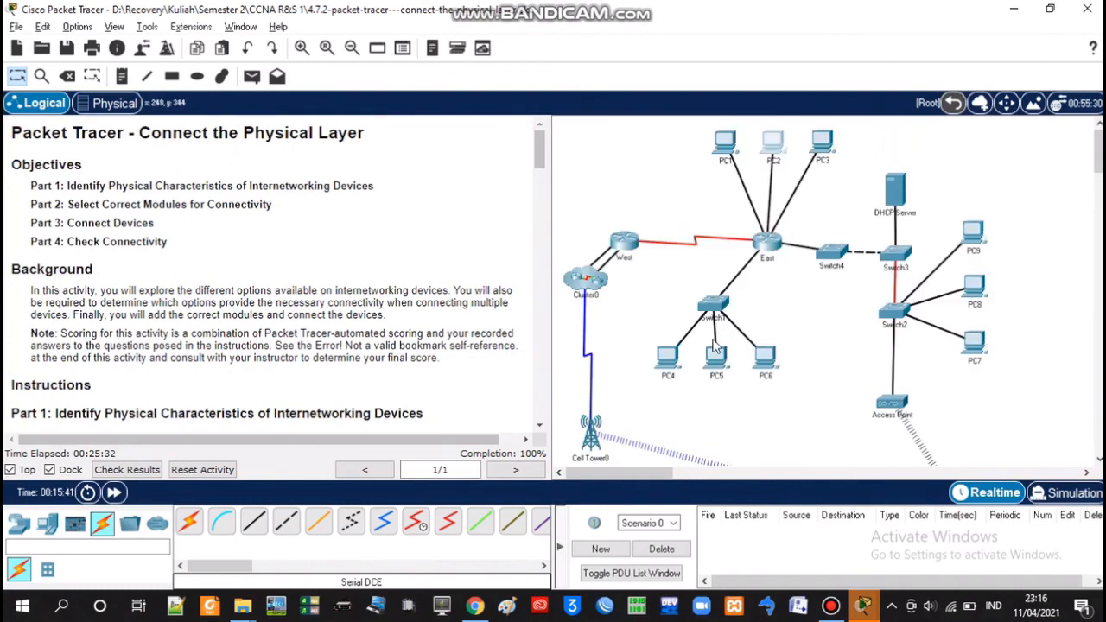
scroll(715, 346, down, 2)
scroll(714, 346, up, 1)
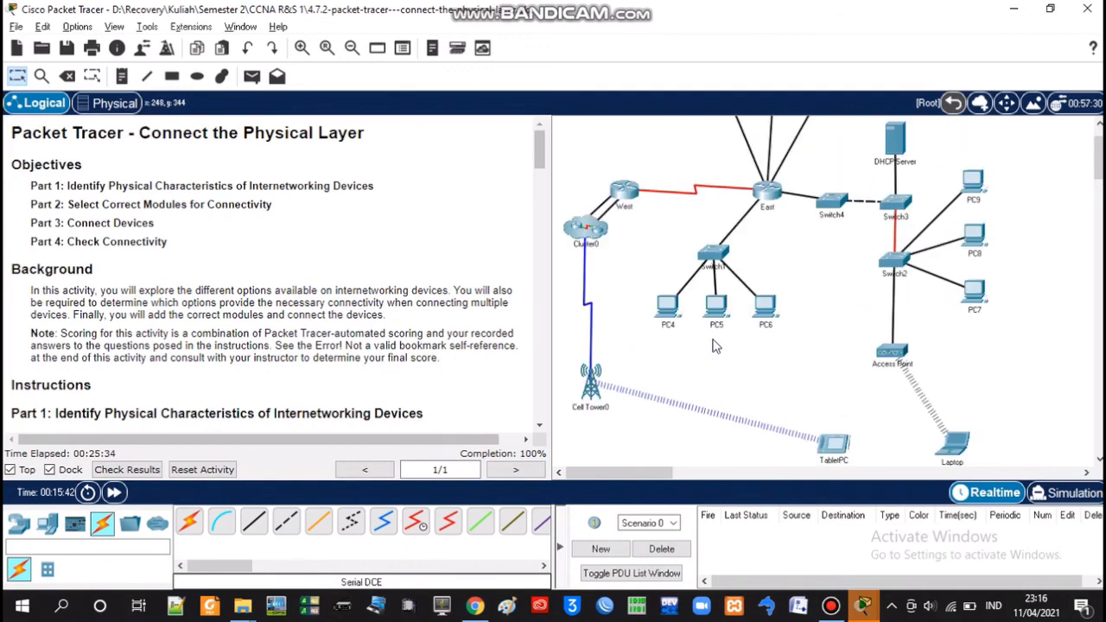
scroll(715, 345, up, 1)
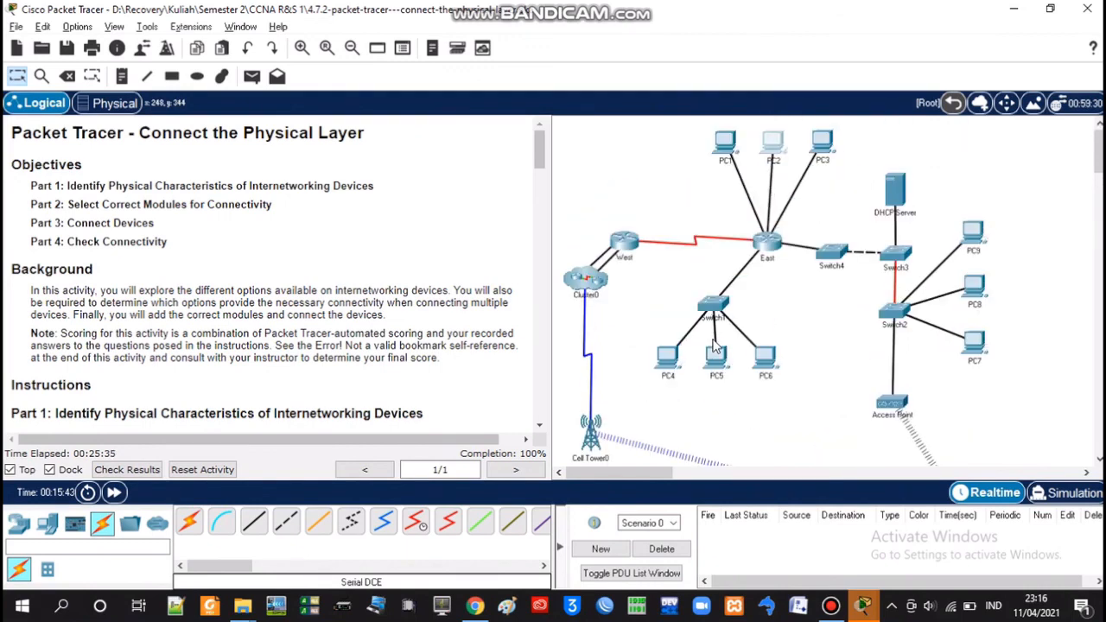
key(alt+Tab)
key(alt+Tab)
key(alt+Tab)
key(alt+Tab)
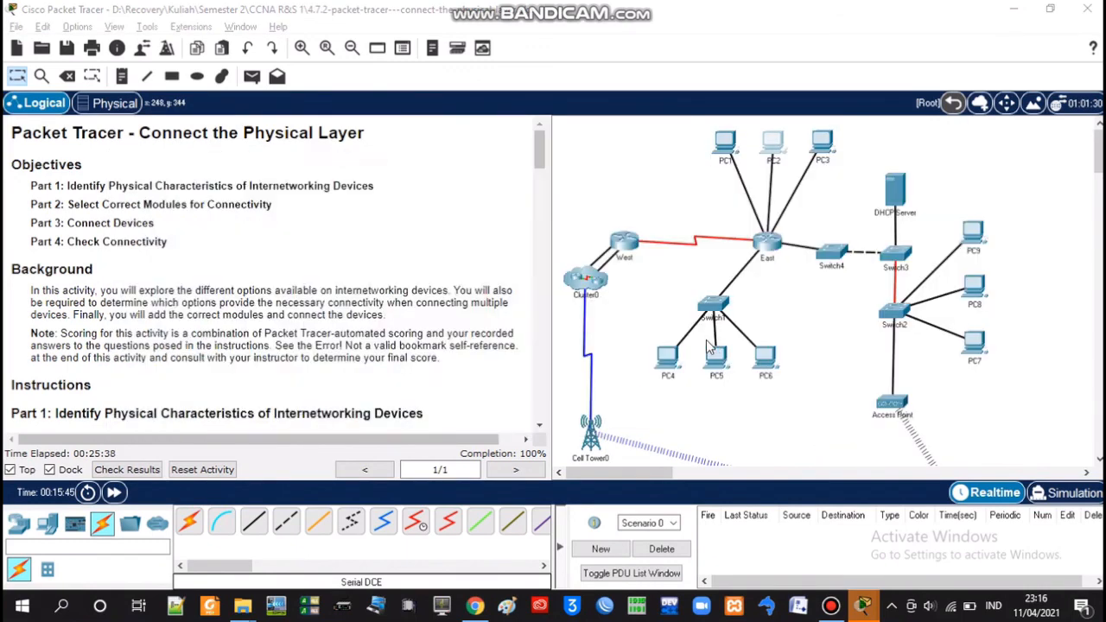